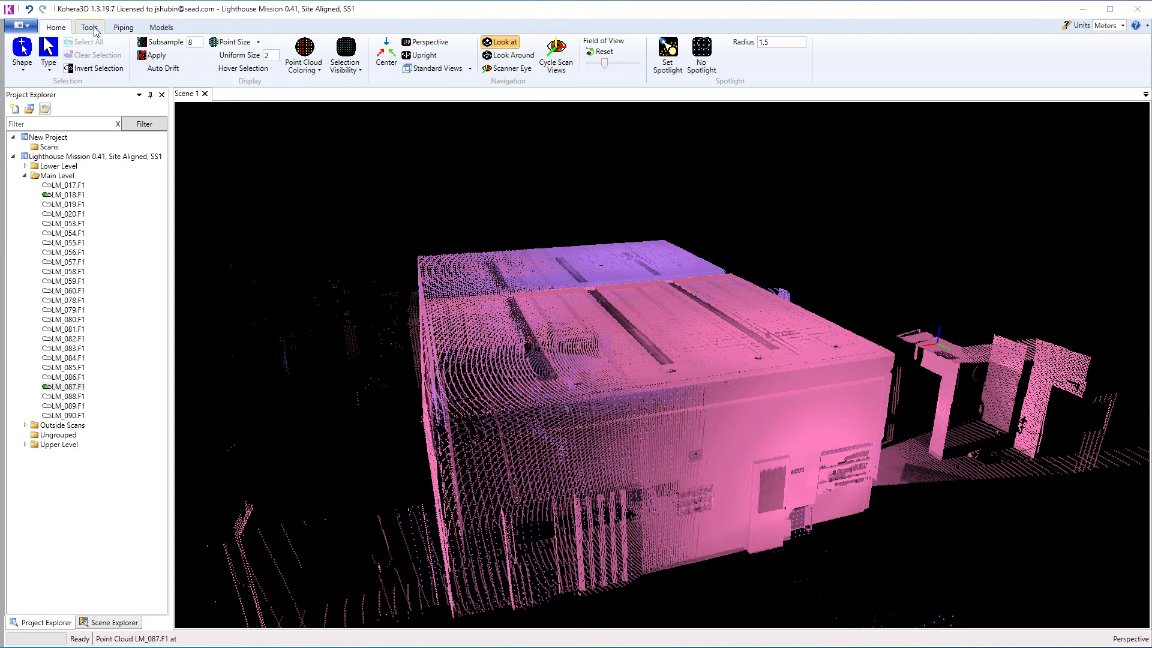
Open the plane settings of the Volume Tools.
left_click(90, 28)
left_click(26, 48)
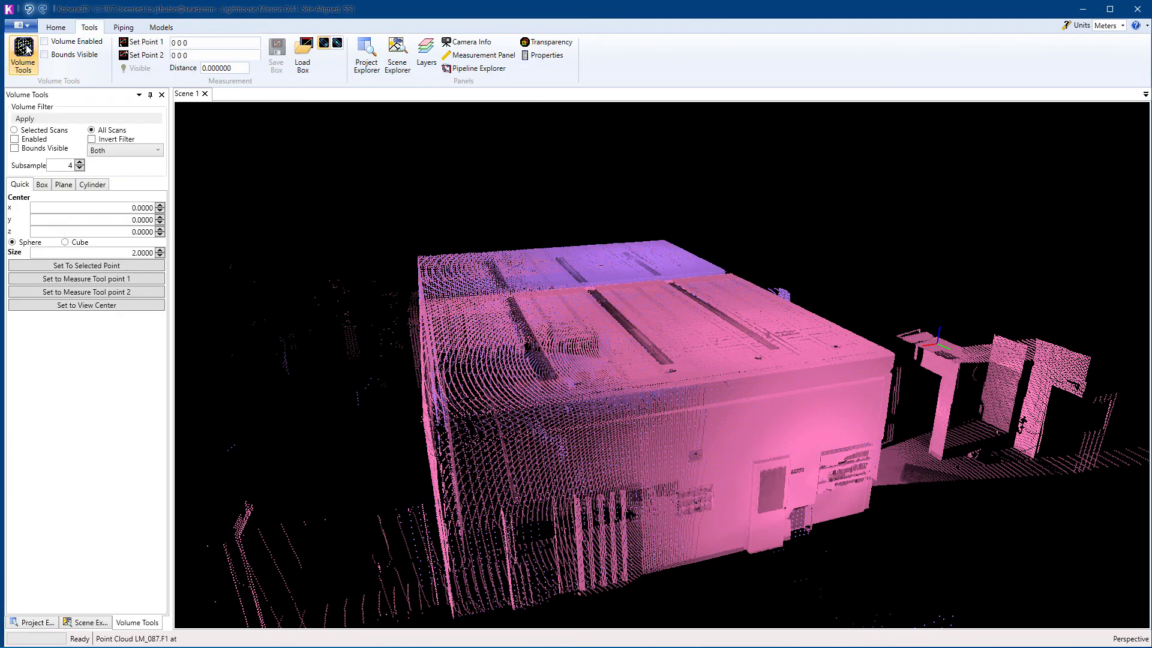
left_click(64, 185)
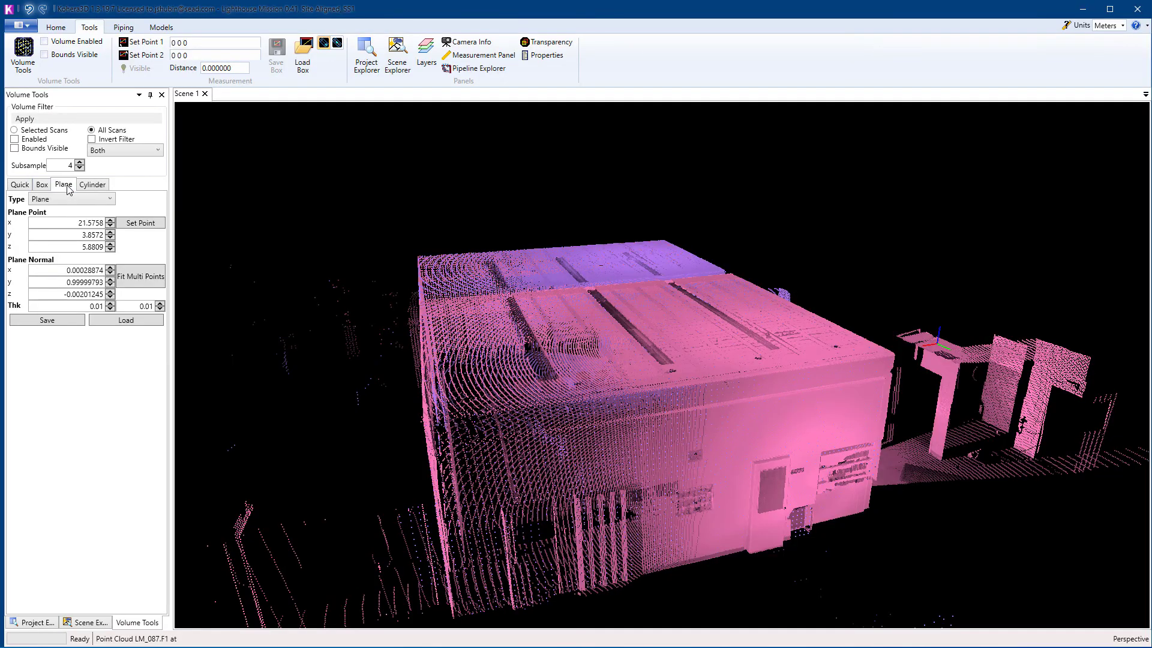
Select multiple points spread across the interior wall with the cross, using Multi point selection.
scroll(633, 509, "up", 10)
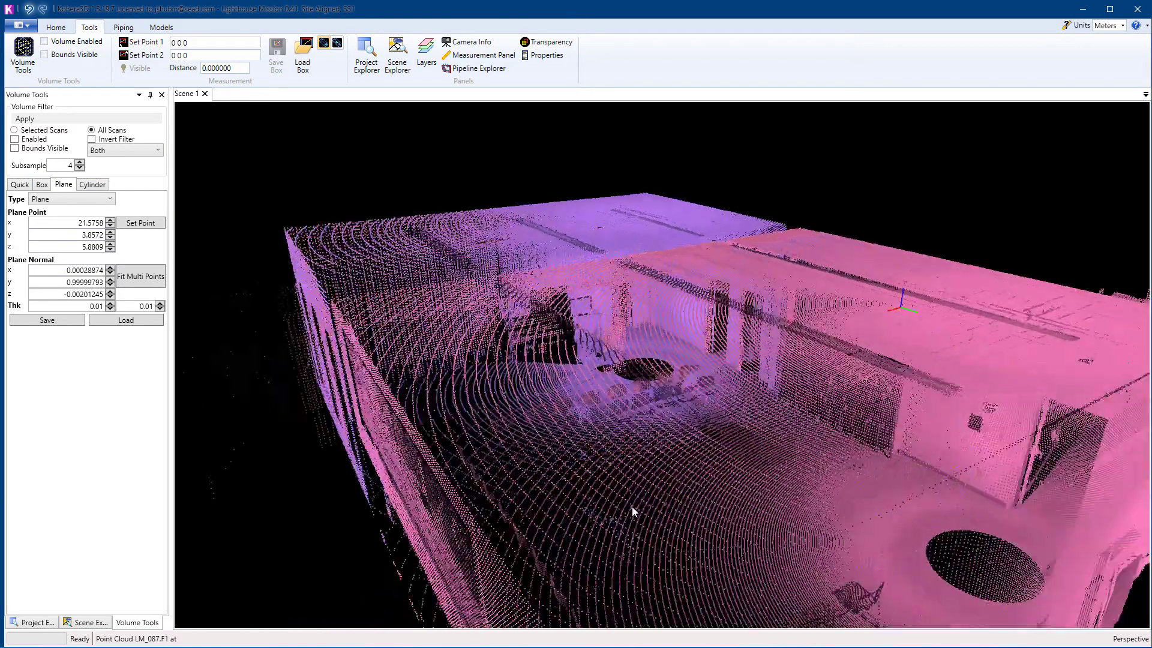
left_click_drag(687, 559, 725, 495)
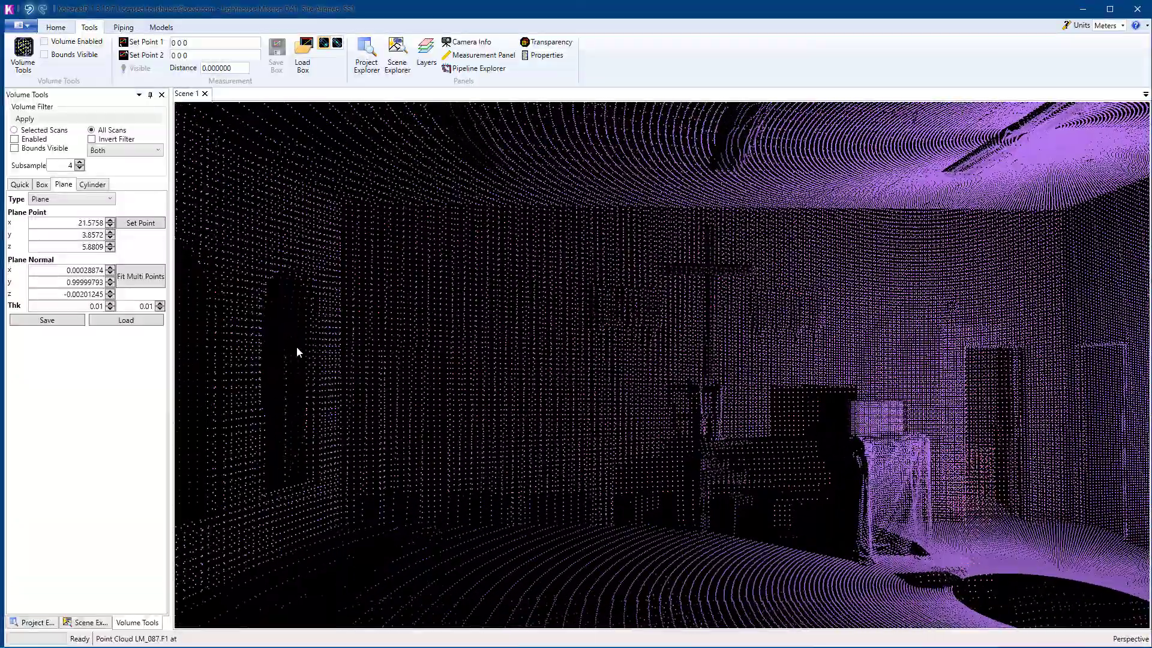
left_click(56, 29)
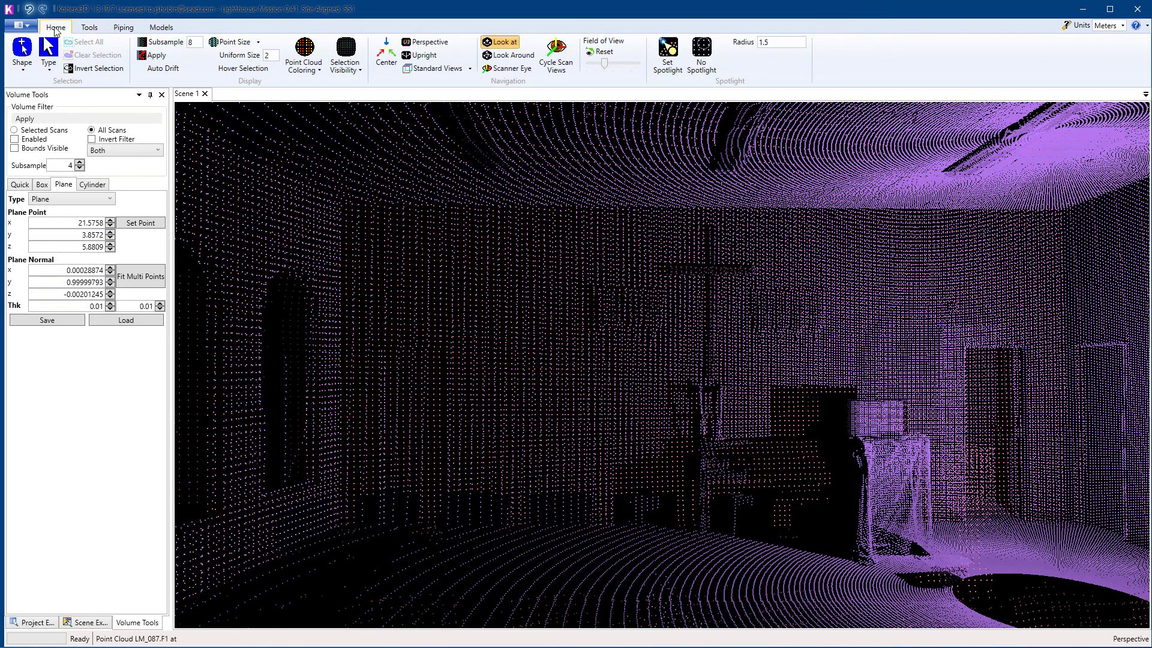
left_click(24, 71)
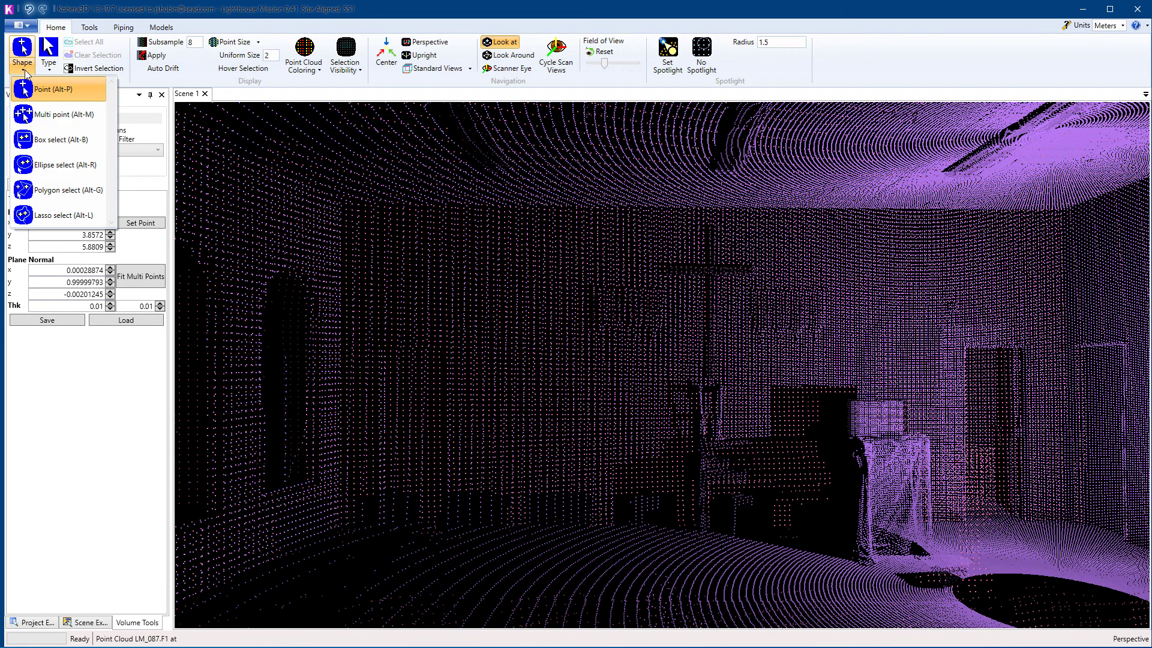
left_click(55, 118)
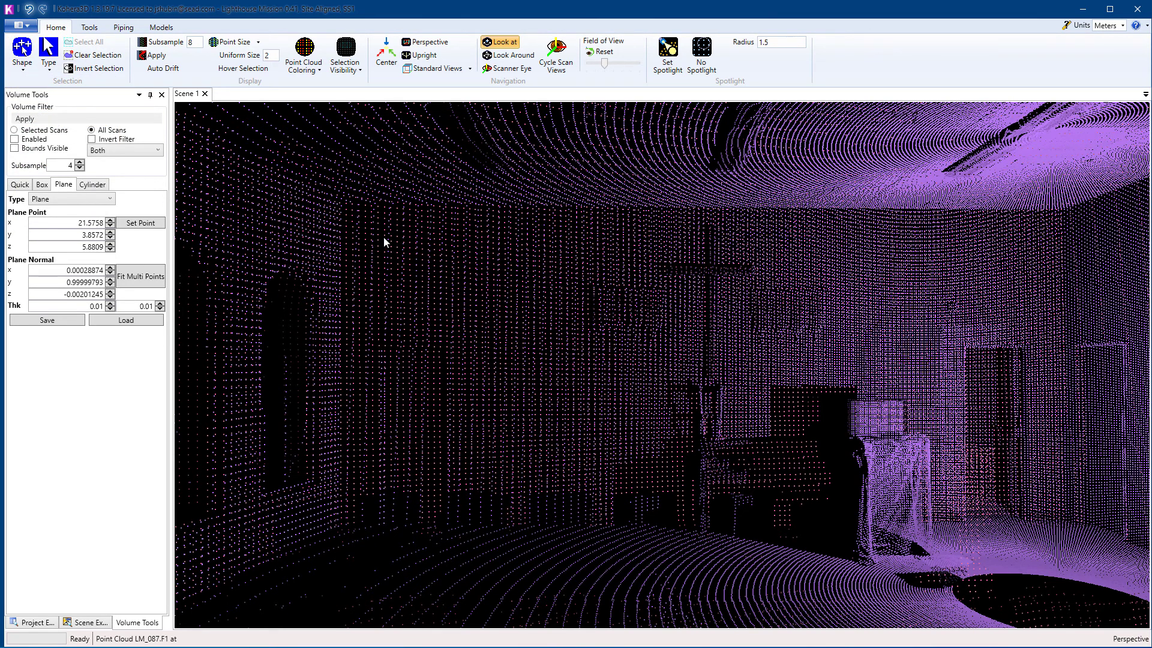
left_click(470, 321)
left_click(535, 246)
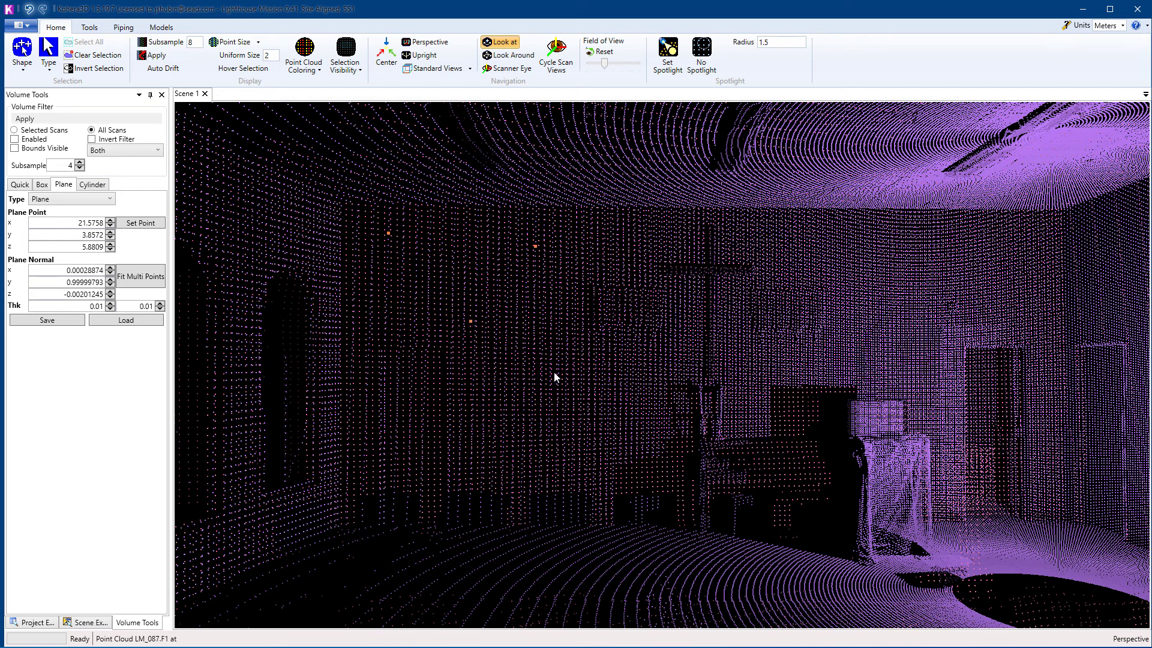
left_click(626, 418)
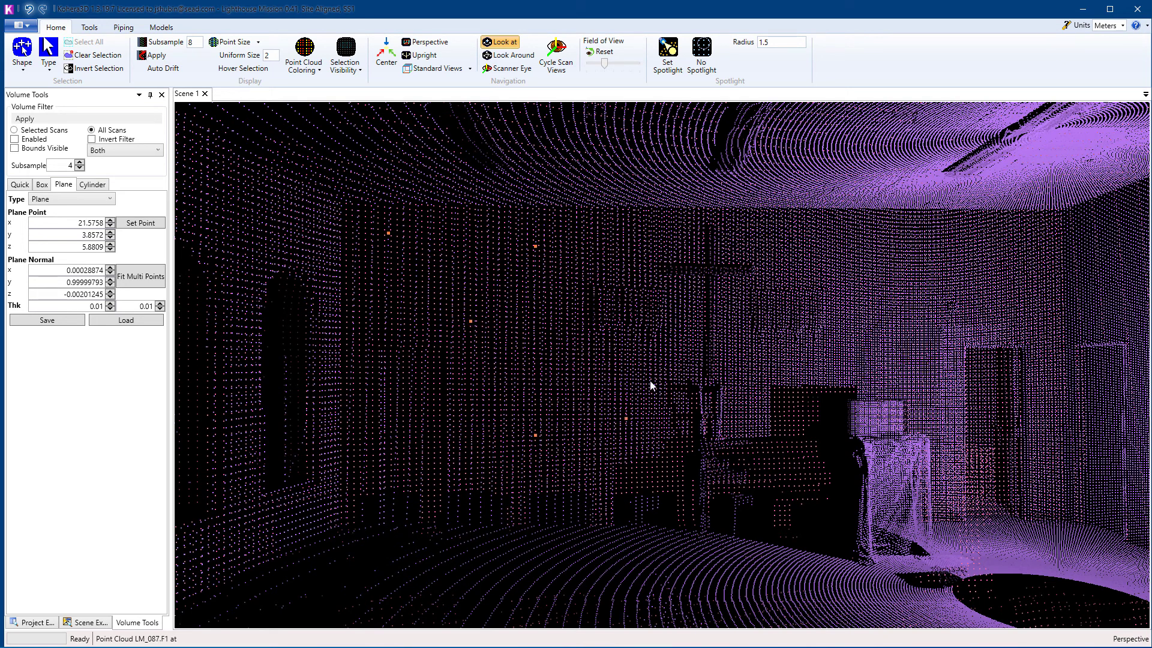
left_click(873, 351)
left_click(935, 244)
left_click(1045, 472)
Fit the filter plane to the selected wall points and apply the enabled volume filter to all scans.
left_click(139, 282)
left_click(26, 120)
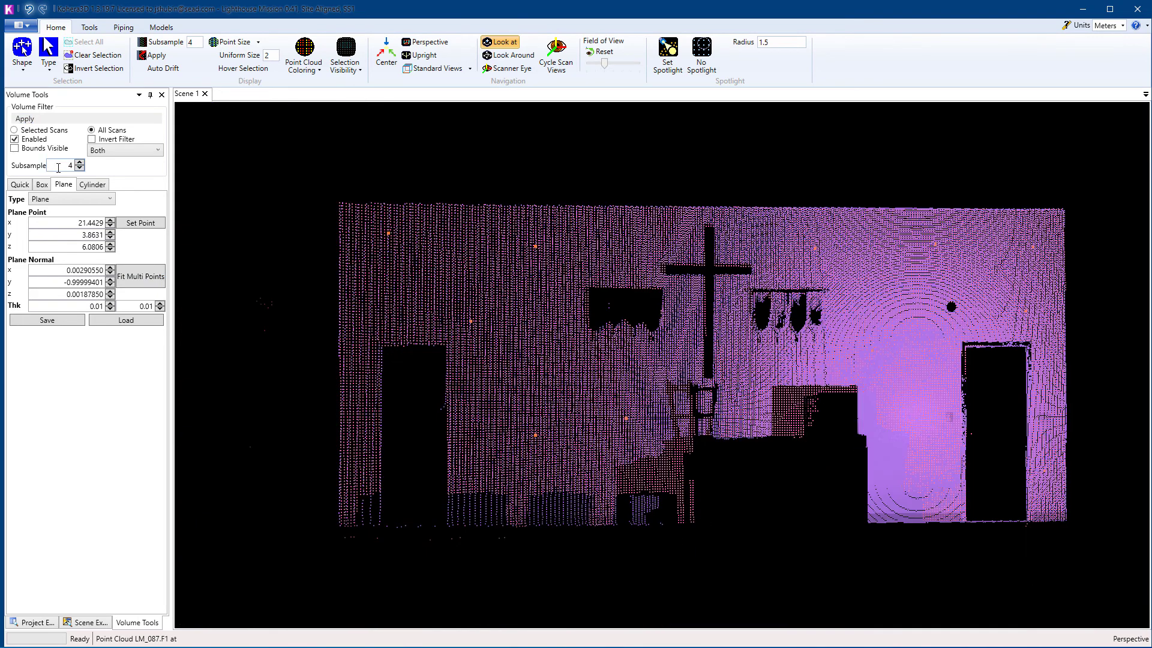
left_click_drag(418, 348, 764, 334)
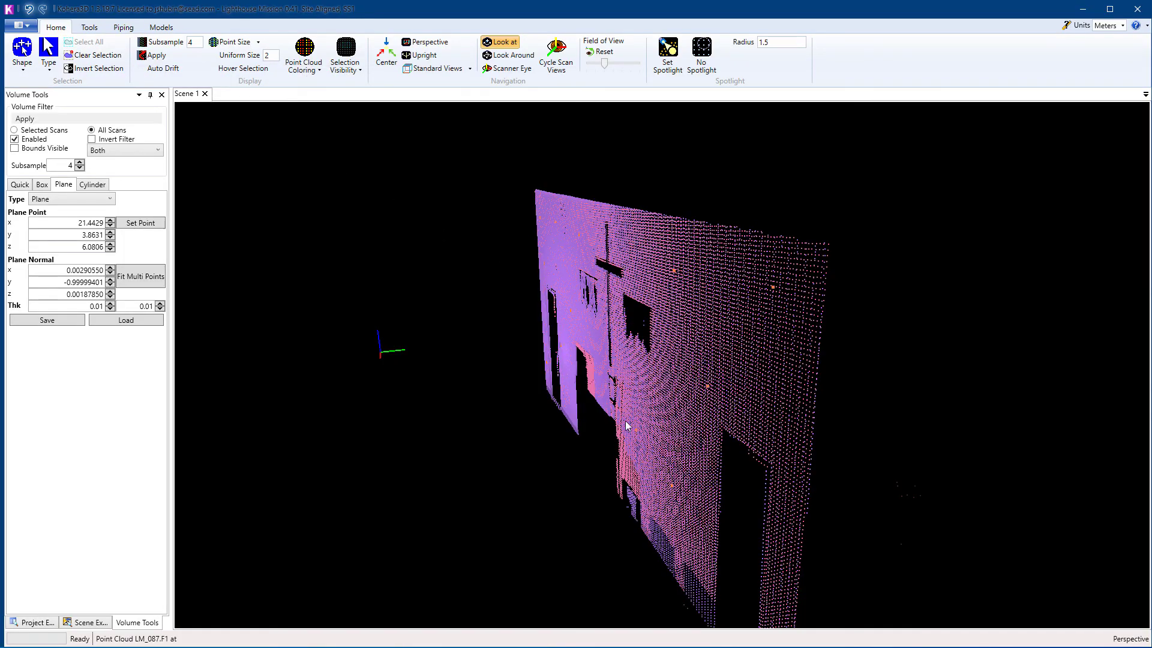
left_click_drag(626, 425, 747, 421)
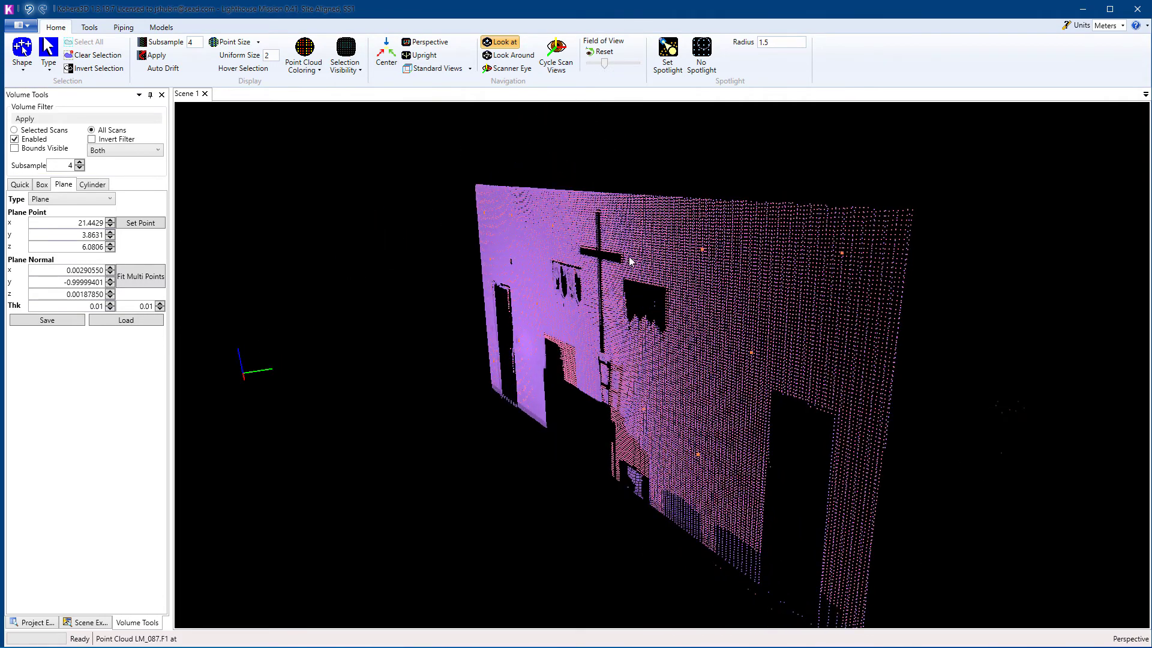
Clear the multi-point selection and switch the selection shape to single Point.
left_click(103, 60)
left_click(26, 69)
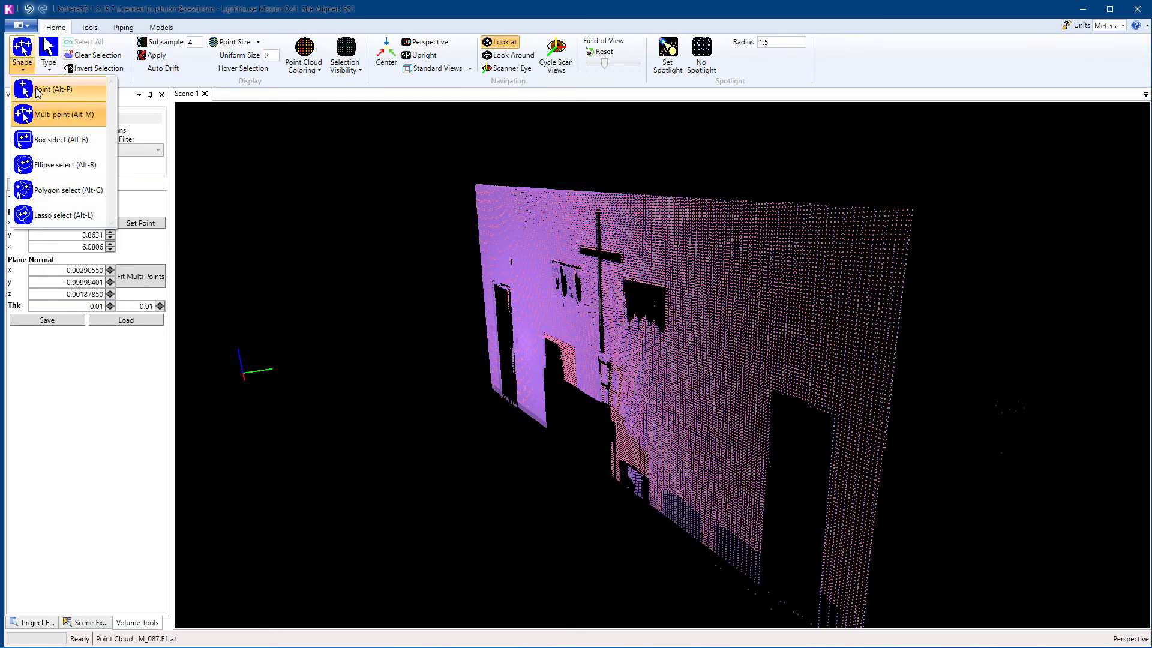
left_click(36, 89)
middle_click_drag(409, 441, 642, 437)
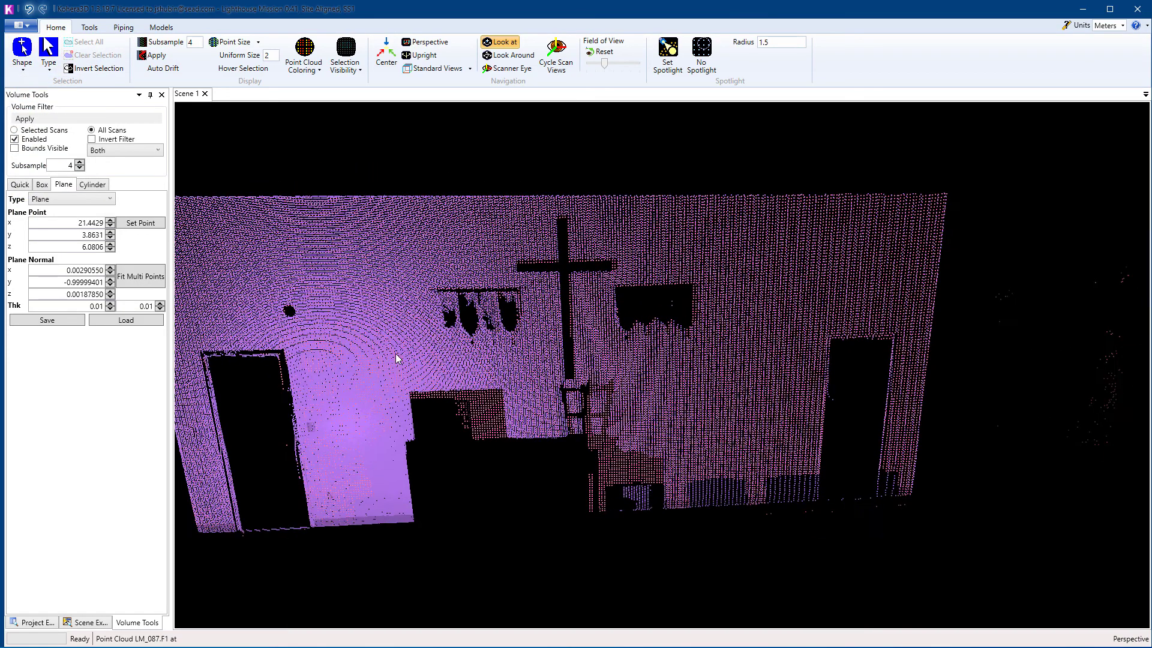
middle_click_drag(432, 391, 333, 414)
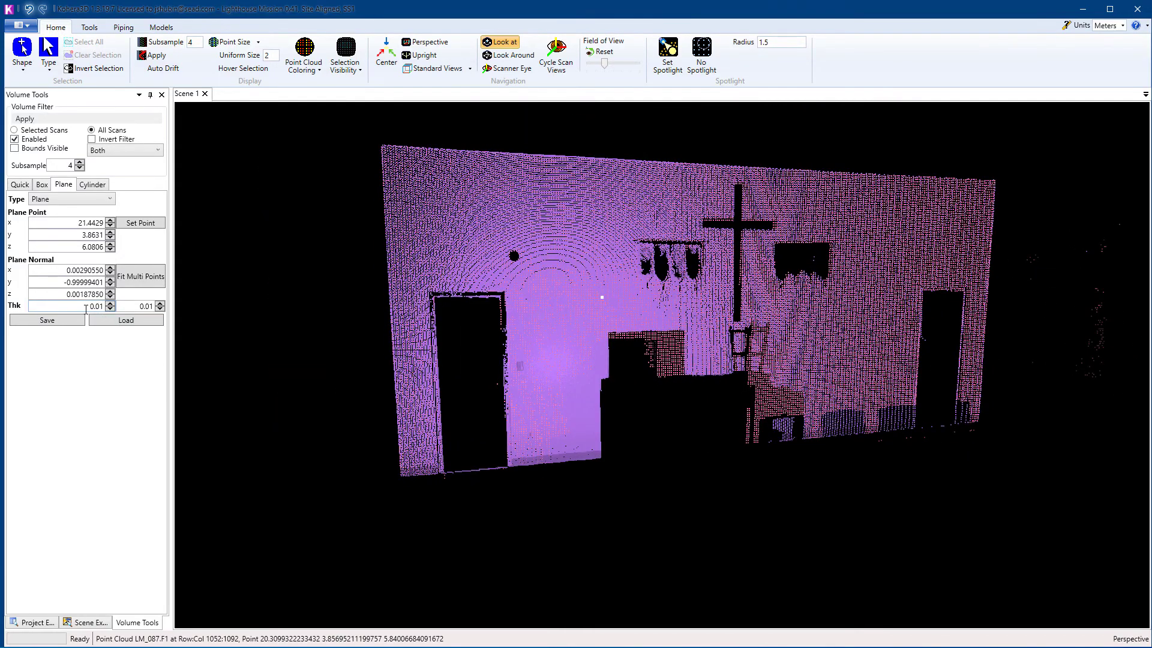
Set both plane thickness values to 0.02 and apply the volume filter.
double_click(96, 306)
type("0")
double_click(147, 310)
type("-0")
left_click(24, 118)
Examine the filtered wall slice from several angles, including the lettering and the cross.
left_click_drag(283, 352, 539, 172)
scroll(540, 175, "up", 3)
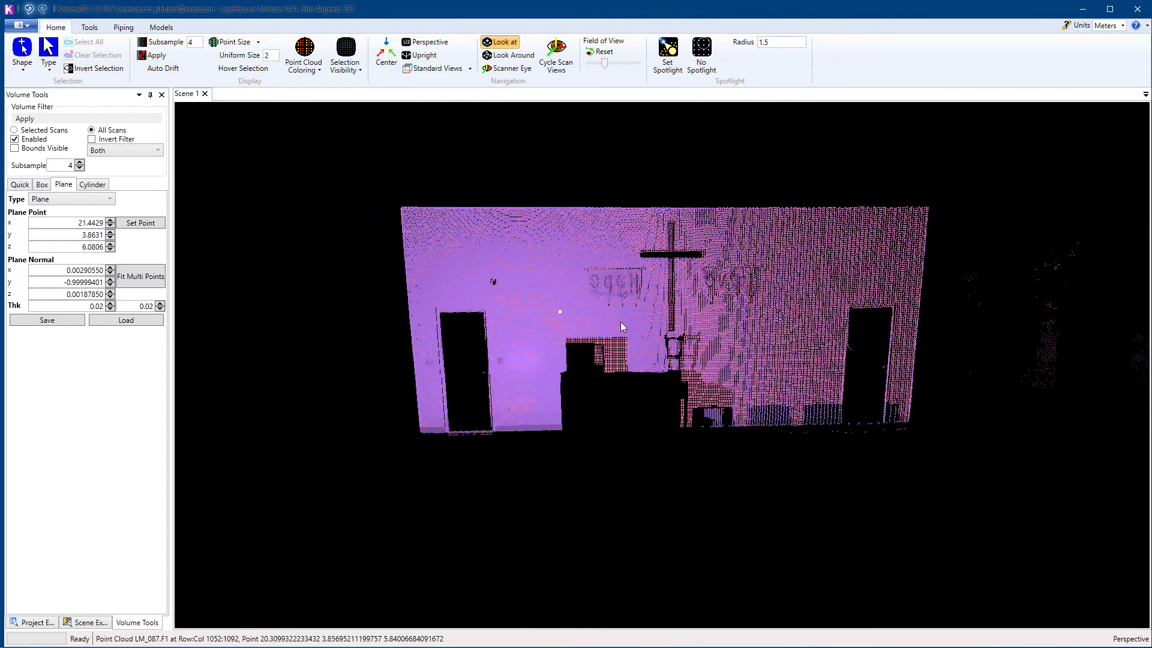
left_click_drag(621, 322, 449, 358)
scroll(687, 267, "up", 2)
scroll(687, 268, "down", 2)
scroll(518, 279, "down", 3)
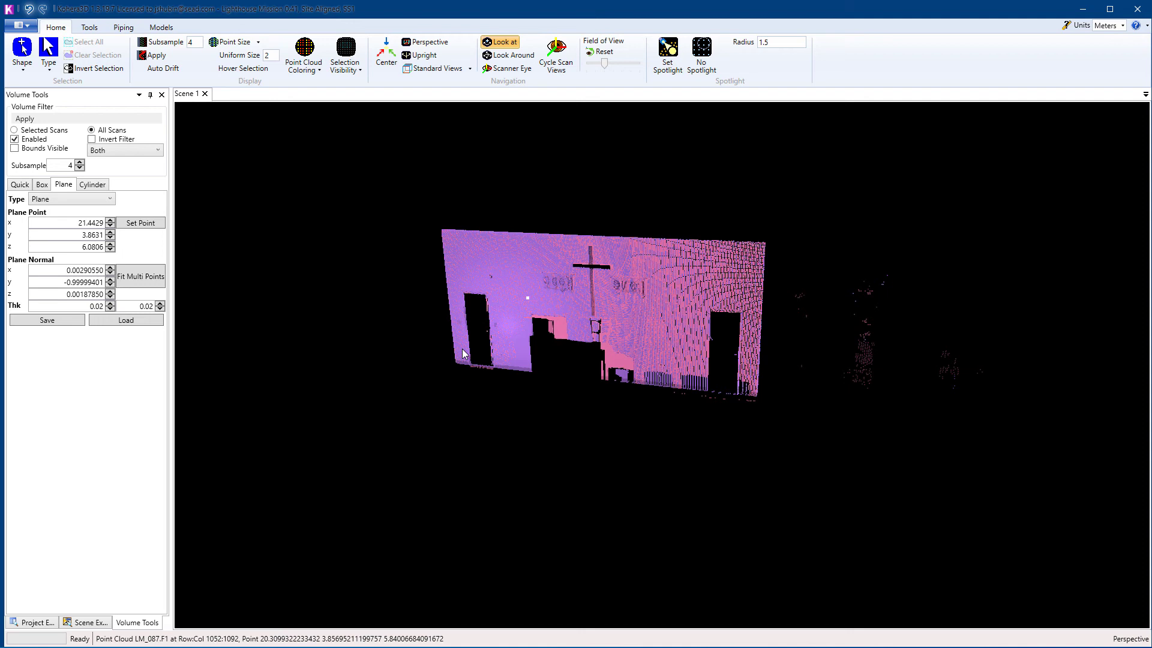
scroll(480, 370, "up", 3)
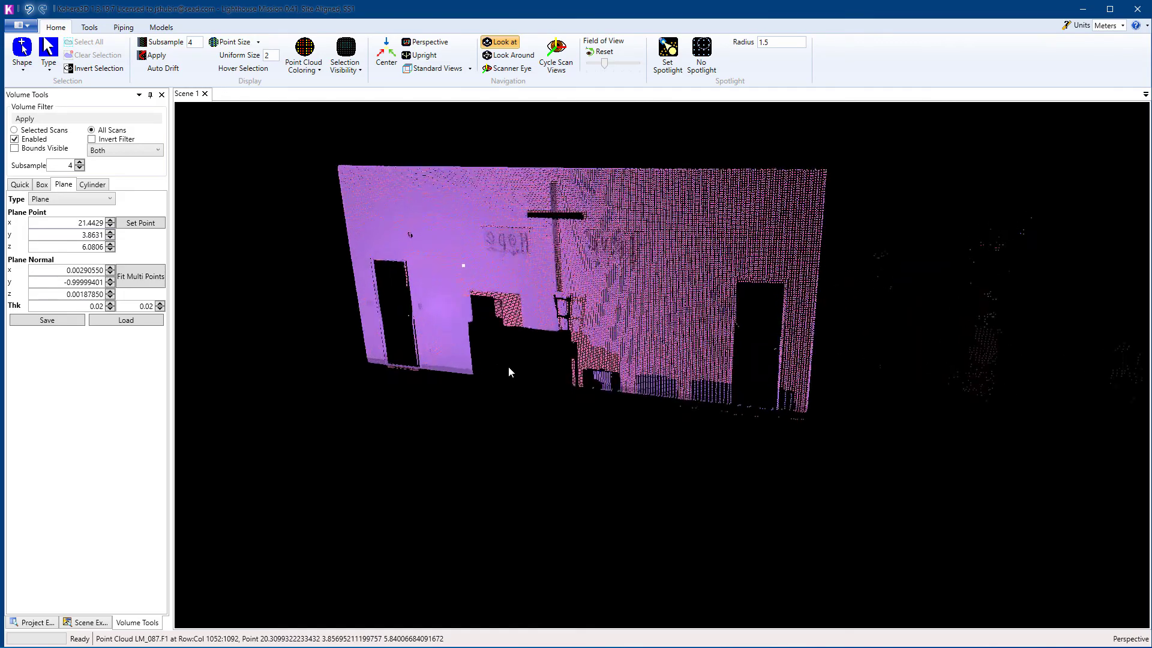
left_click_drag(508, 367, 638, 358)
scroll(640, 377, "up", 3)
scroll(638, 361, "down", 3)
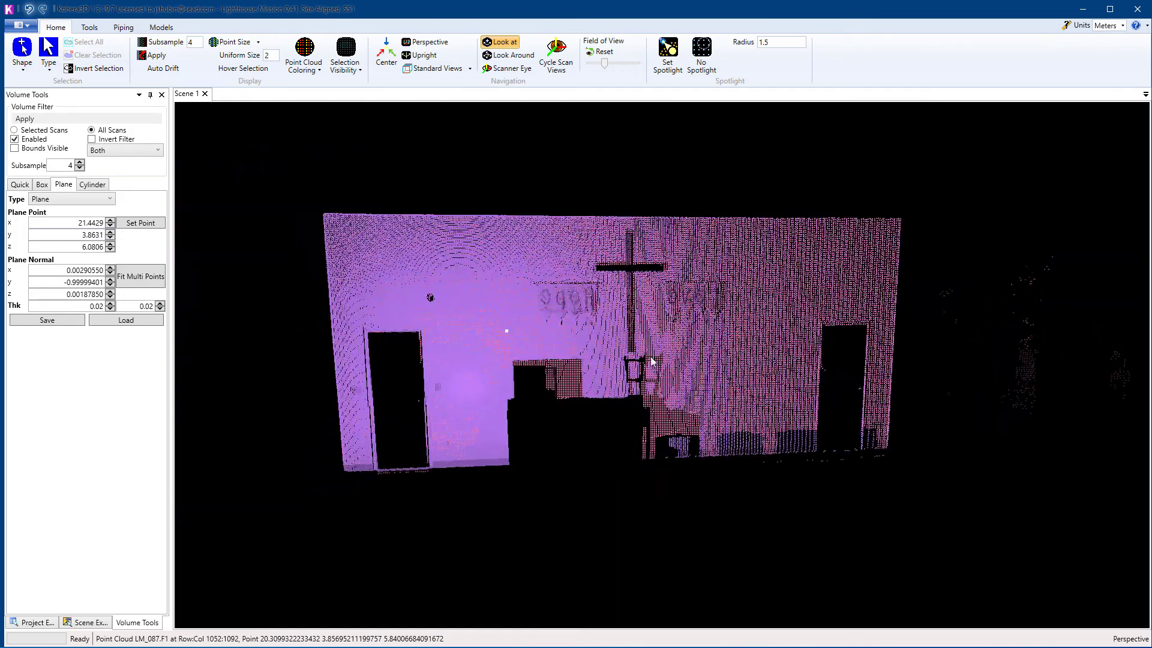
Box-select all points of the filtered wall, leaving out the stray points beyond it.
left_click(23, 71)
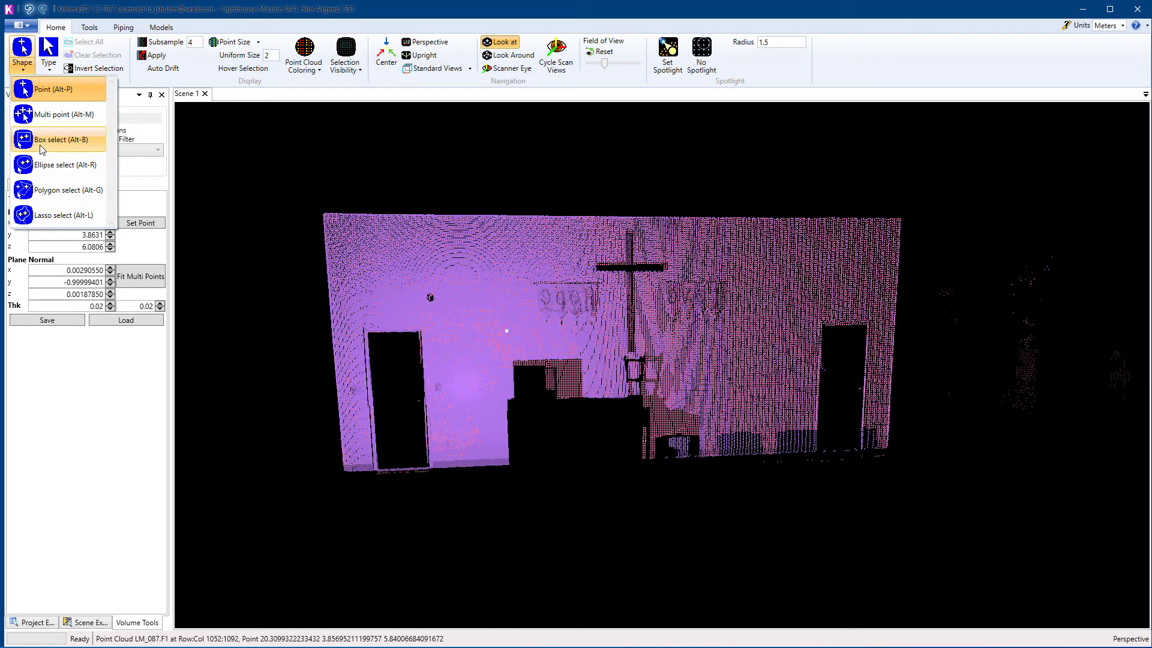
left_click(57, 140)
left_click_drag(306, 193, 904, 470)
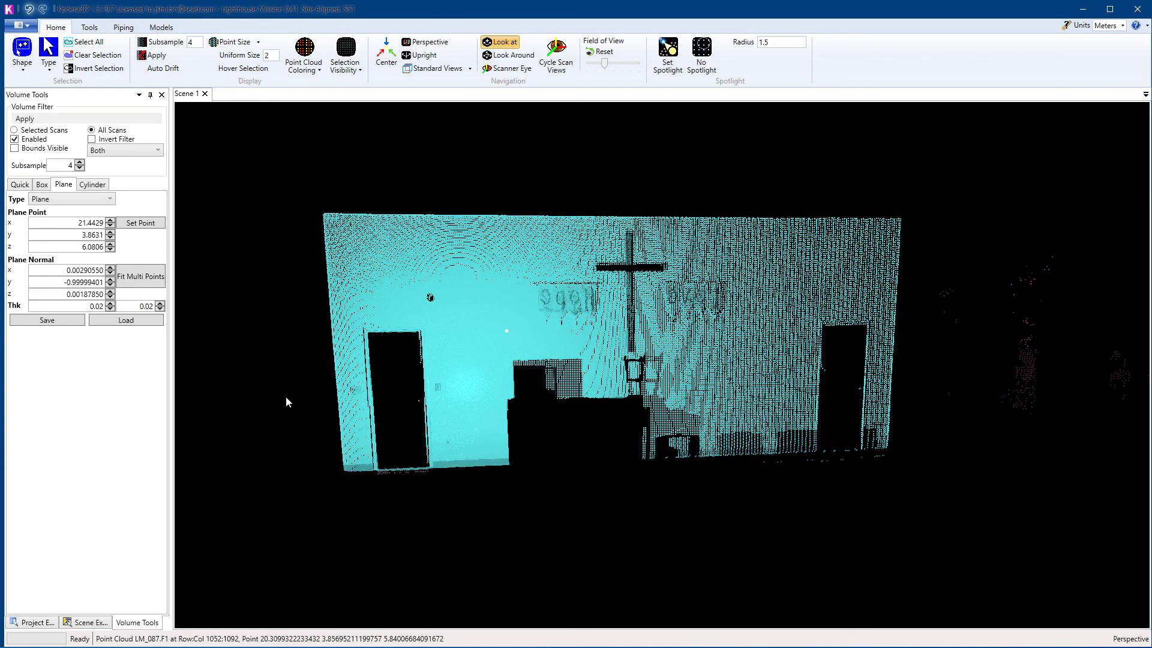
Set the selection visibility to show only the selected wall points.
middle_click_drag(883, 540, 662, 449)
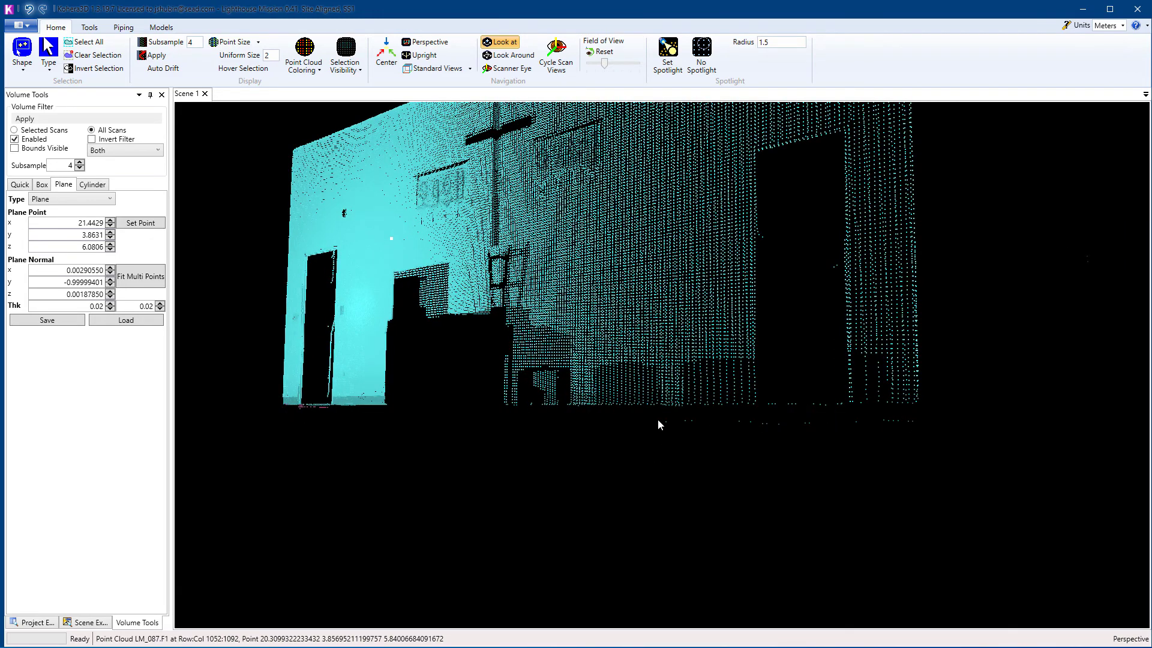
middle_click_drag(908, 430, 800, 445)
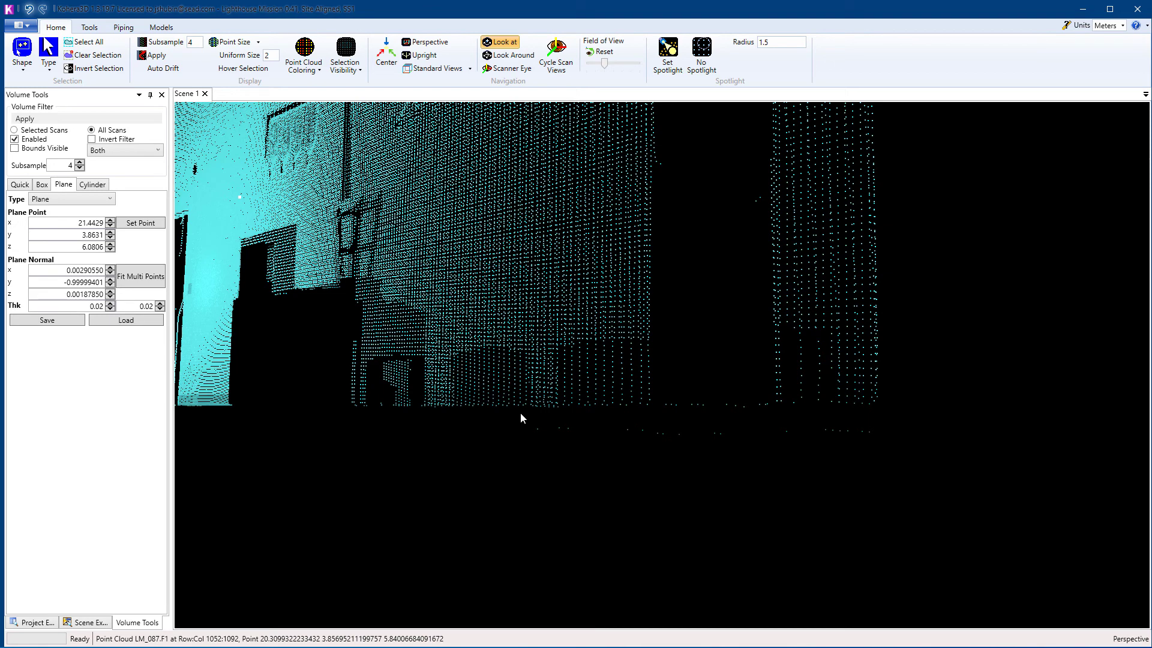
left_click_drag(522, 413, 887, 458)
scroll(770, 451, "down", 5)
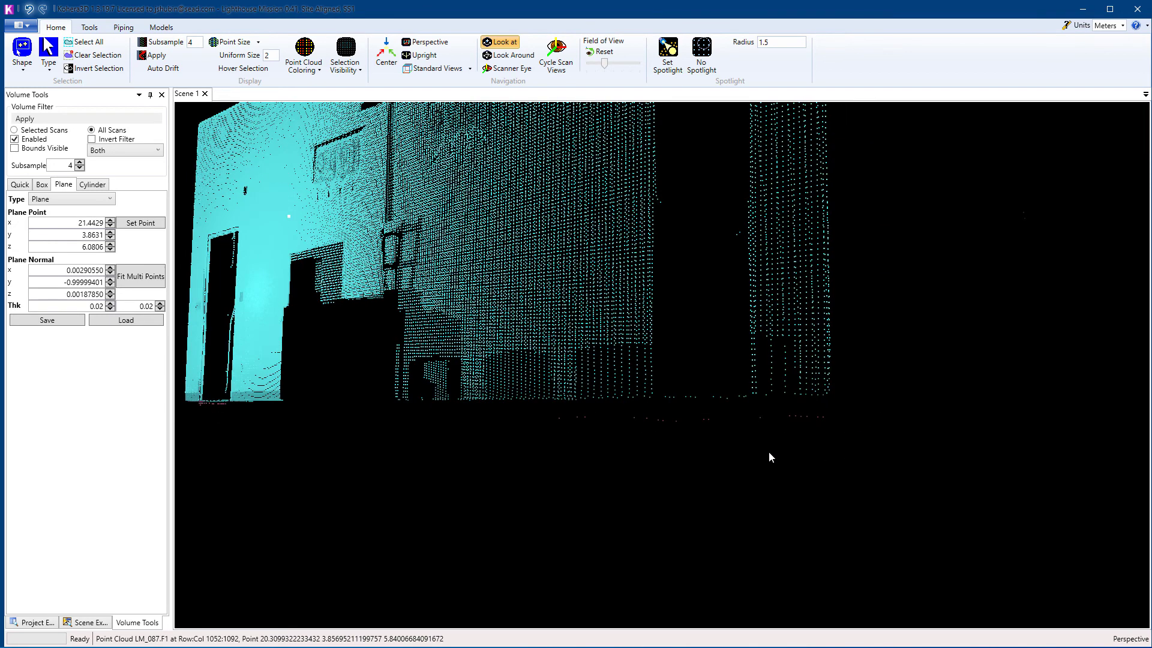
scroll(757, 444, "up", 5)
left_click(356, 69)
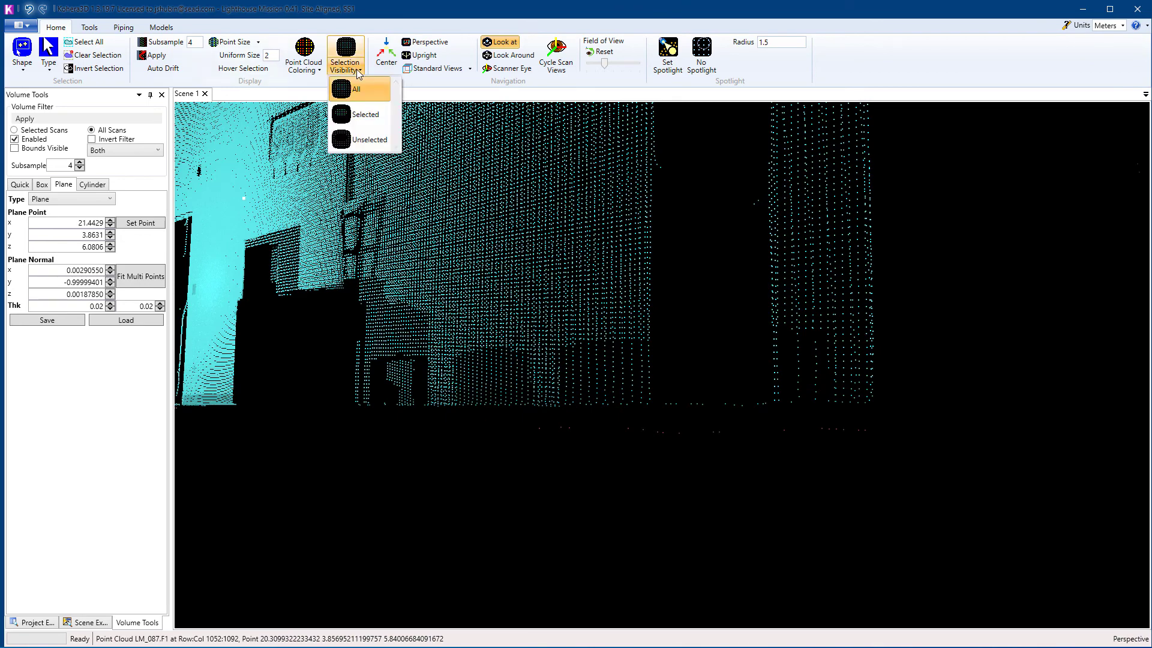
left_click(355, 117)
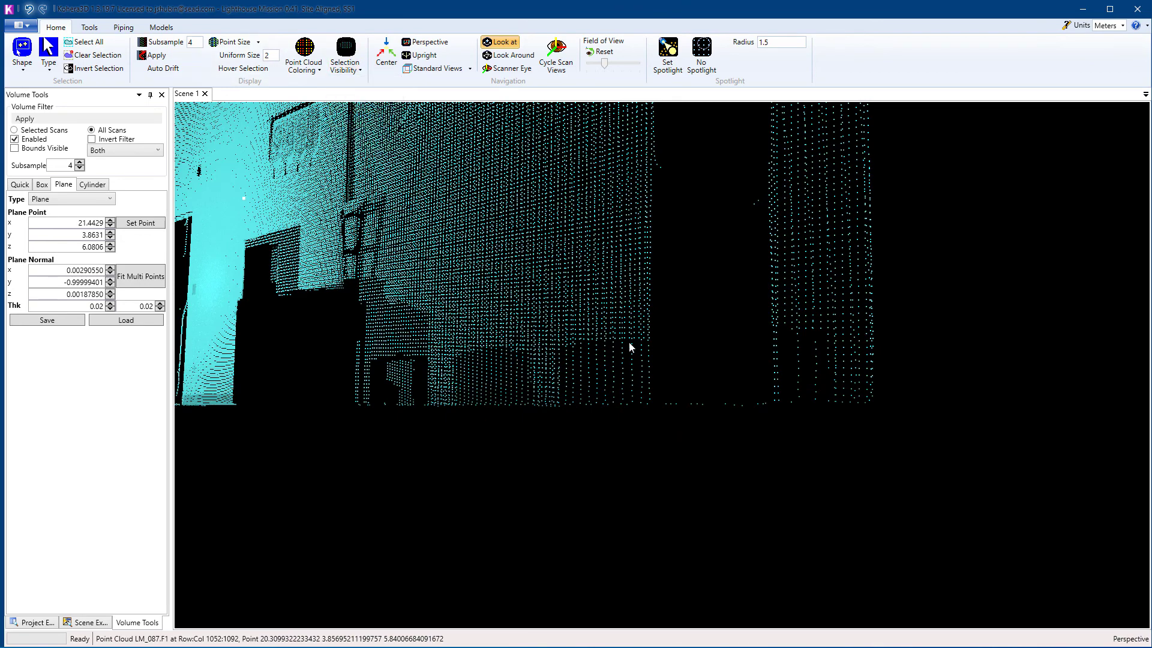
scroll(712, 364, "down", 10)
middle_click_drag(909, 498, 556, 365)
Switch the selection shape from box back to single Point.
left_click(22, 67)
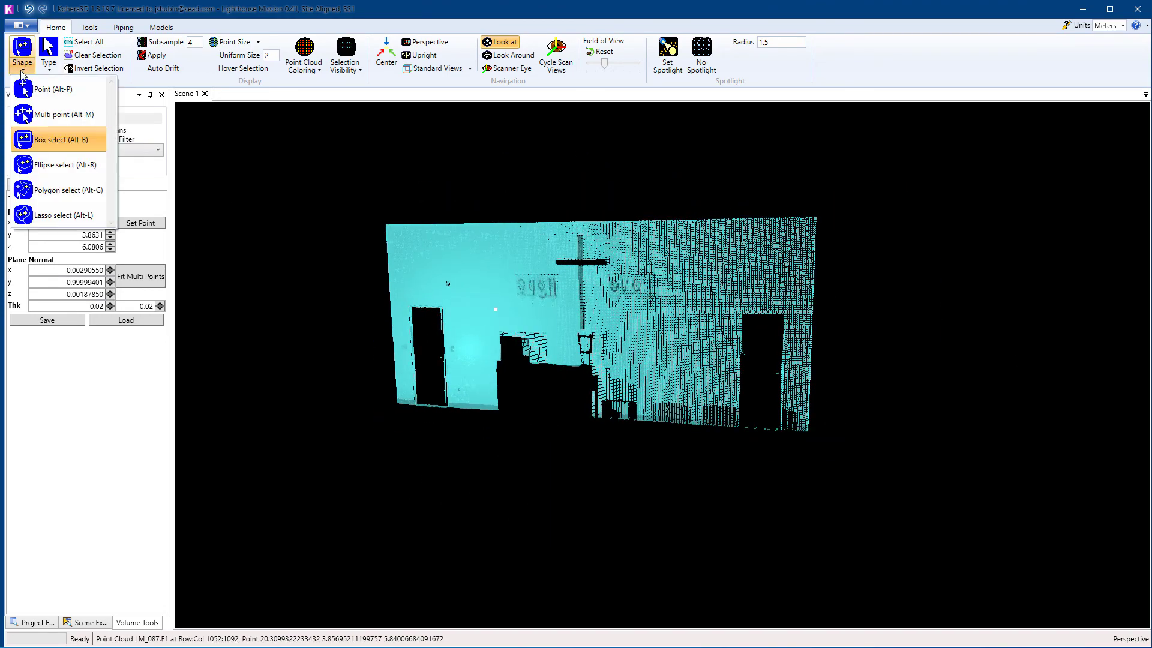
left_click(36, 85)
mouse_move(600, 384)
middle_mouse_down()
mouse_move(561, 398)
mouse_move(588, 391)
middle_mouse_up()
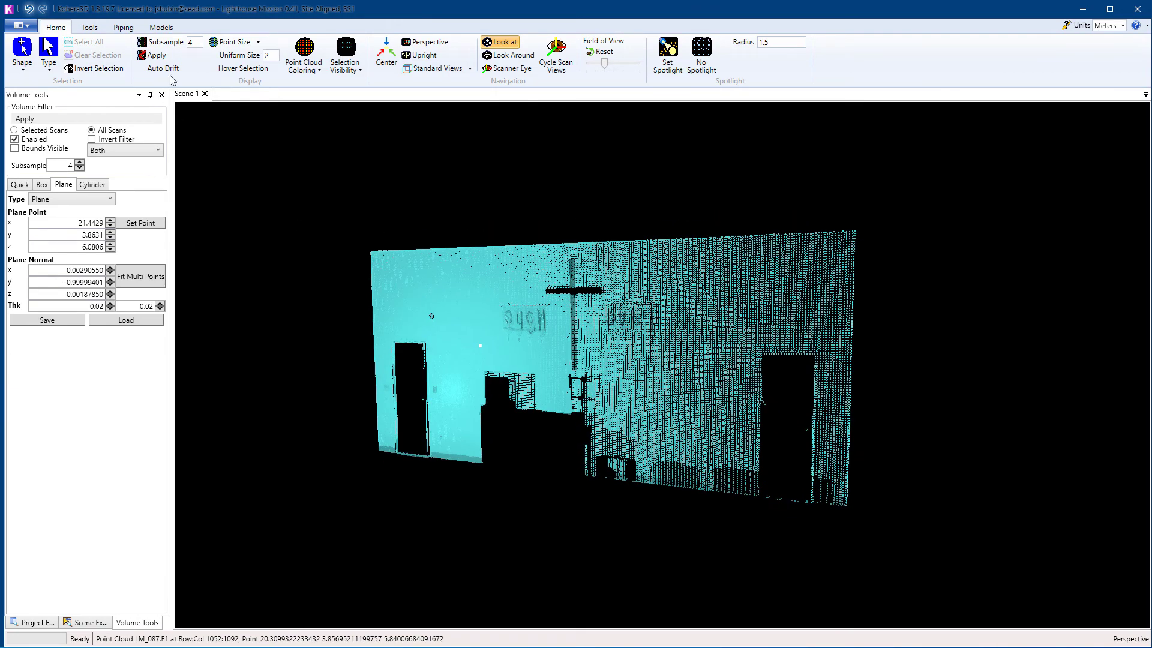
Create a new mesh set named Wall1 in the Meshing Tools and generate meshes from scans LM_087.F1 and LM_018.F1.
left_click(161, 27)
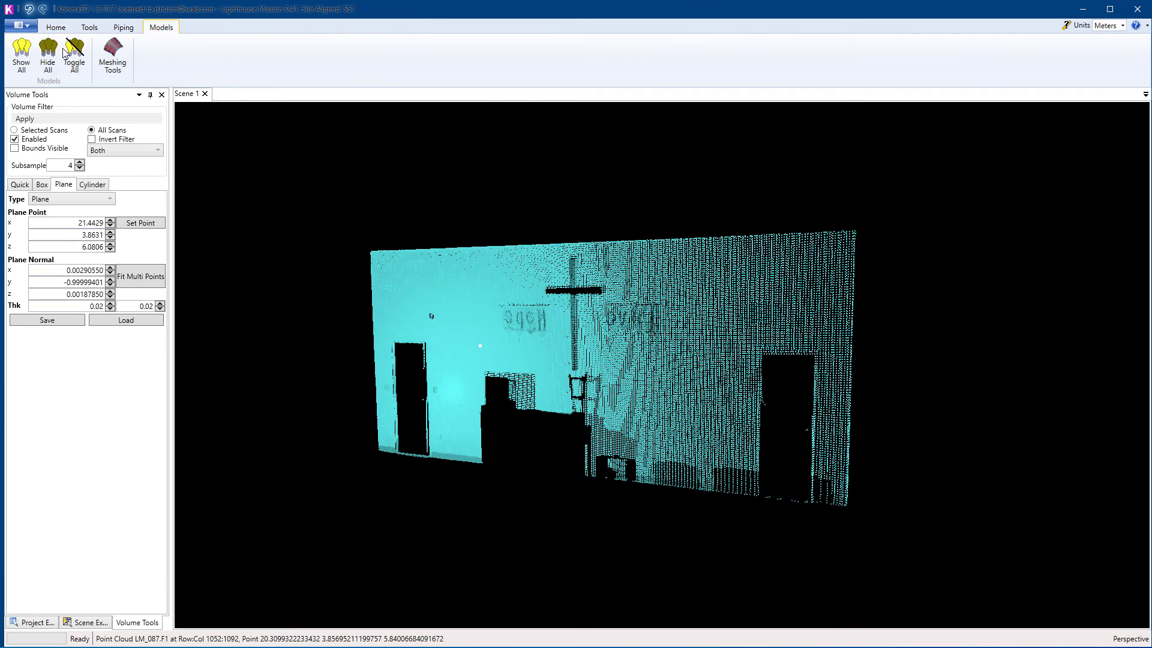
left_click(112, 55)
left_click(237, 203)
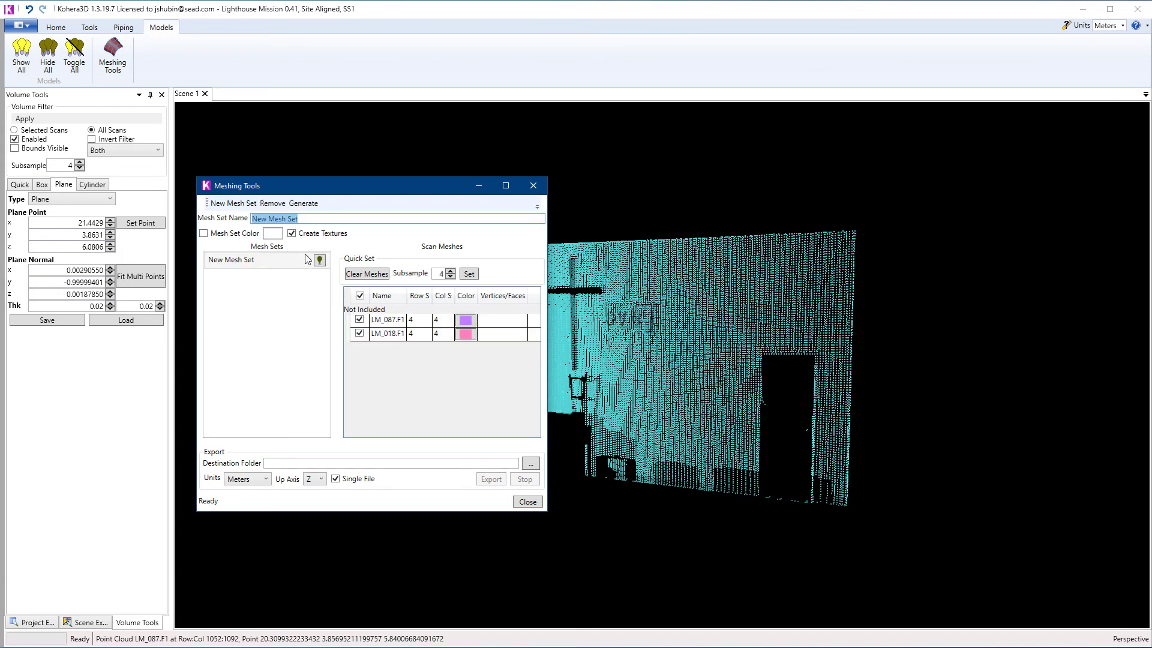
type("Wall1")
left_click(303, 204)
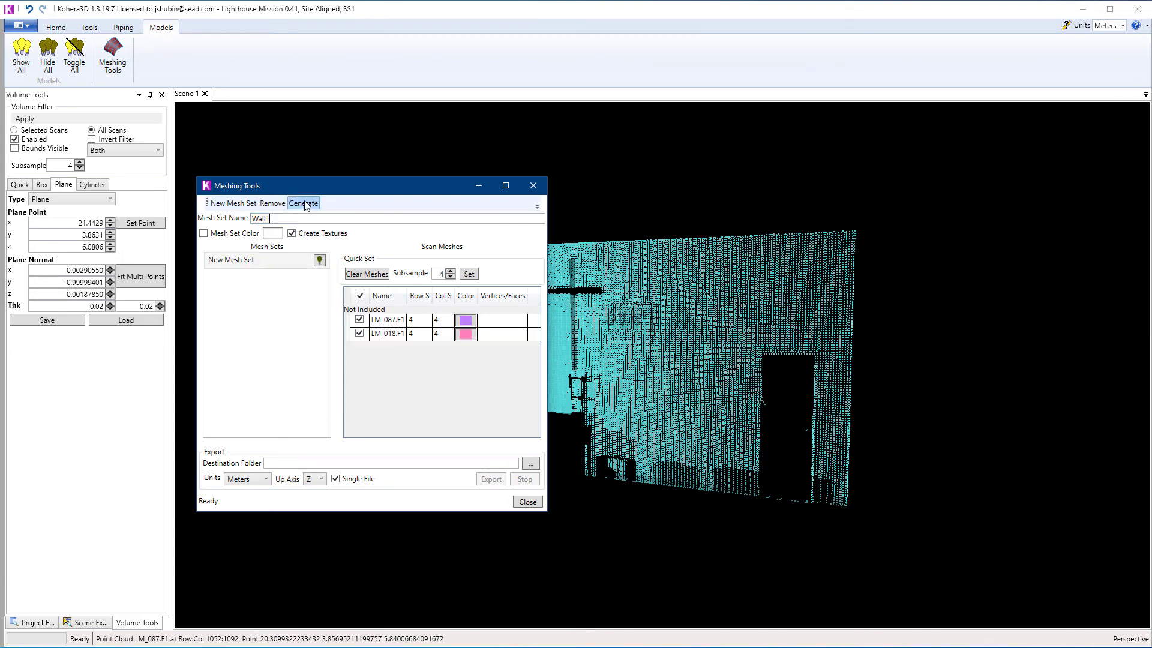
Inspect the generated wall mesh from different angles and distances.
middle_click_drag(747, 450, 853, 436)
left_click_drag(853, 436, 879, 450)
scroll(898, 437, "up", 2)
scroll(871, 451, "down", 2)
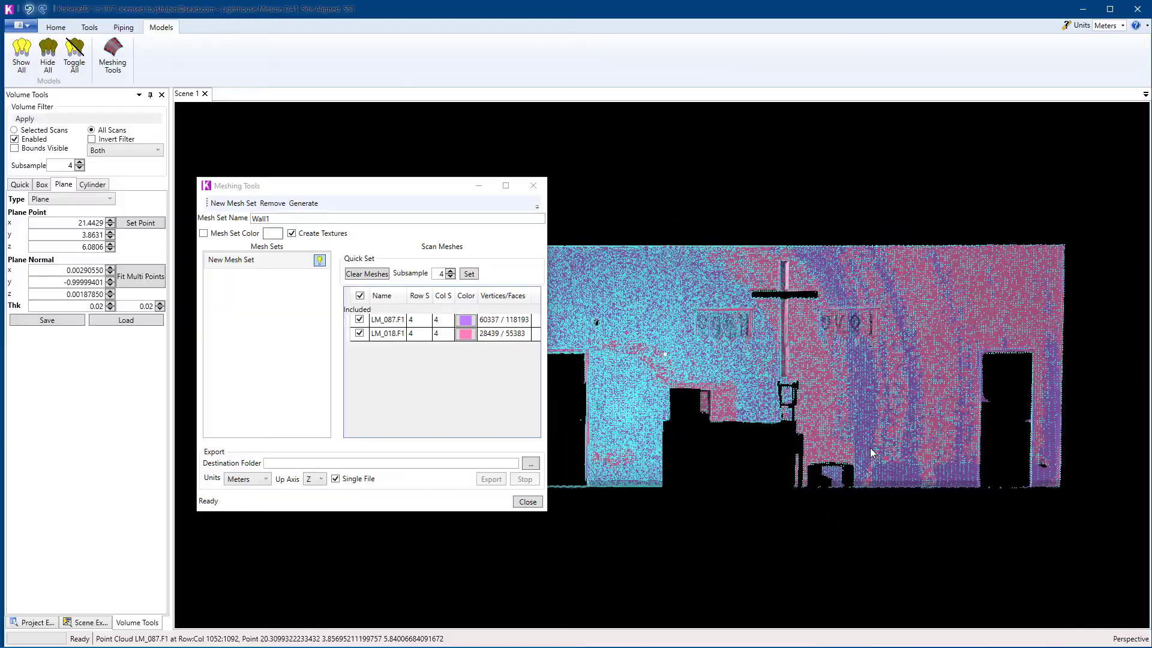
middle_click_drag(871, 451, 919, 436)
left_click_drag(806, 393, 787, 474)
middle_click_drag(787, 474, 792, 413)
scroll(798, 412, "down", 4)
left_click_drag(793, 413, 781, 411)
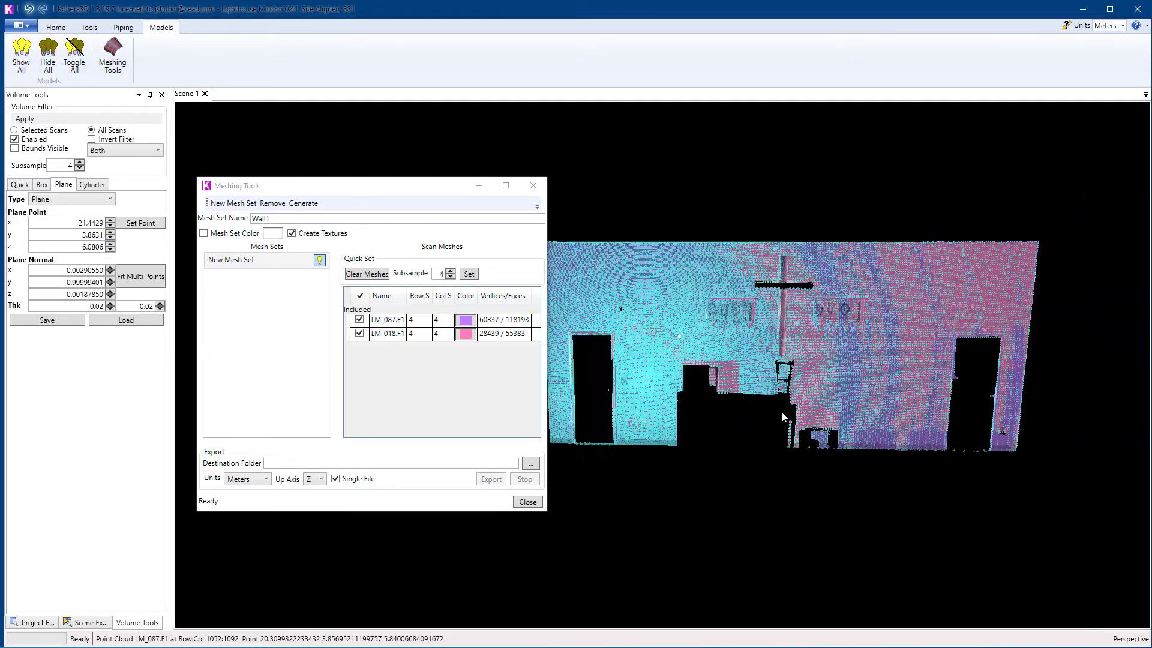
middle_click_drag(781, 411, 813, 406)
left_click_drag(812, 404, 801, 407)
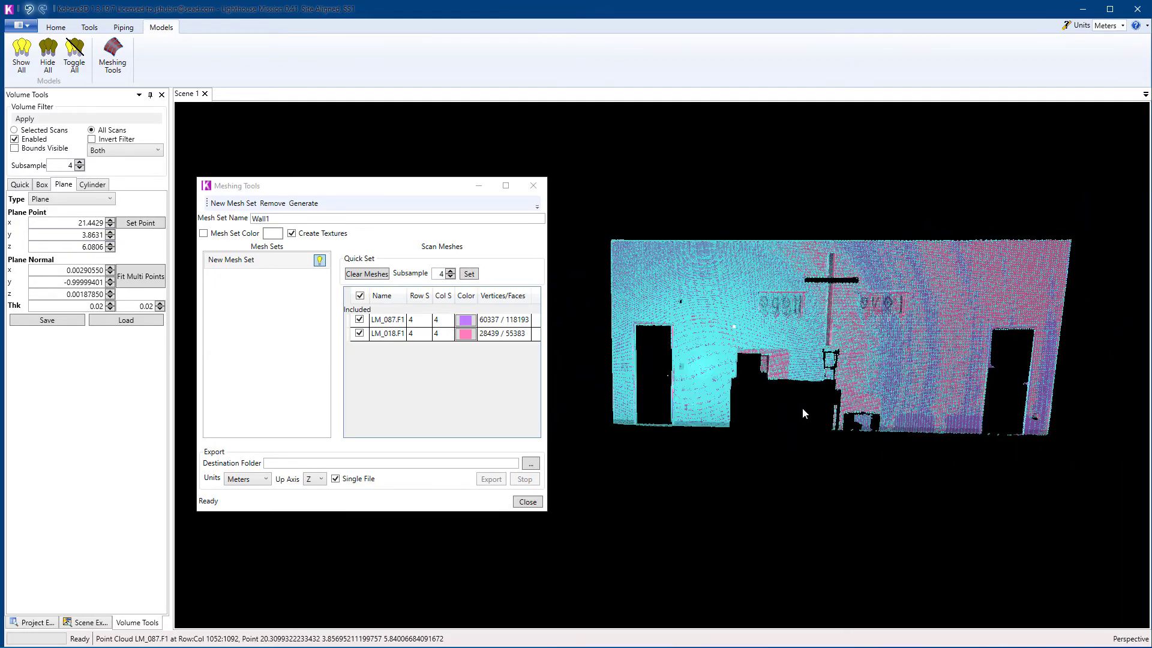
Hide the LM_087.F1 preview mesh and the Main Level scans to view only the LM_018.F1 wall mesh.
left_click(87, 622)
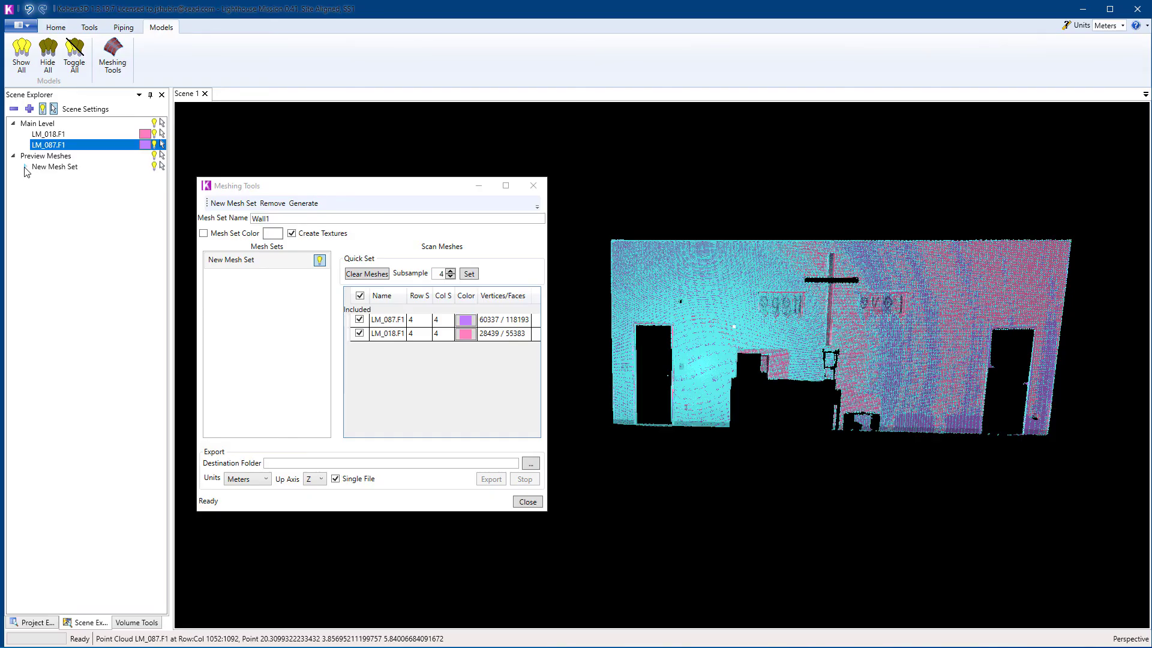
left_click(24, 166)
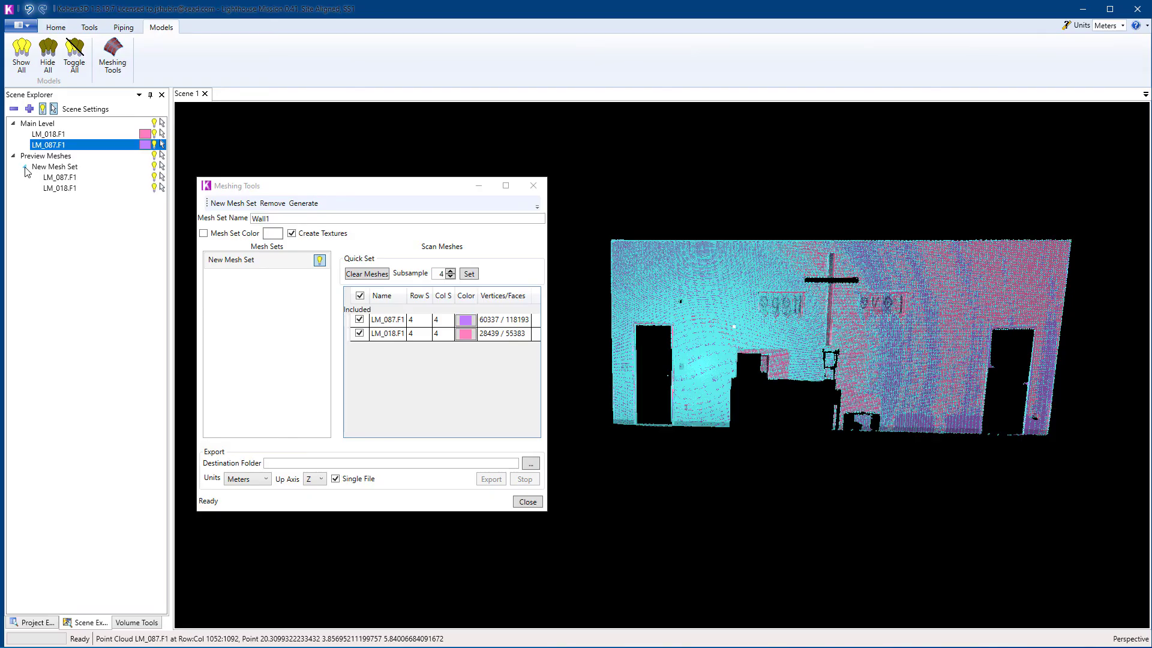
left_click(155, 178)
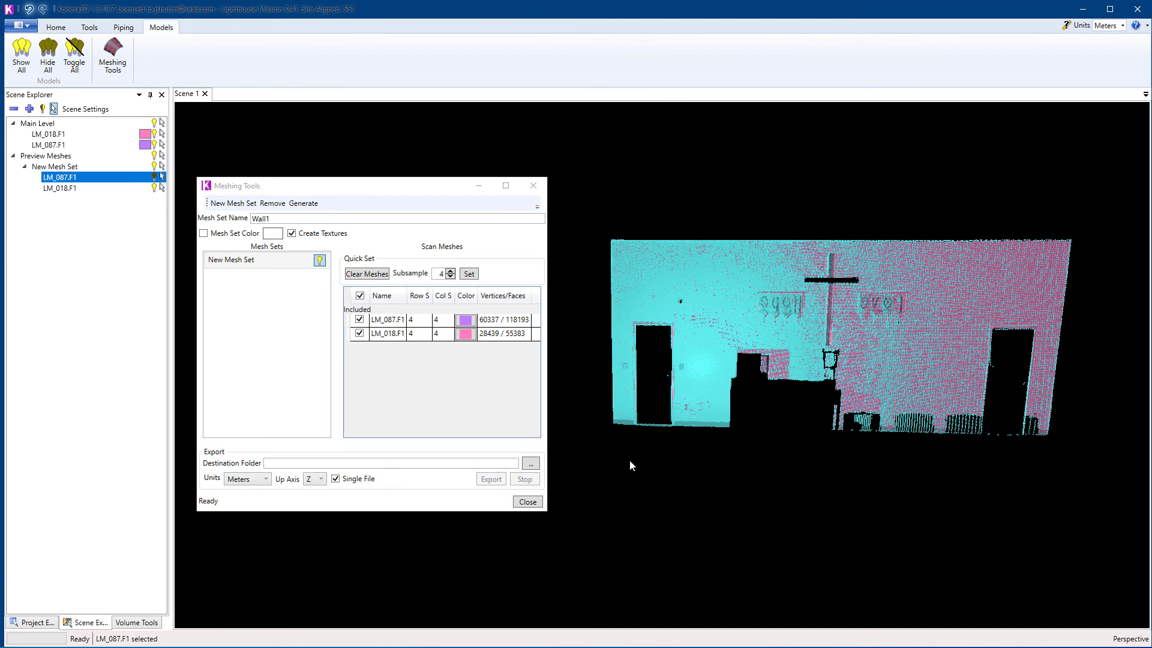
scroll(733, 491, "up", 3)
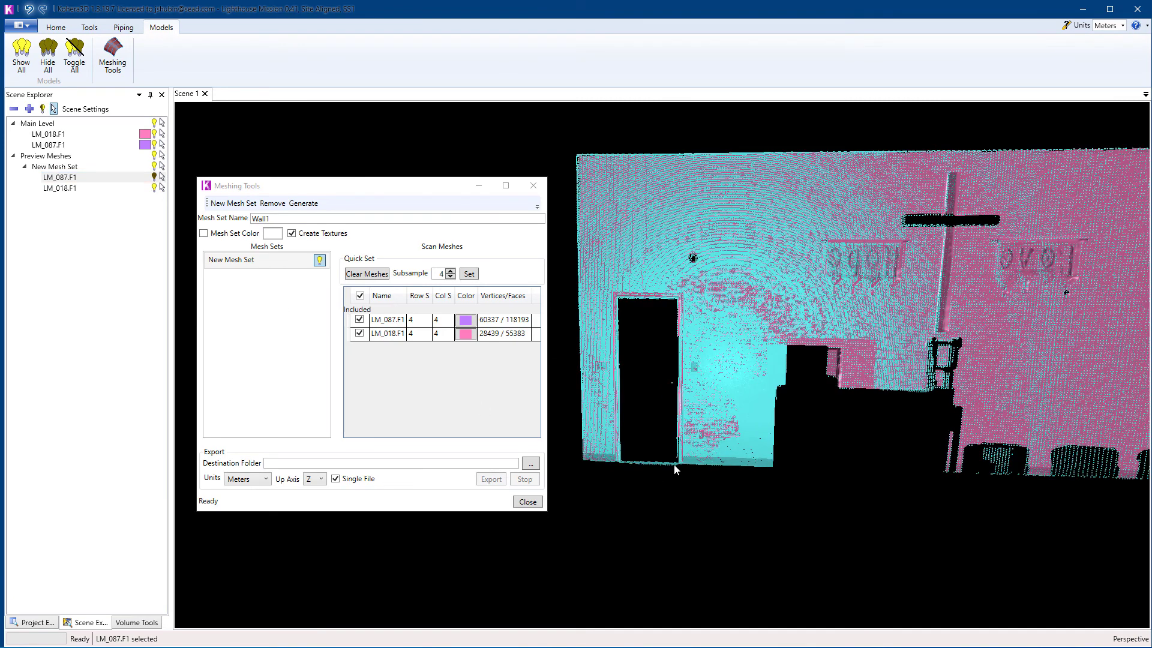
left_click(154, 123)
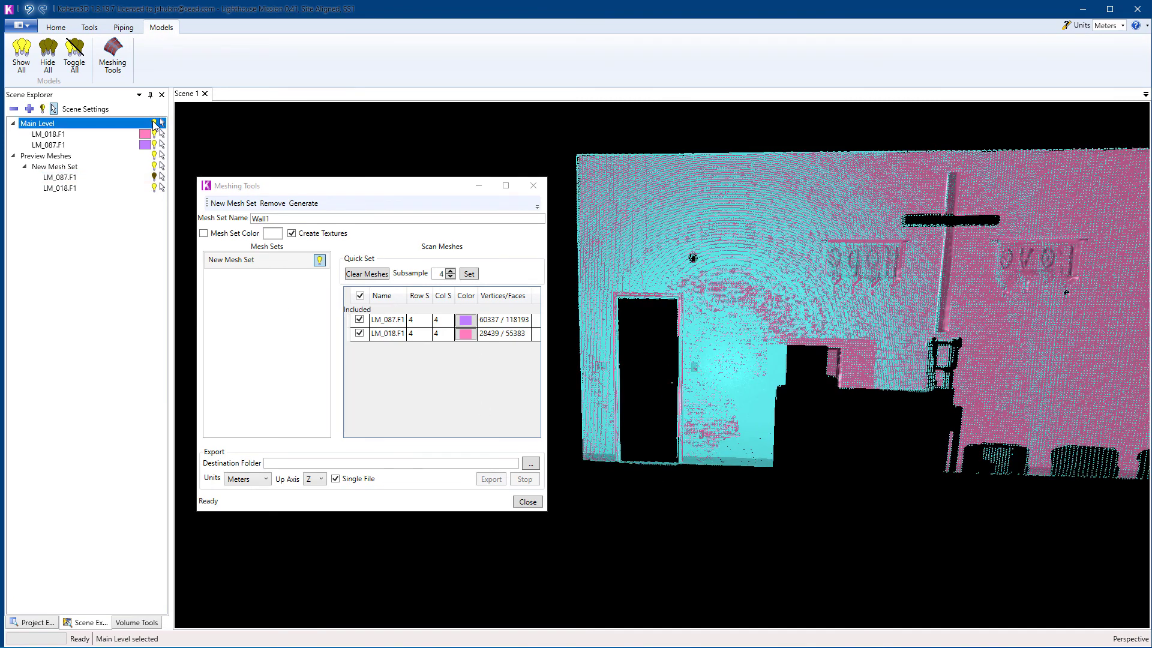
left_click(154, 123)
scroll(959, 441, "down", 5)
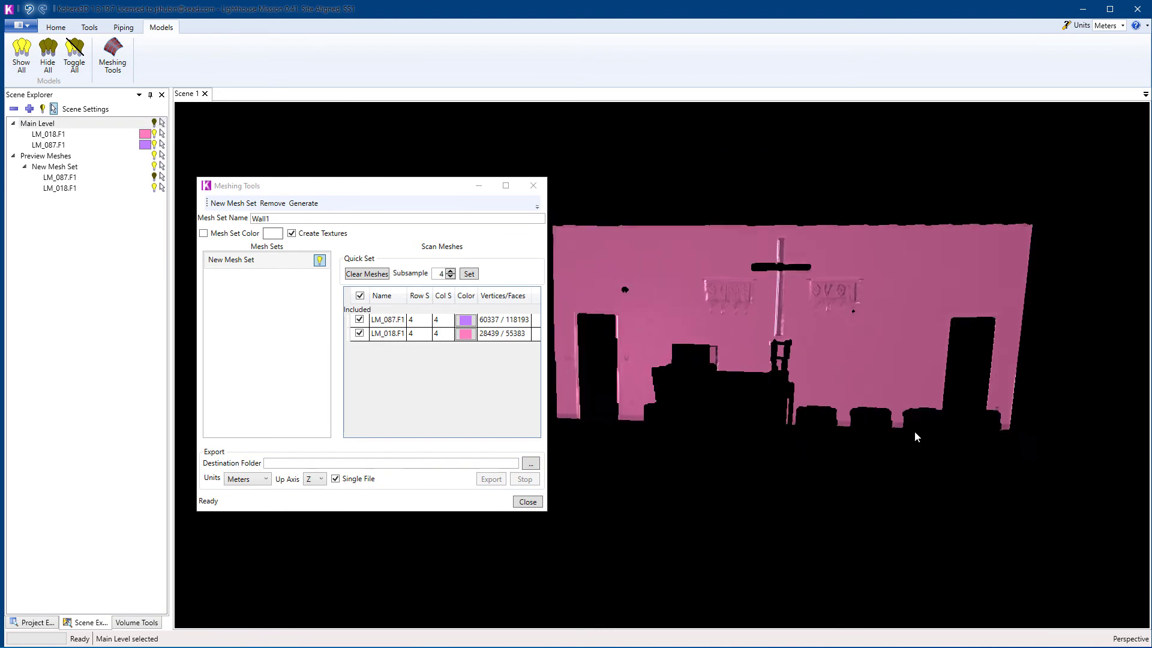
scroll(918, 427, "down", 2)
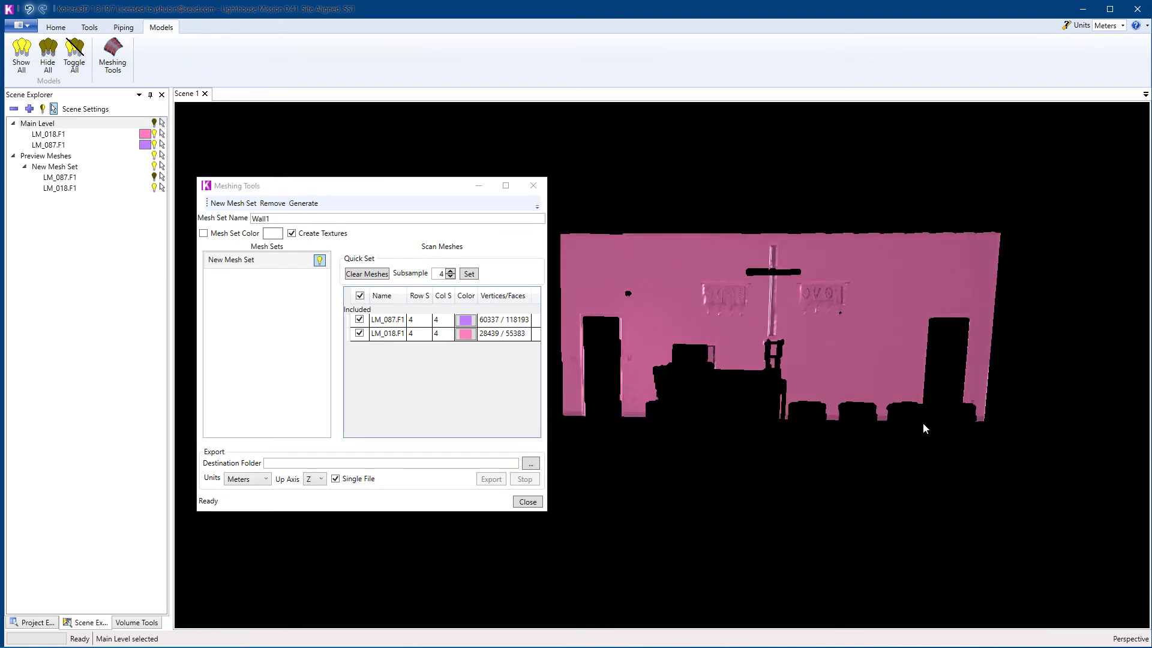
Show the LM_087.F1 preview mesh, hide the LM_018.F1 mesh instead, and view the wall from another angle.
left_click(155, 188)
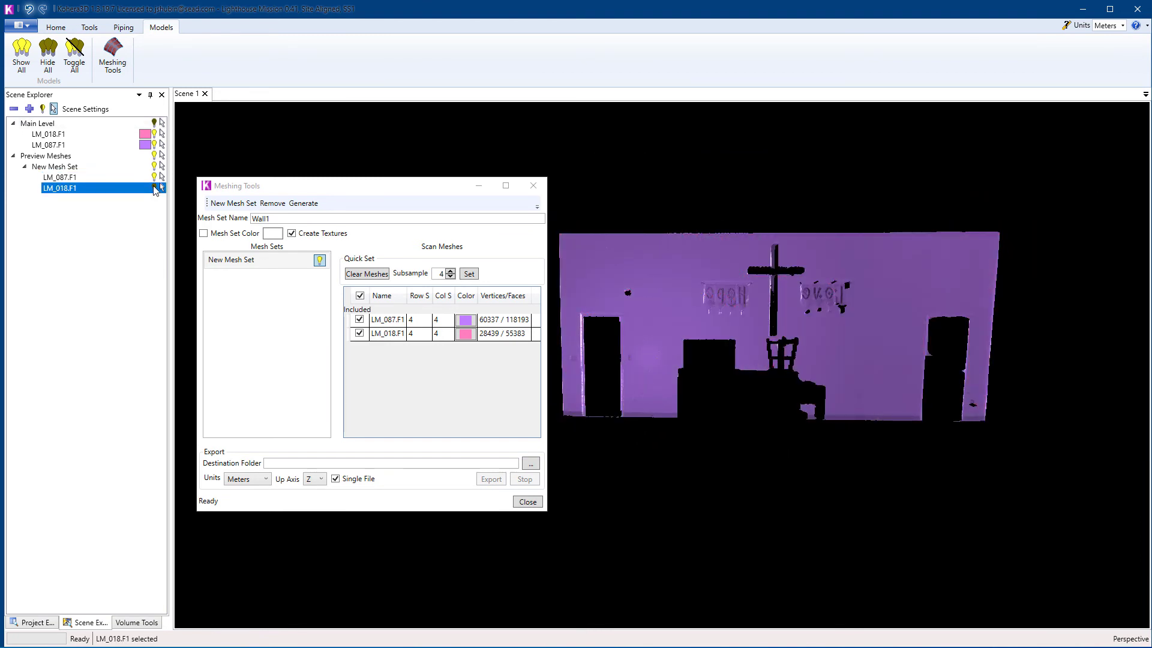
left_click_drag(742, 452, 838, 479)
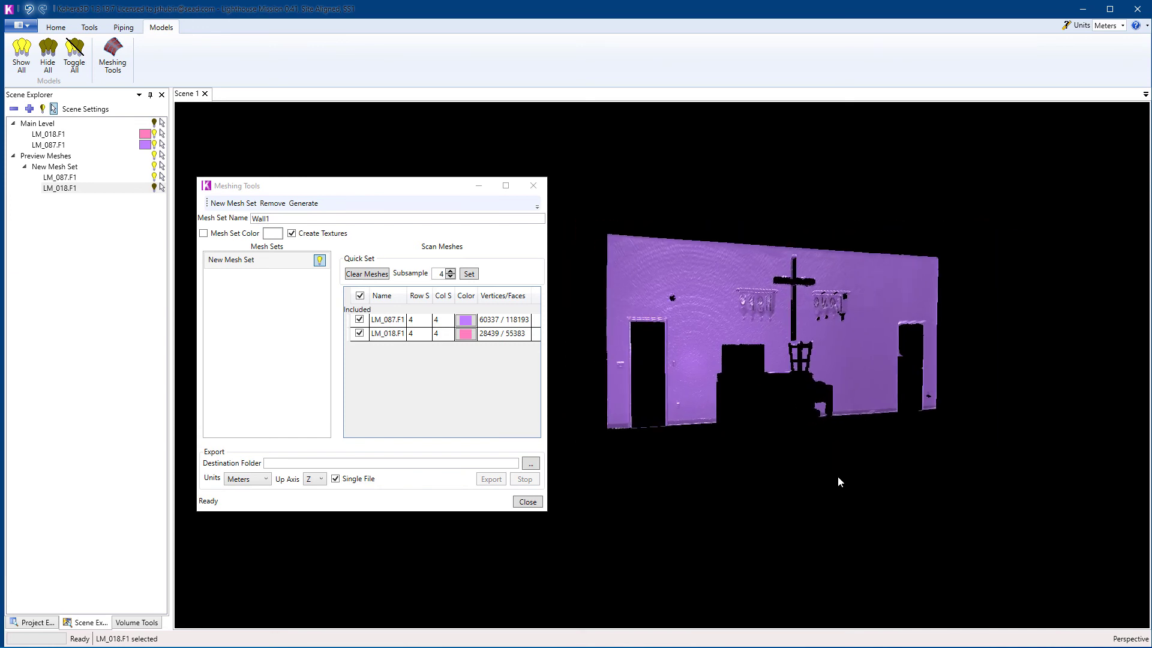
Clear the LM_018.F1 mesh from the Wall1 set and leave only LM_087.F1 checked.
left_click(360, 333)
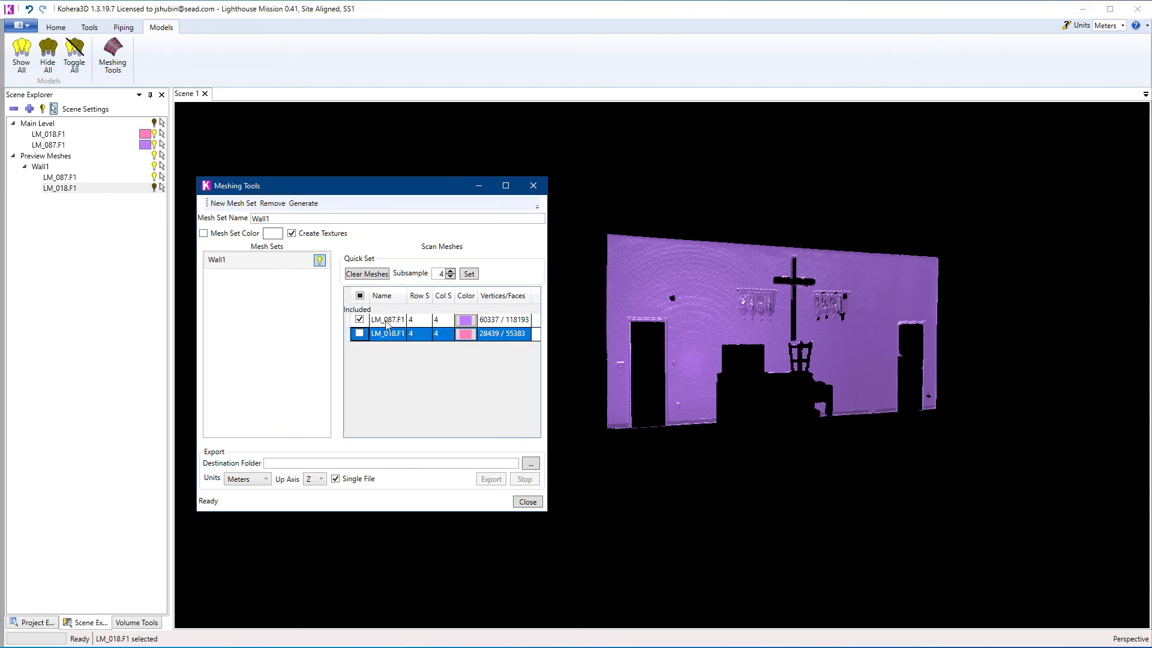
left_click(367, 274)
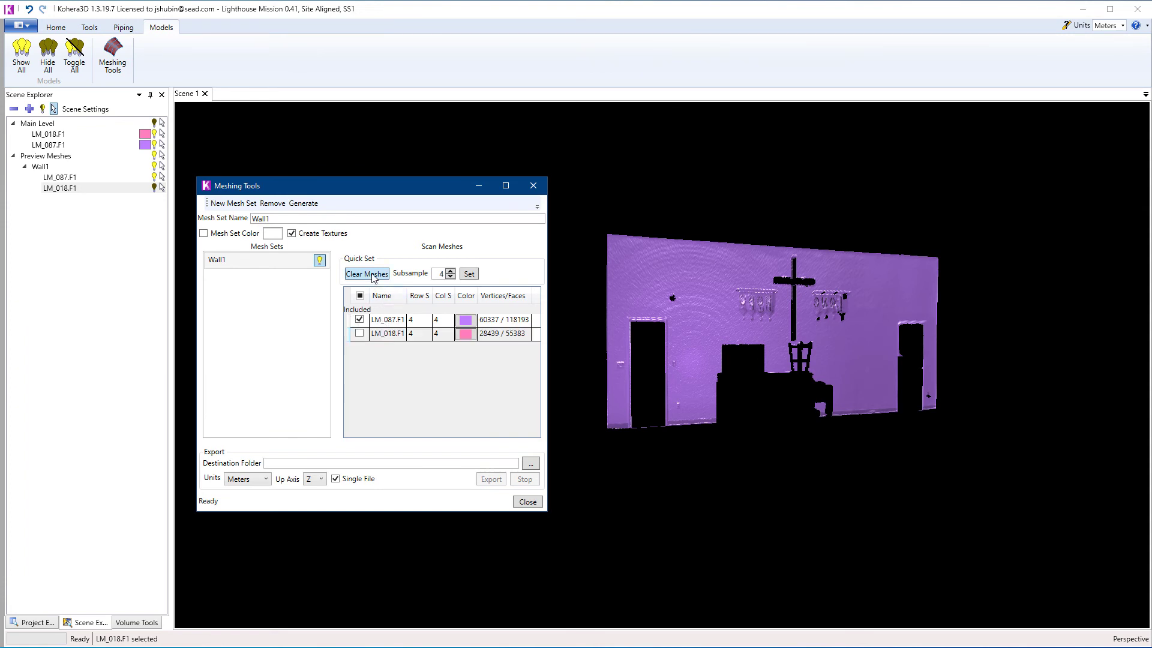
left_click(359, 320)
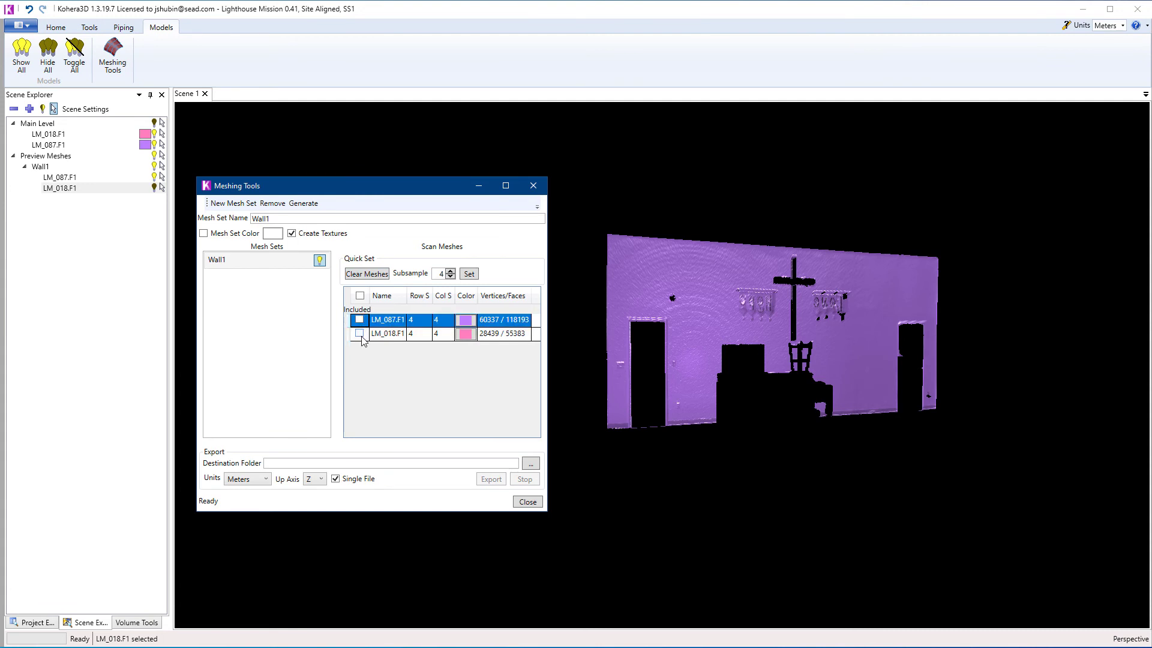
left_click(360, 334)
left_click(368, 274)
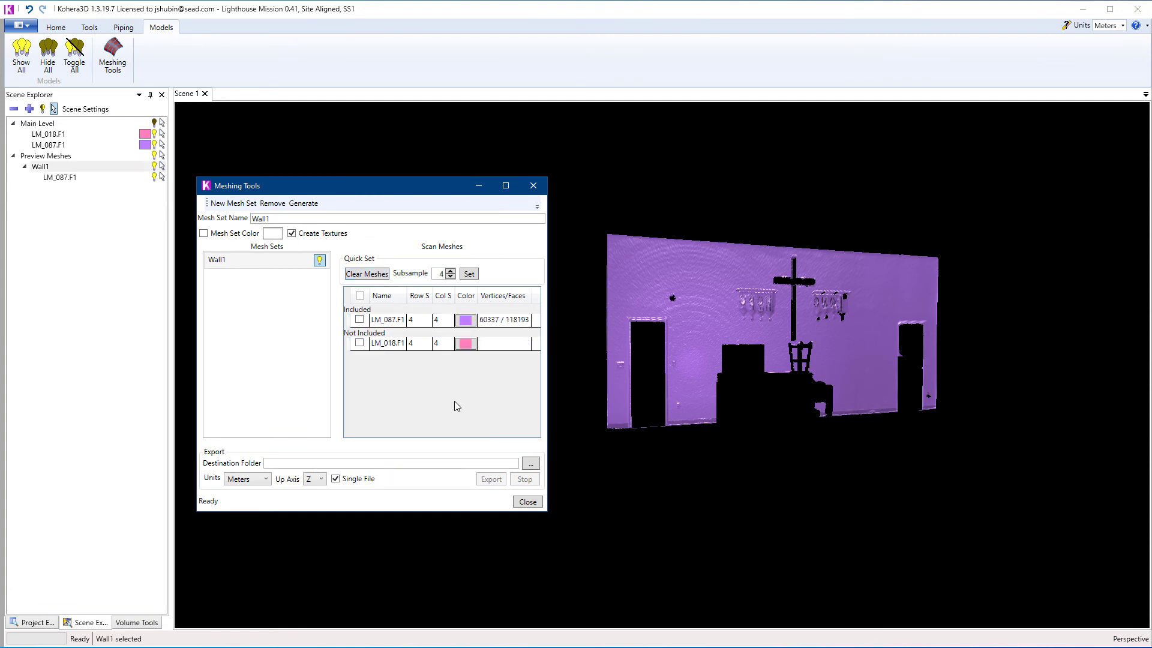
left_click(359, 321)
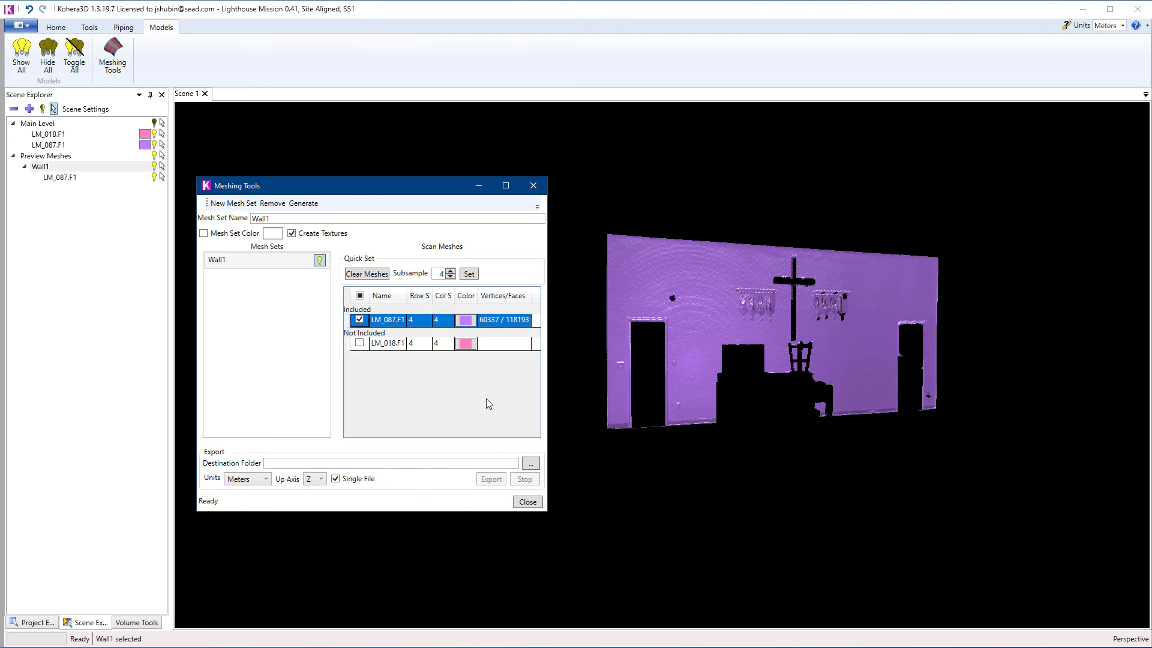
Show the Main Level scans again and hide the LM_018.F1 point cloud to compare LM_087.F1 points with its mesh.
scroll(850, 467, "up", 5)
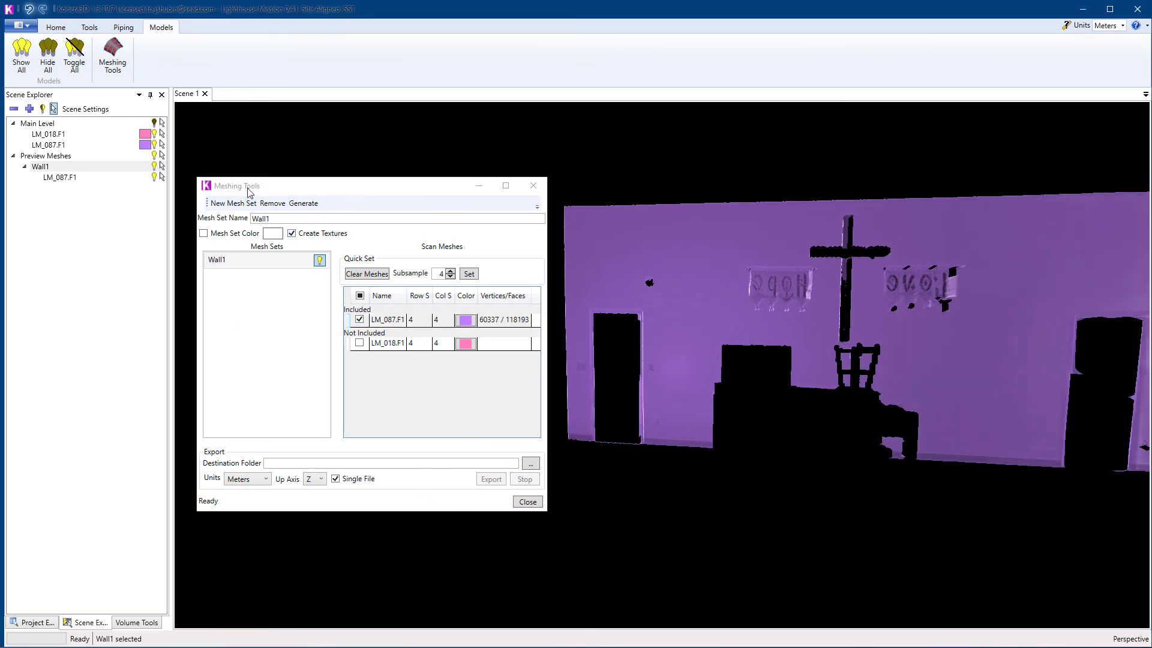
left_click(154, 123)
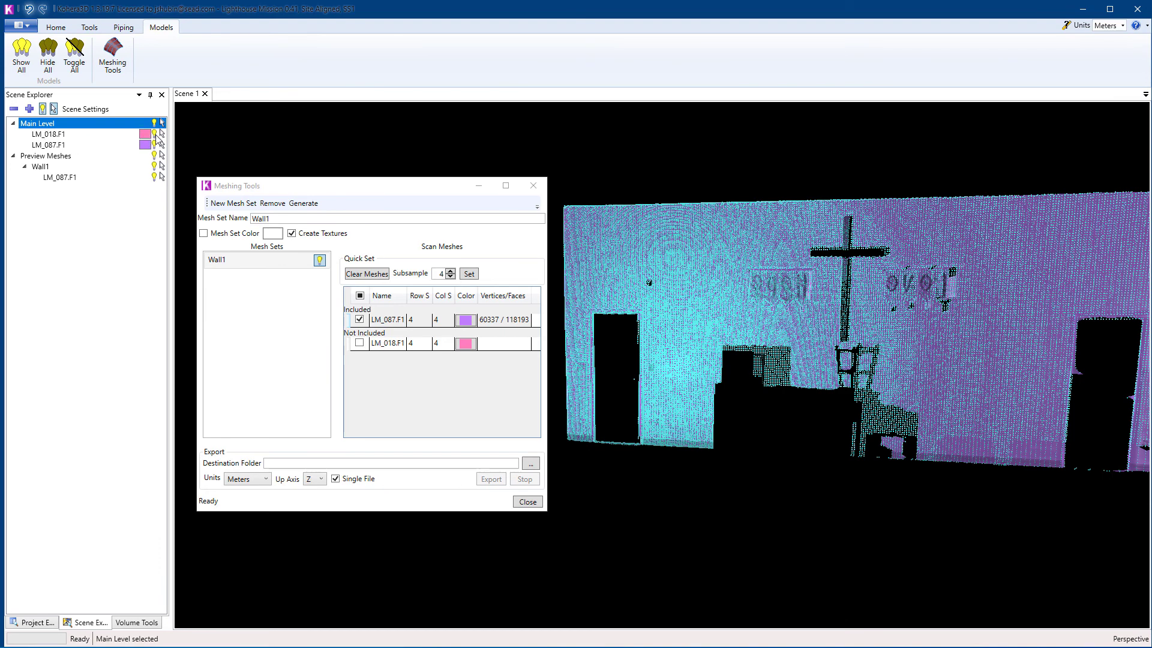
left_click(155, 134)
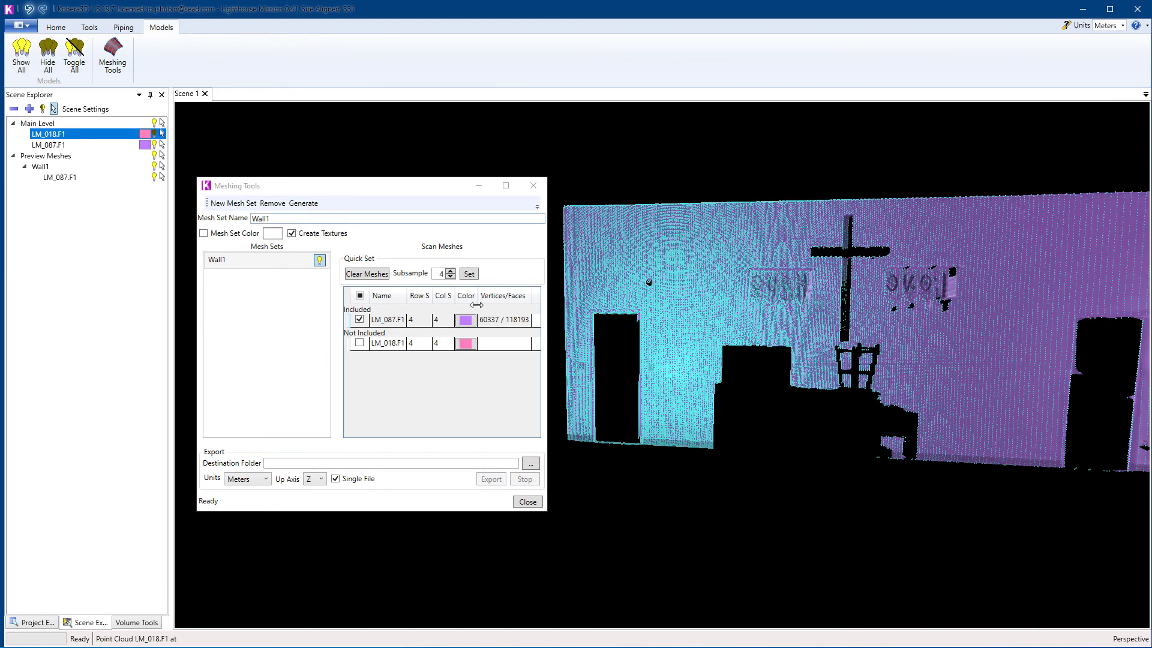
left_click_drag(829, 472, 722, 473)
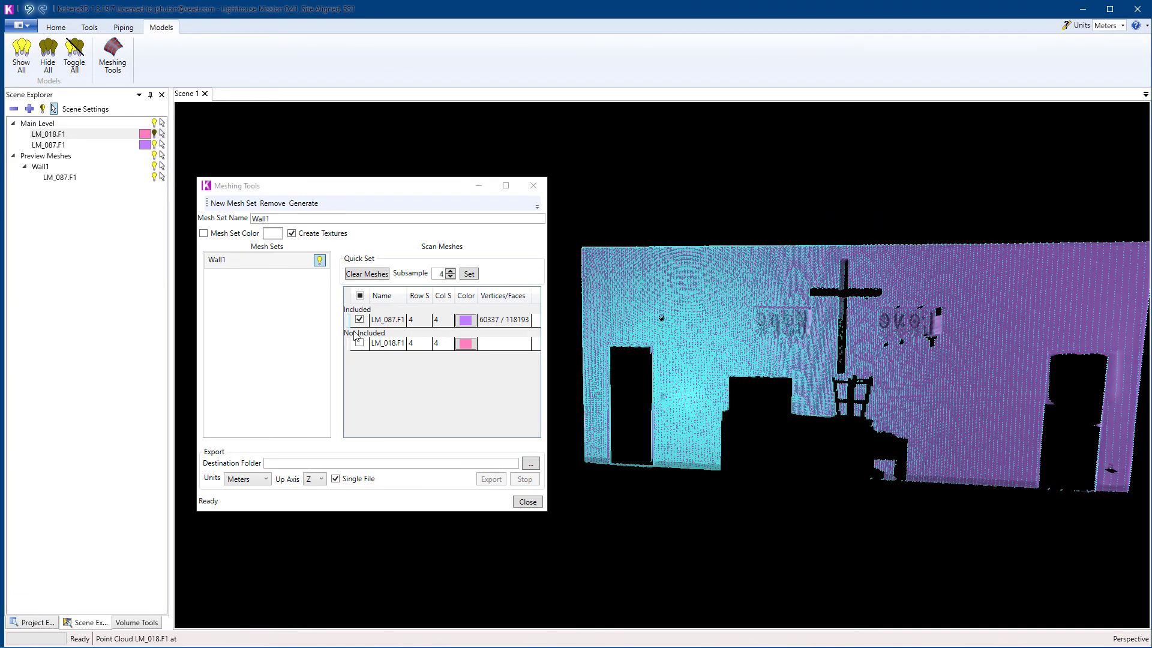
Set the scan mesh subsample to 20, regenerate the LM_087.F1 mesh, and inspect its coarse edges near the doorway.
left_click(450, 271)
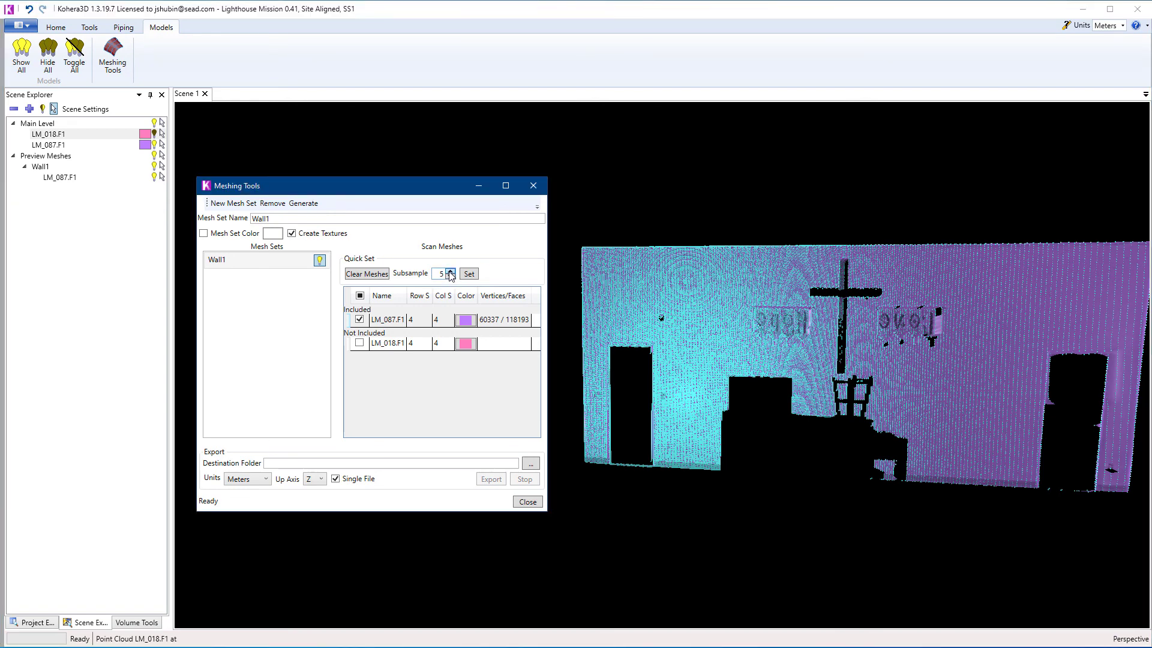
left_click(451, 276)
left_click(469, 273)
left_click(303, 204)
middle_click_drag(1009, 393, 892, 390)
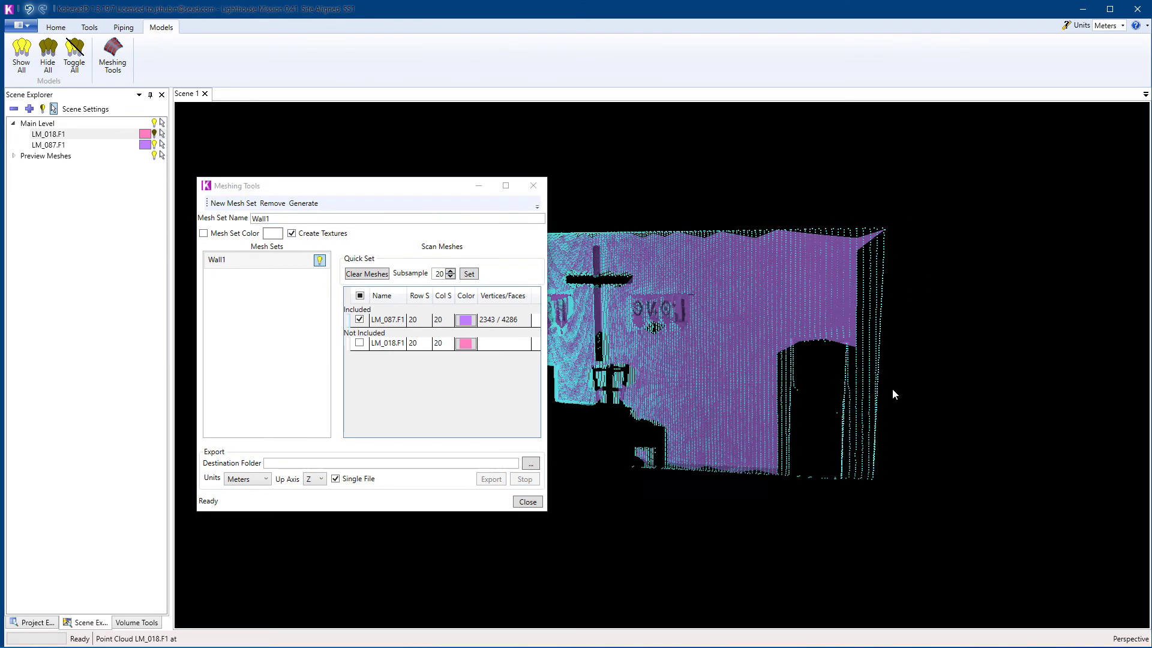
scroll(910, 396, "up", 3)
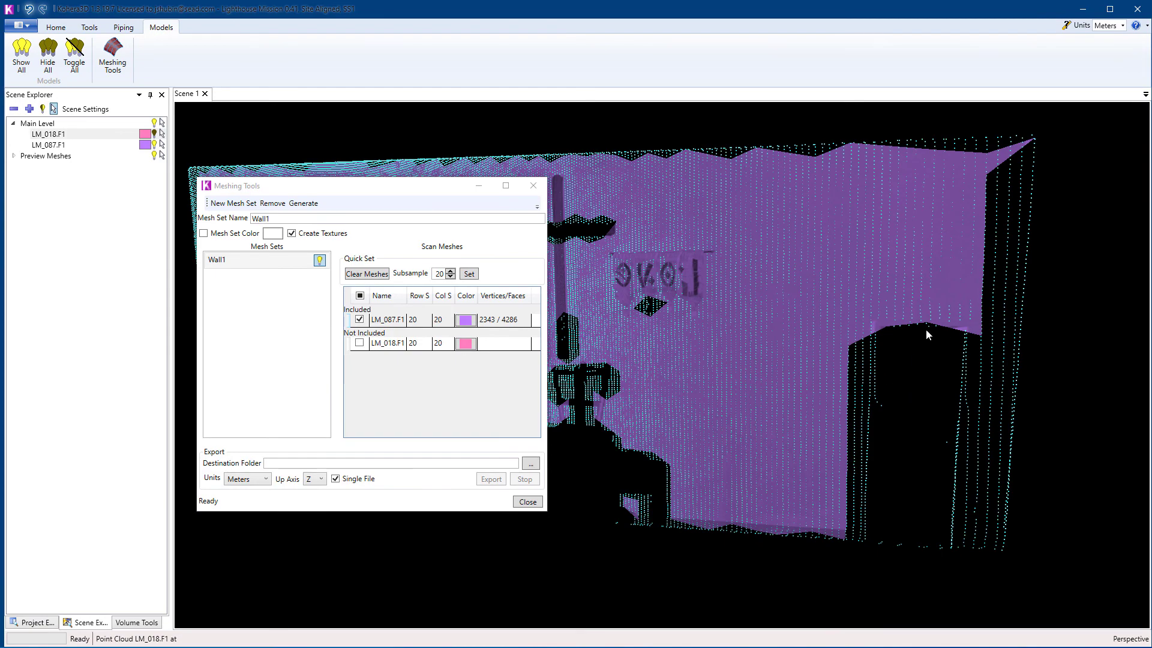
left_click_drag(926, 334, 943, 373)
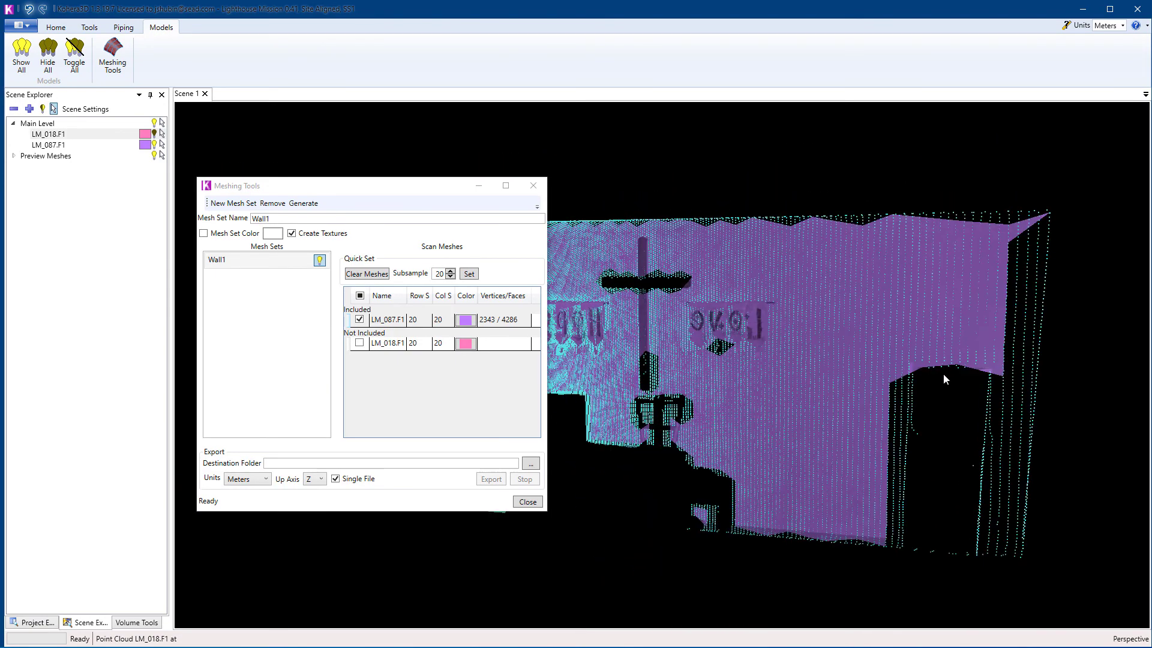
Apply a point cloud display subsample of 20 and compare the displayed points with the coarse mesh.
left_click(56, 29)
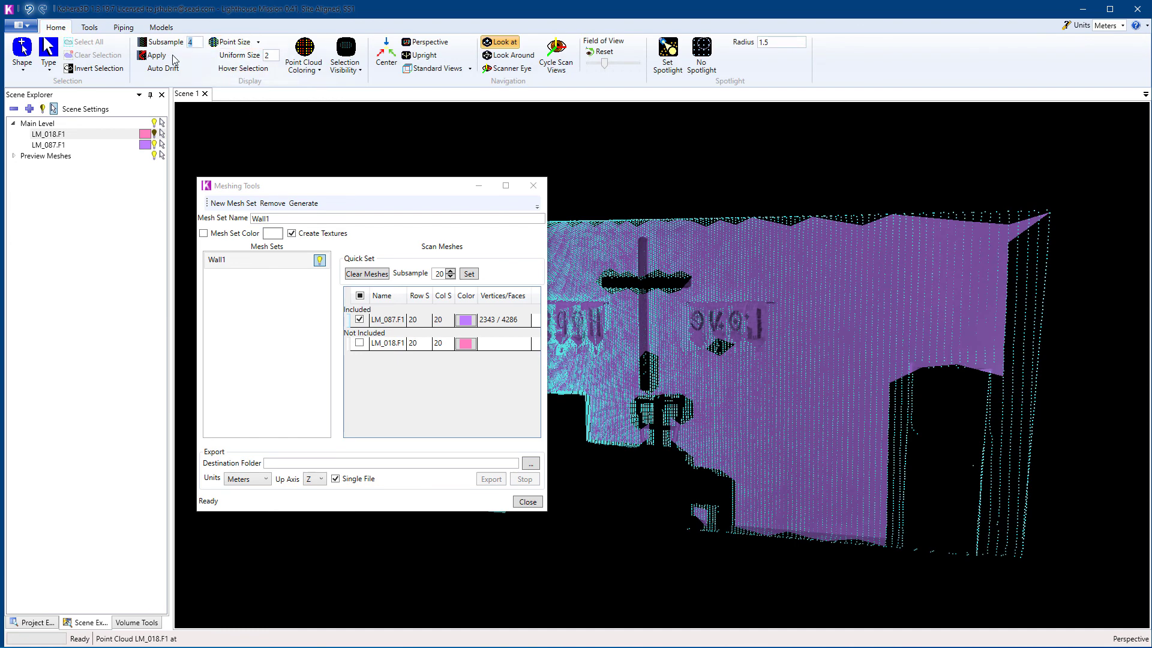
left_click(155, 55)
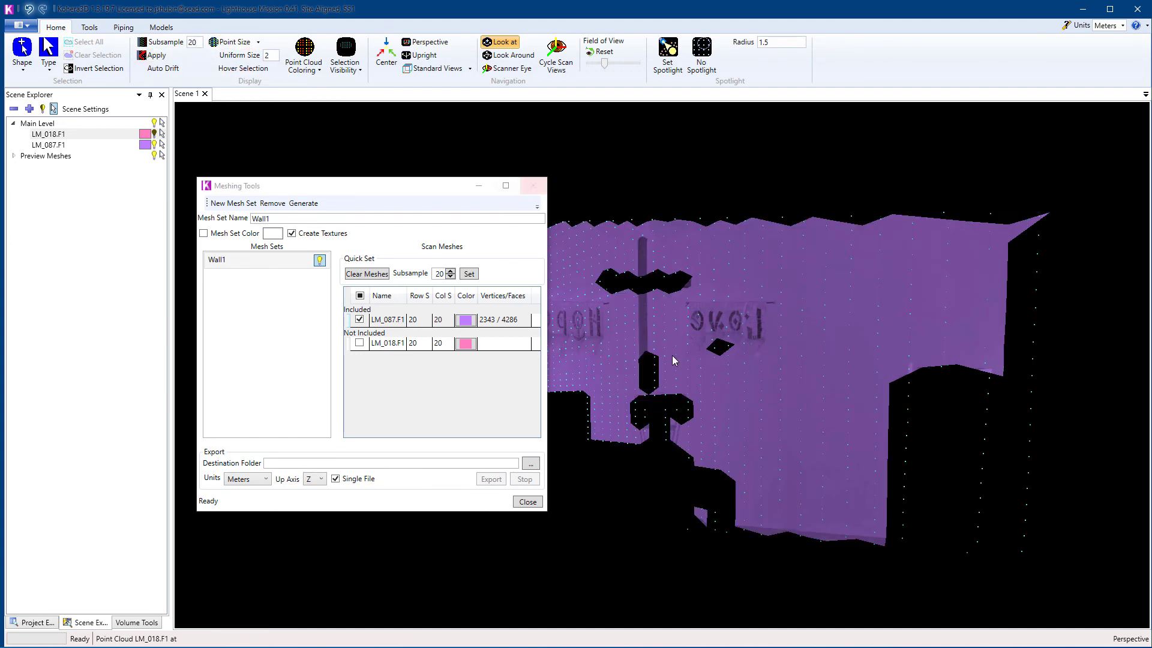
left_click_drag(963, 420, 942, 409)
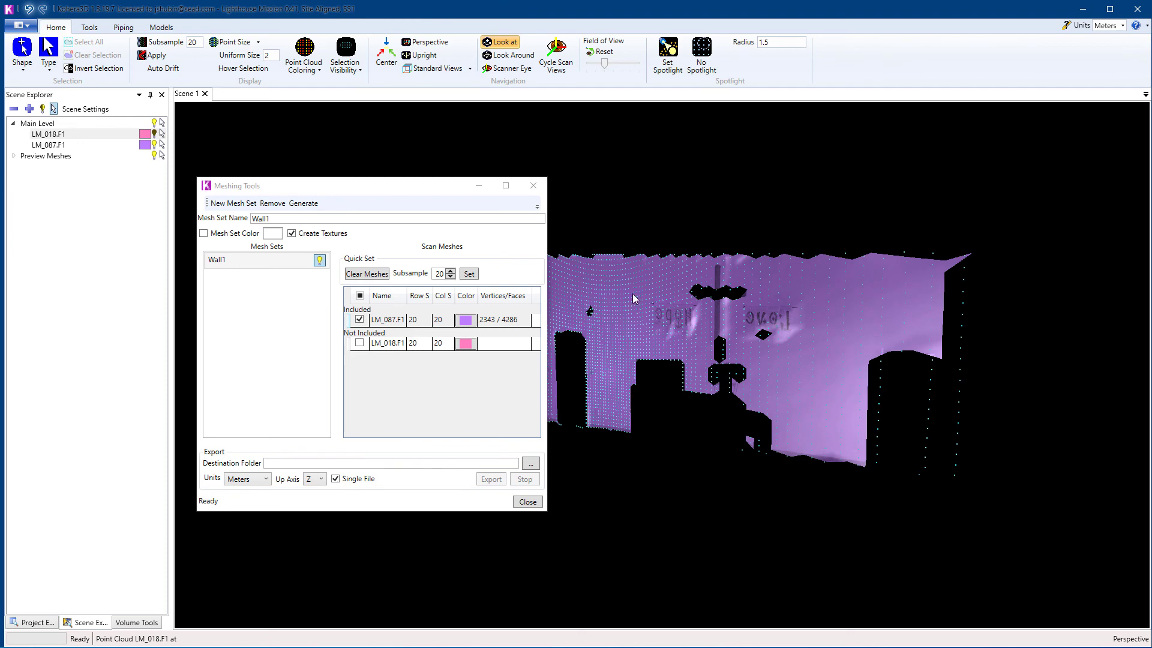
left_click_drag(859, 402, 789, 416)
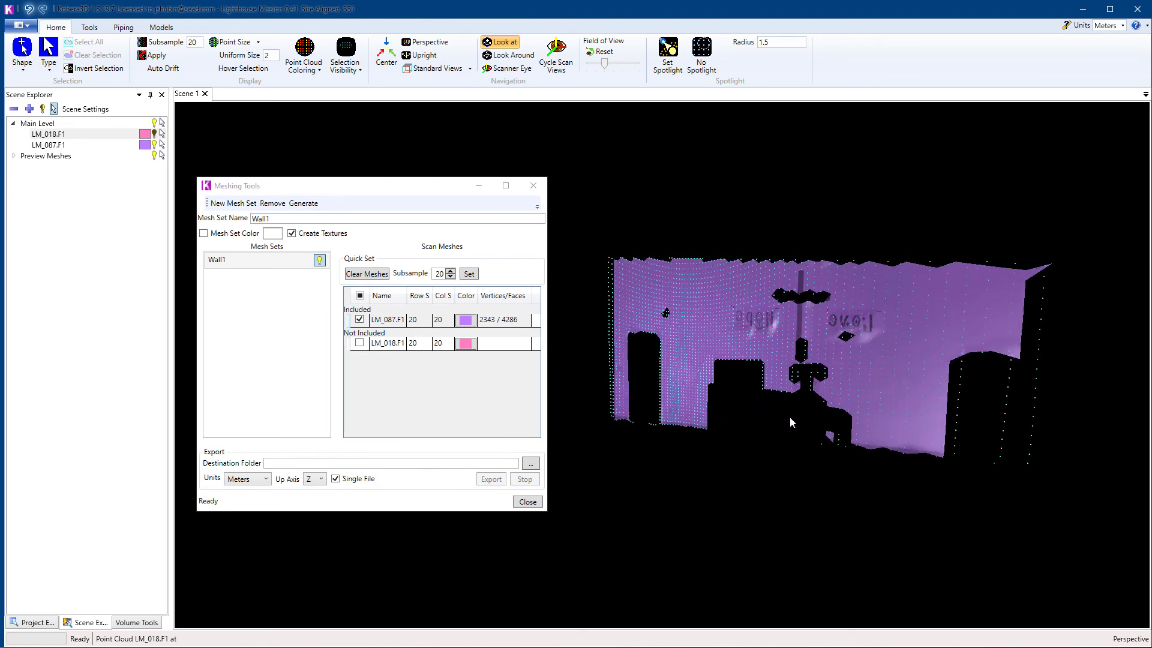
Set the point cloud display subsample back to 4 and apply it.
left_click(193, 43)
type("4")
left_click(152, 54)
left_click_drag(716, 459, 702, 457)
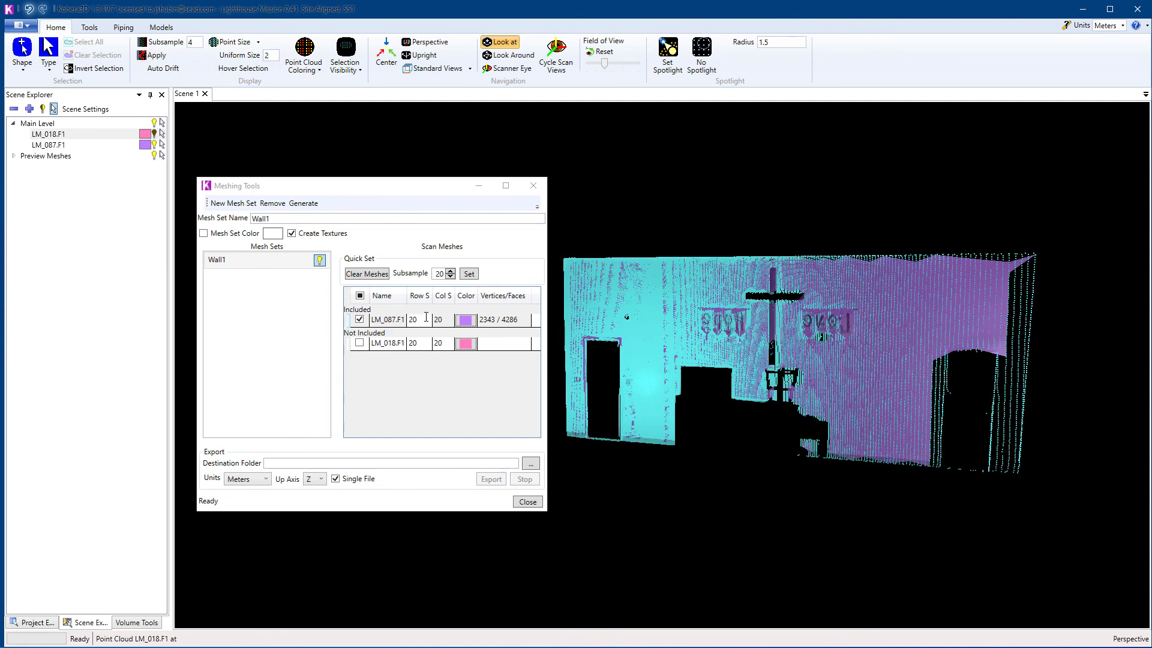
Set the mesh subsample to 4 for the Wall1 scans and regenerate the LM_087.F1 mesh.
double_click(451, 277)
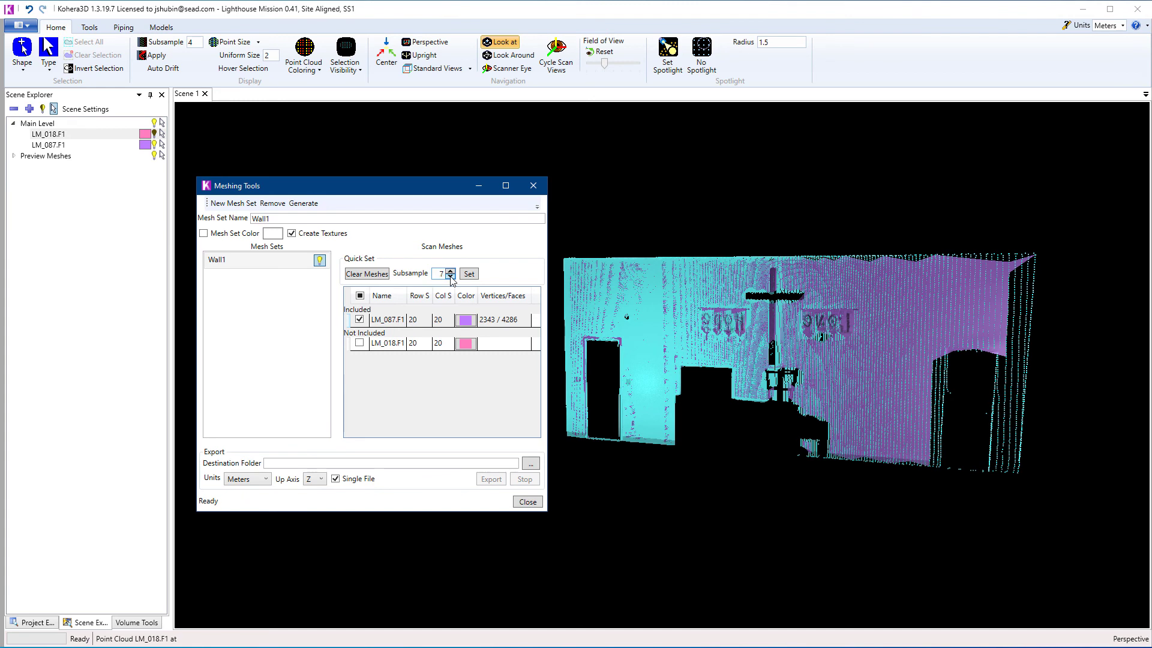
left_click(469, 274)
left_click(238, 264)
left_click(304, 203)
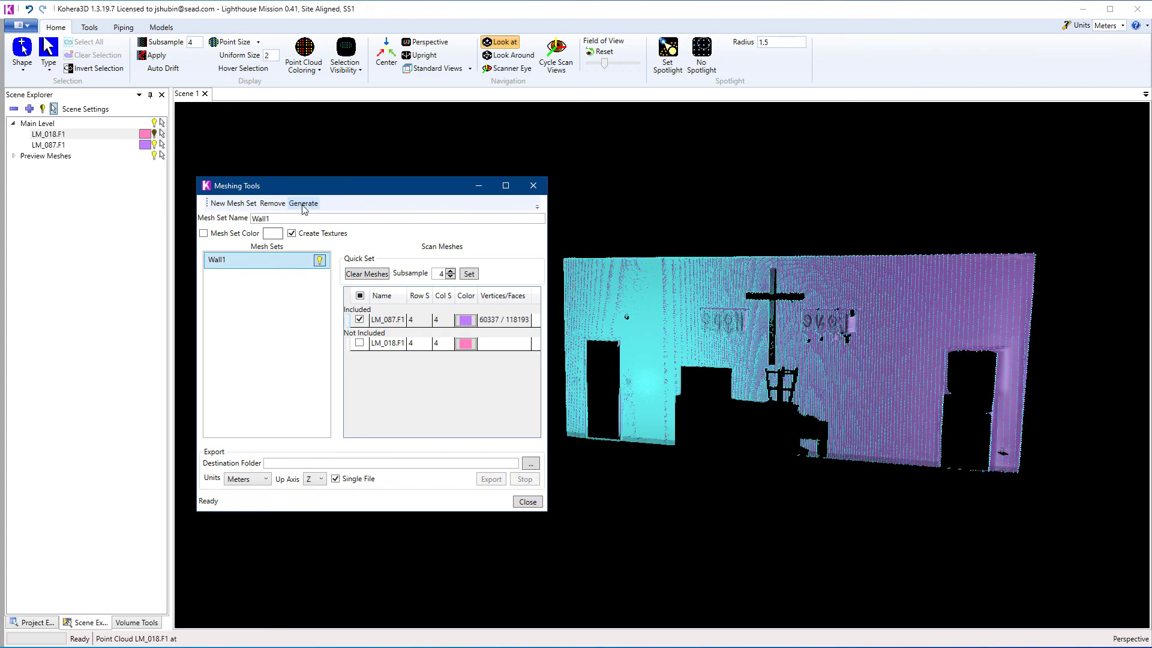
left_click_drag(749, 495, 696, 465)
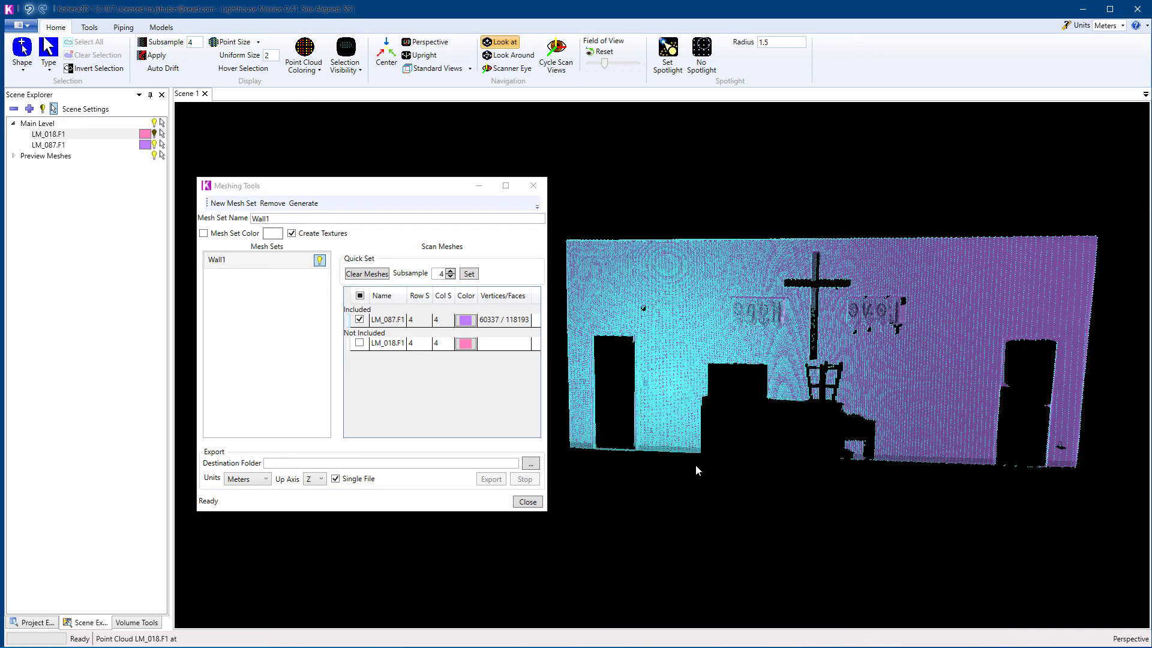
Regenerate the LM_087.F1 mesh with a subsample of 6 and inspect the wall surface from an angle.
left_click(450, 271)
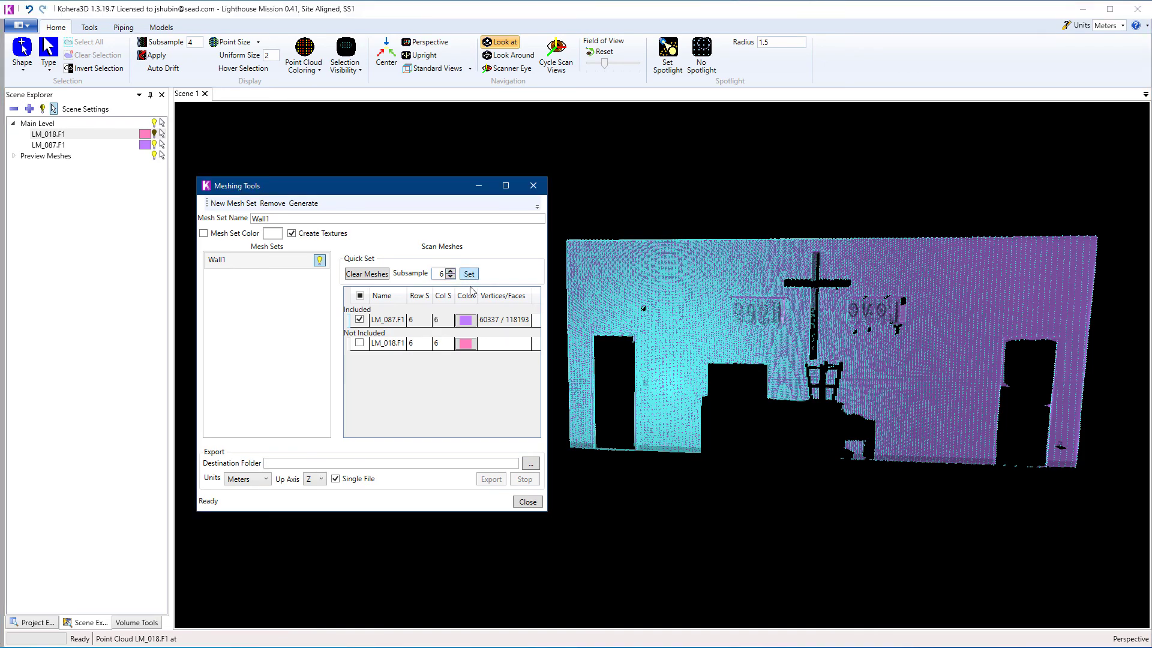
left_click(303, 203)
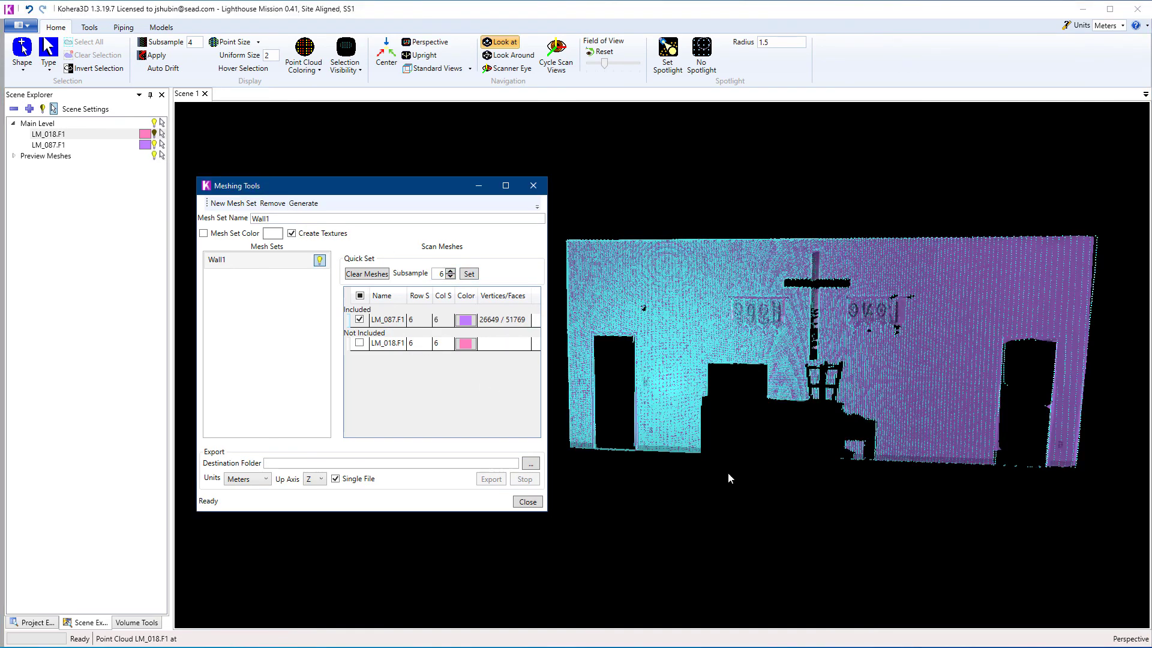
left_click(768, 479)
left_click_drag(767, 479, 832, 497)
left_click_drag(597, 394, 684, 455)
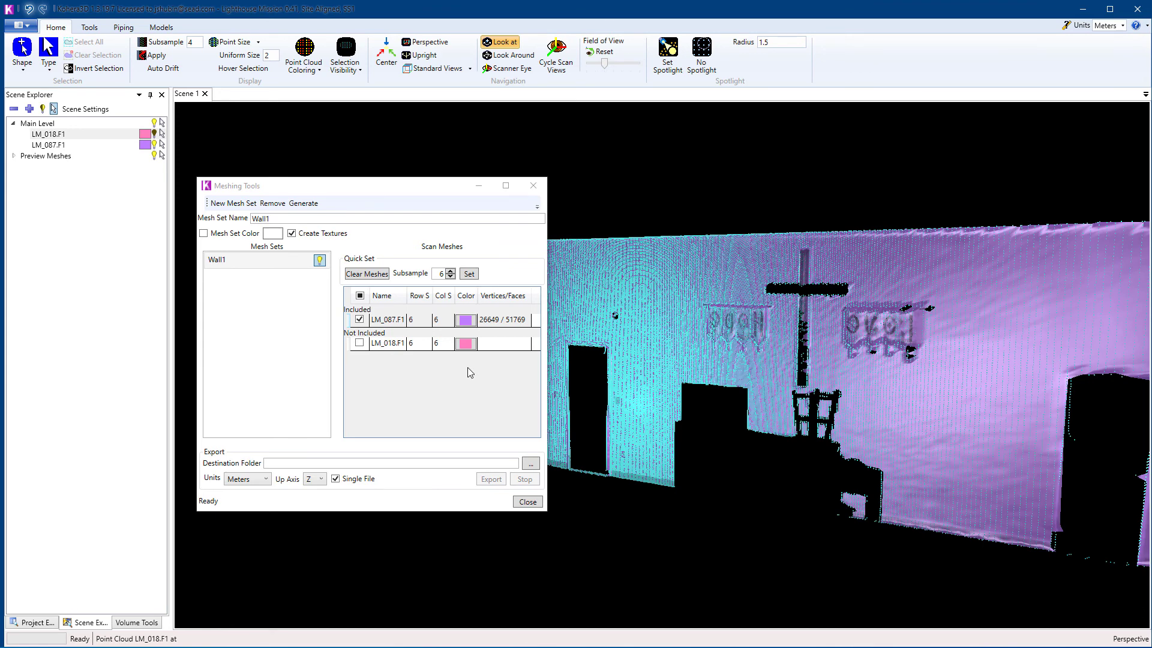
Set the scan mesh subsample to 8 and regenerate the LM_087.F1 mesh.
left_click(449, 270)
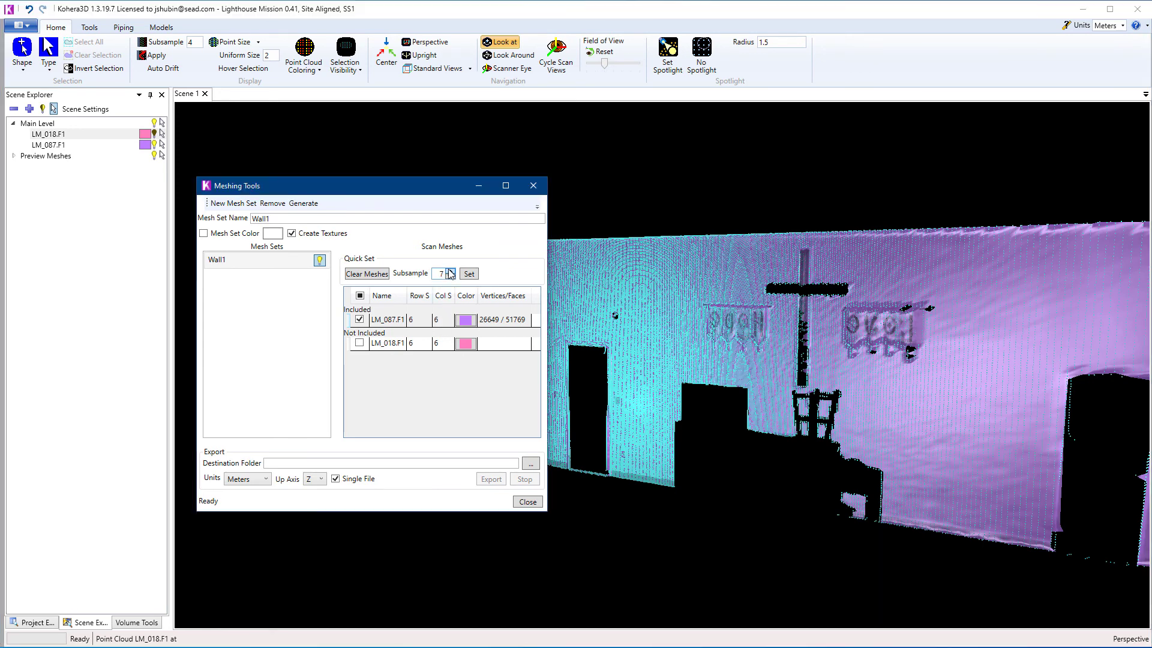
left_click(304, 204)
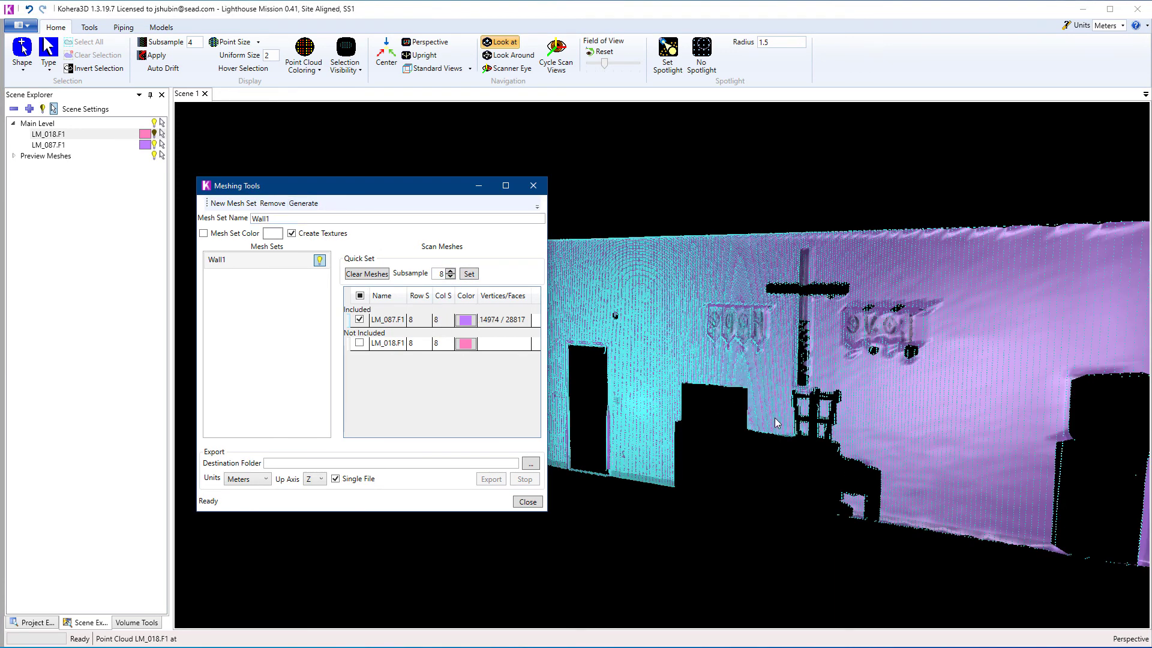
Set the scan mesh subsample to 6, regenerate the LM_087.F1 mesh, and close the meshing tools.
left_click_drag(777, 423, 578, 396)
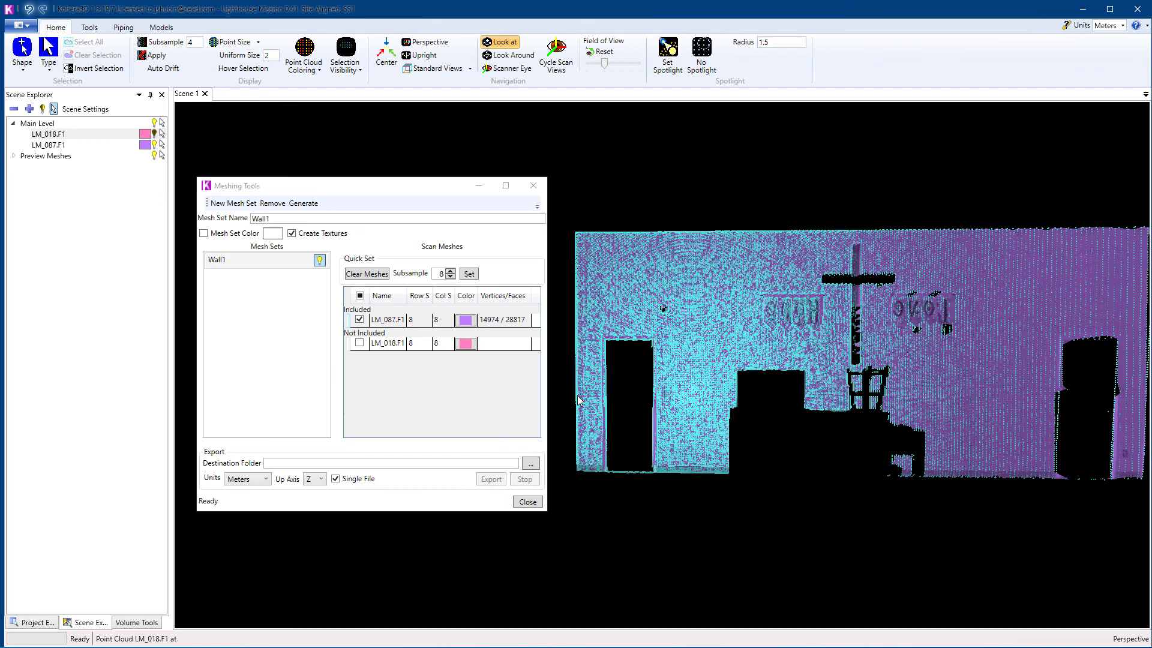
left_click(450, 276)
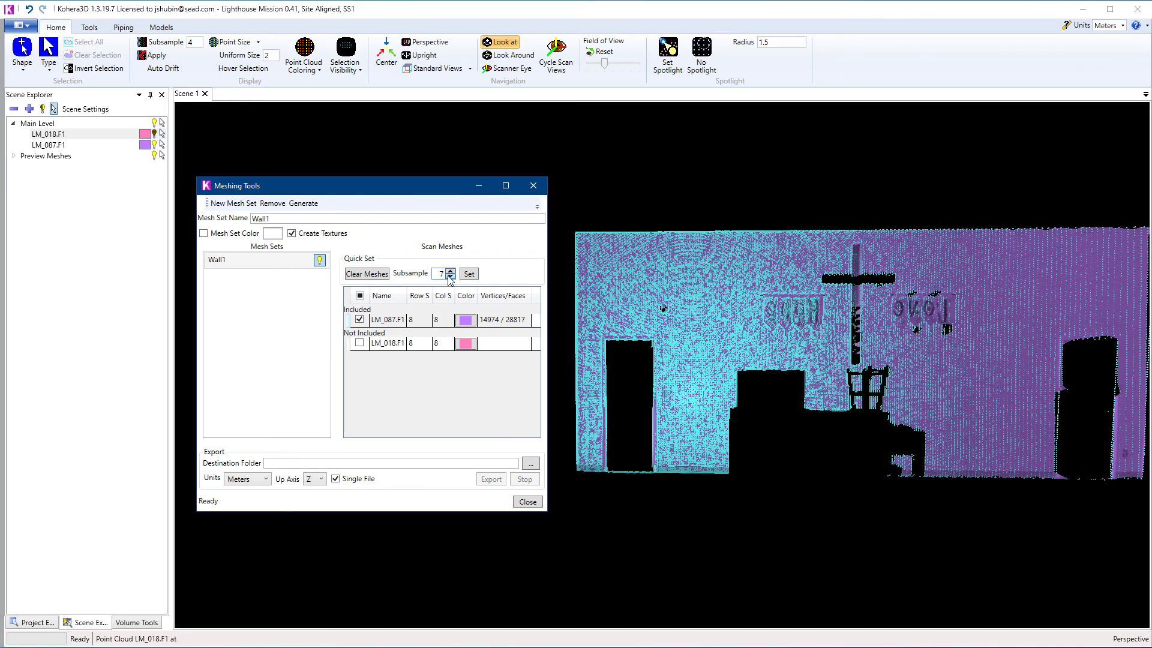
left_click(303, 203)
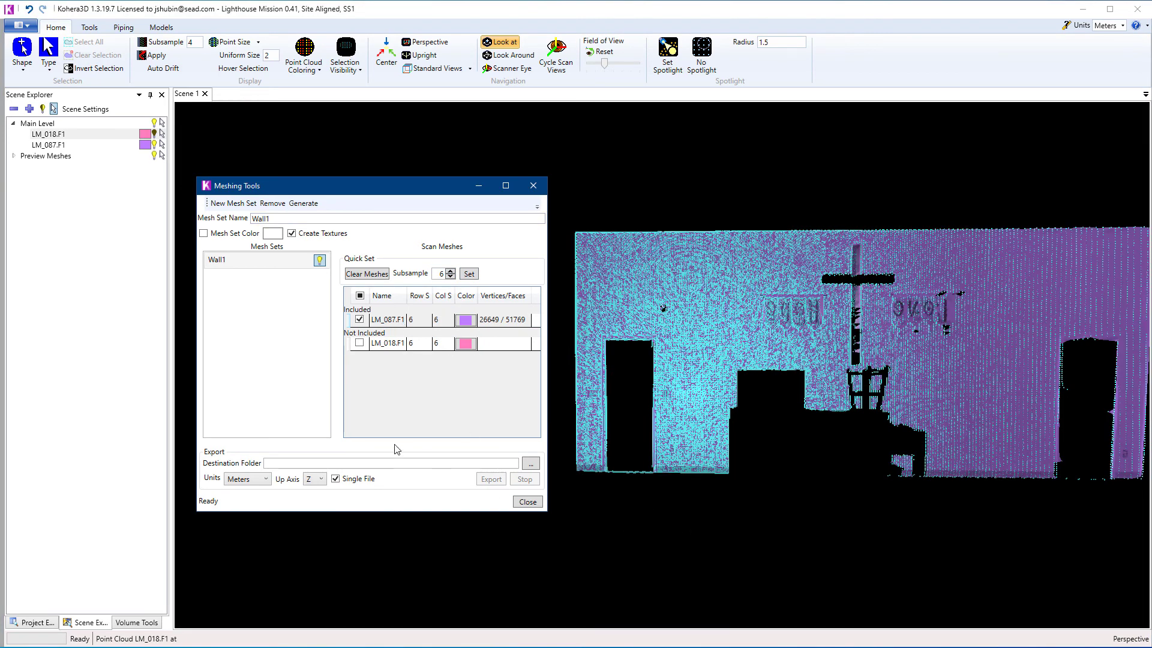
left_click(528, 504)
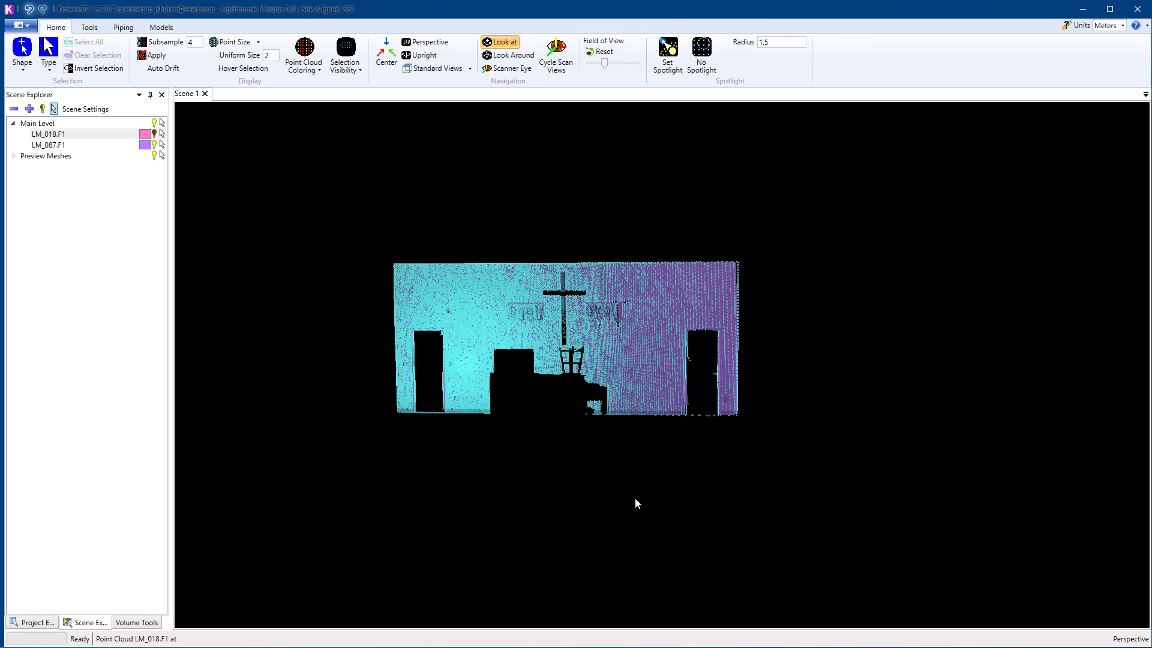
Switch to box selection and clear the current selection of wall points.
left_click(26, 69)
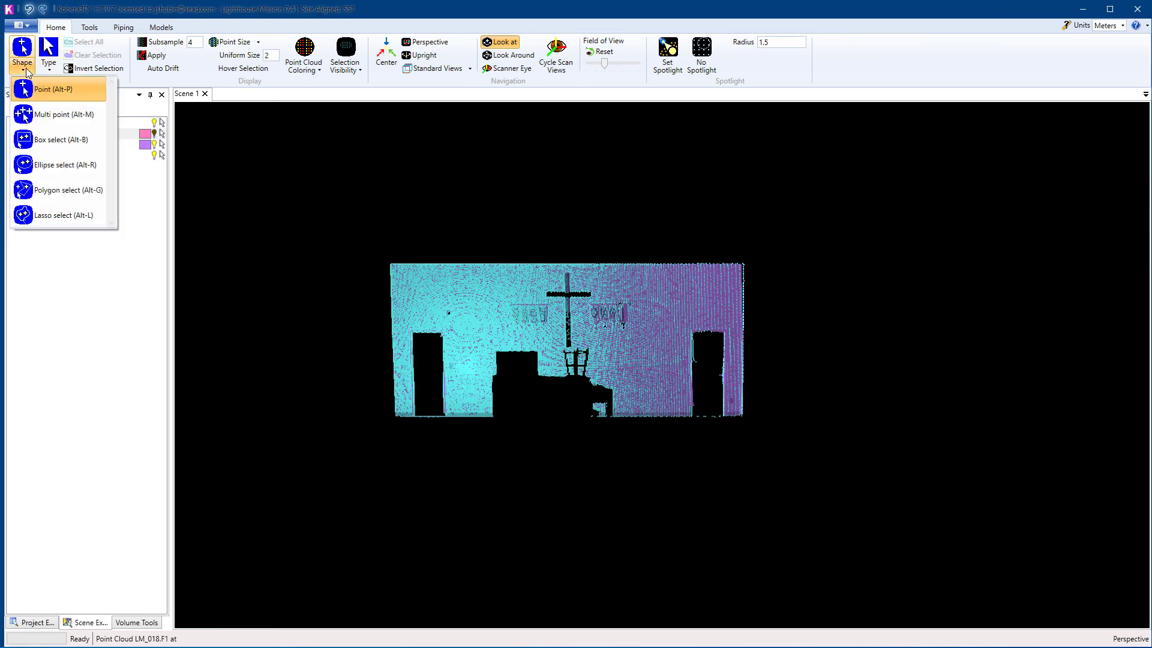
left_click(42, 140)
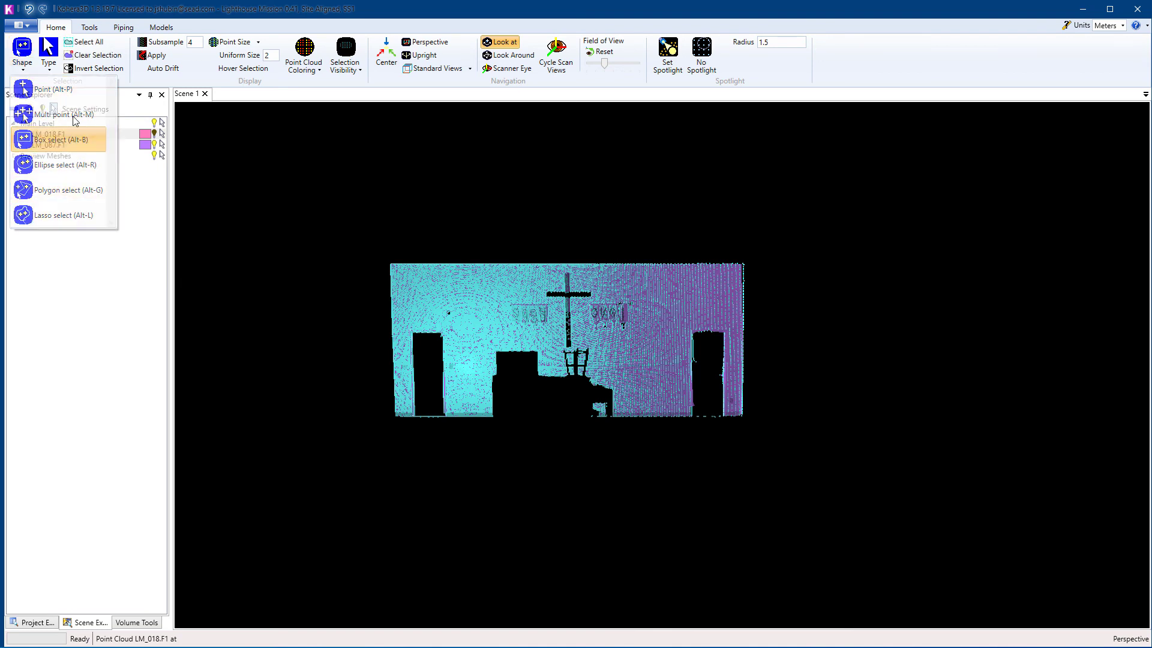
left_click(94, 58)
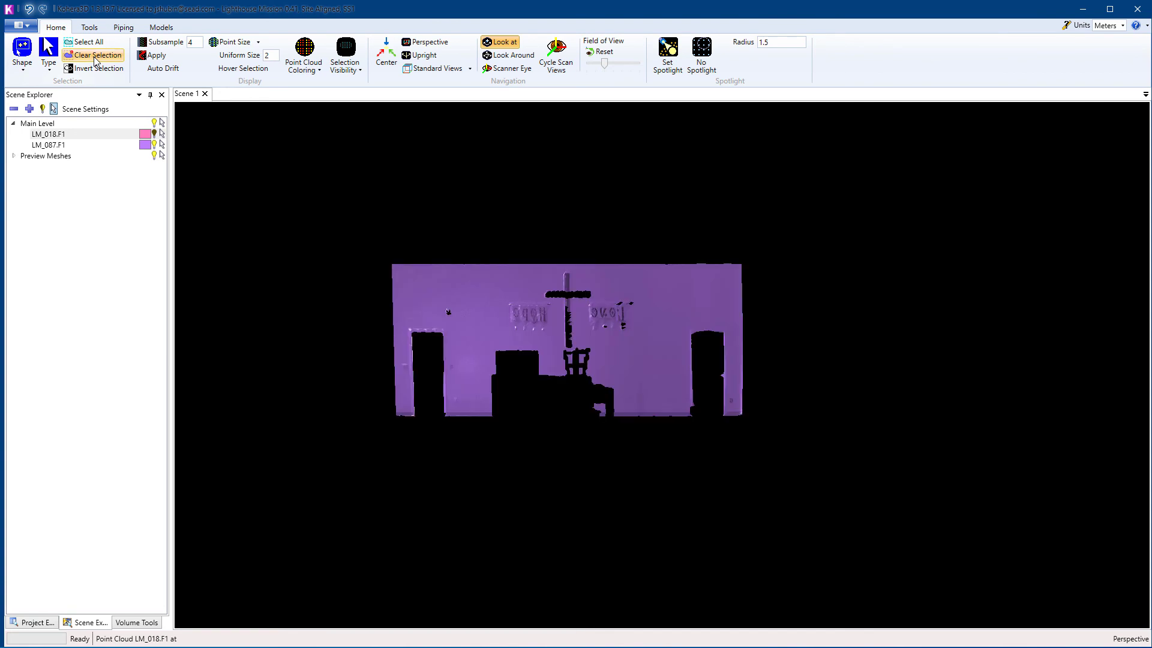
scroll(371, 278, "up", 5)
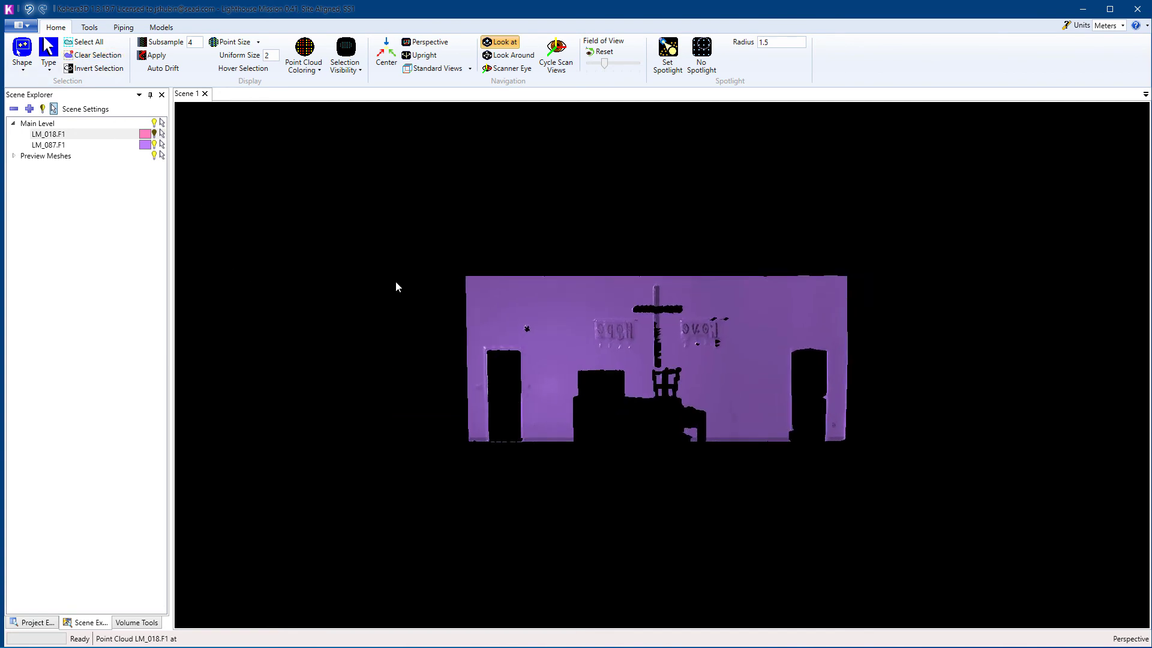
Change the selection visibility to show all scan points and bring the adjacent wall with the doorways into view.
left_click(360, 71)
left_click(354, 89)
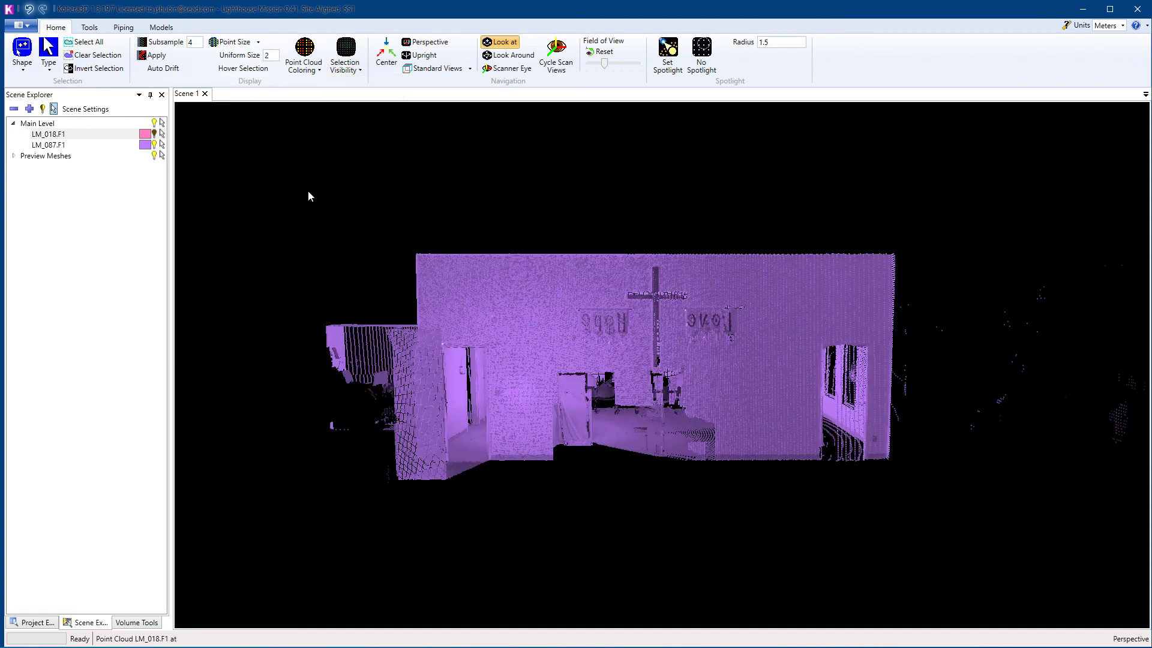
left_click_drag(424, 358, 770, 369)
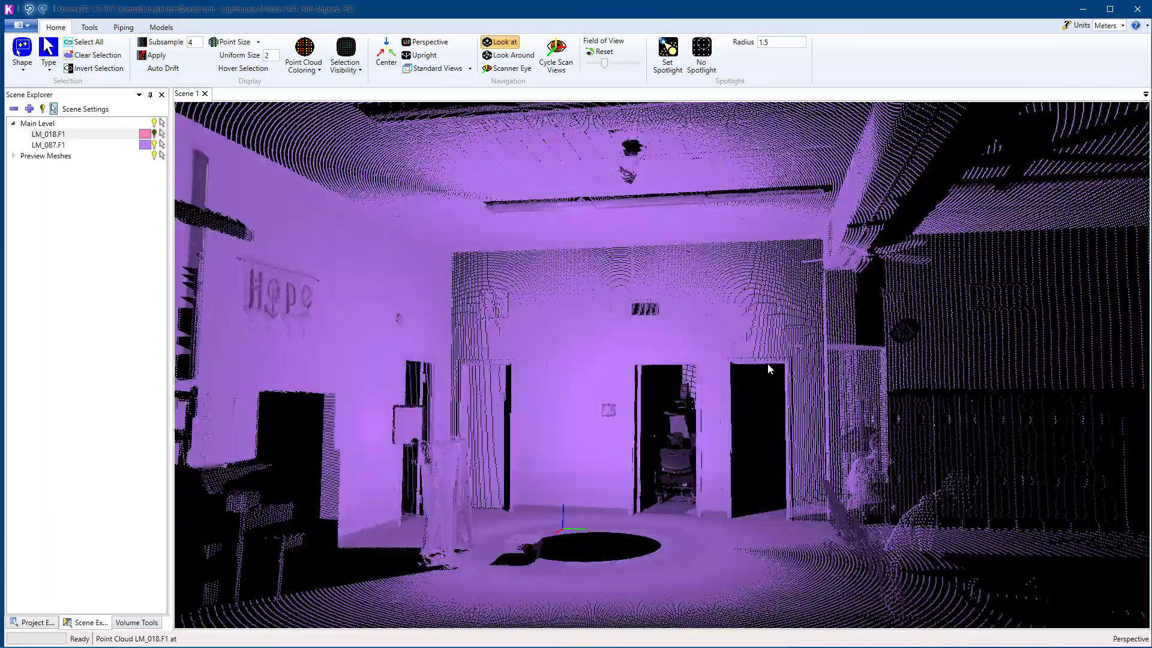
left_click(154, 133)
left_click(154, 144)
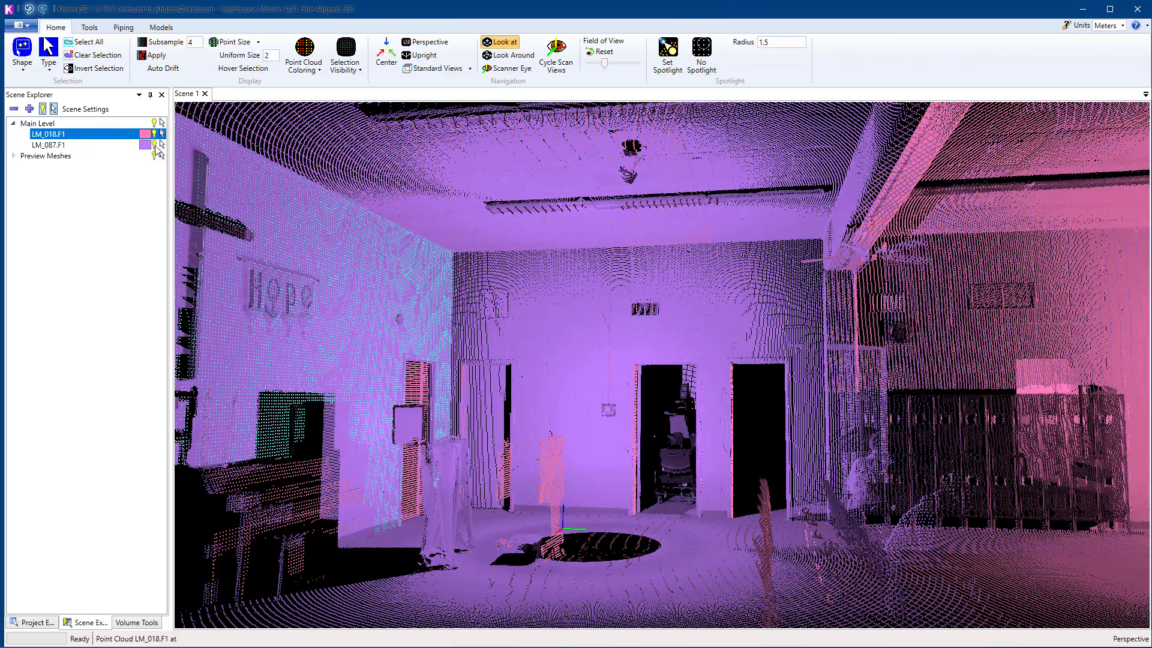
left_click(154, 145)
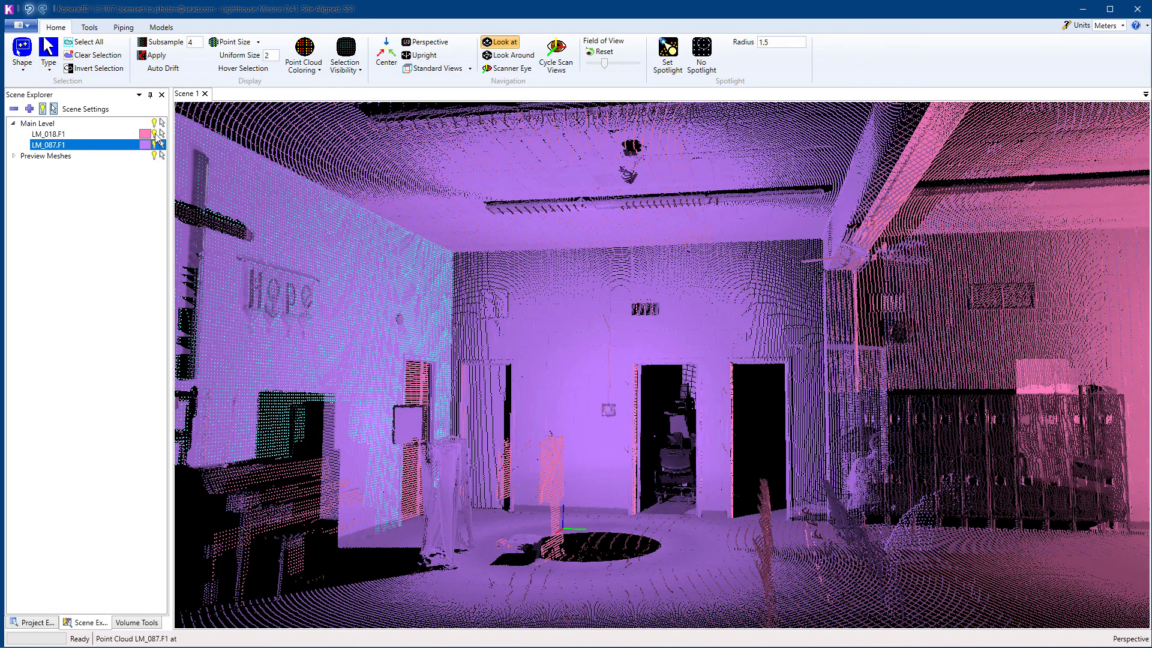
left_click(155, 133)
Pick a single point on the wall with the doorways and set it as the volume filter's plane point.
scroll(575, 441, "up", 5)
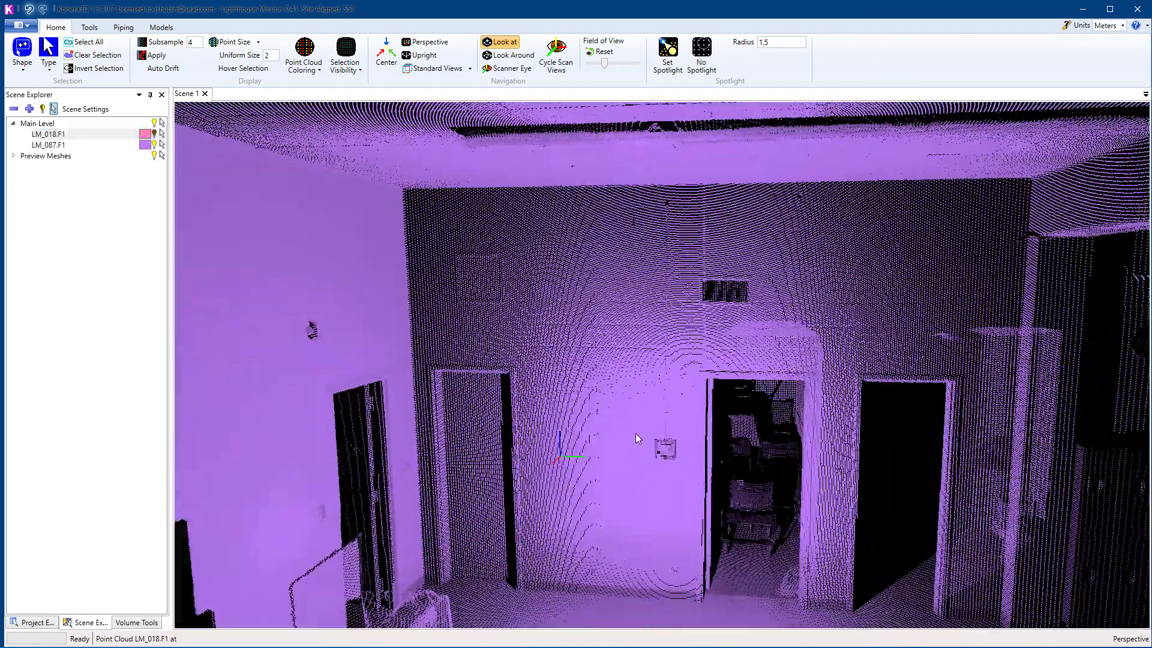
left_click_drag(636, 433, 577, 436)
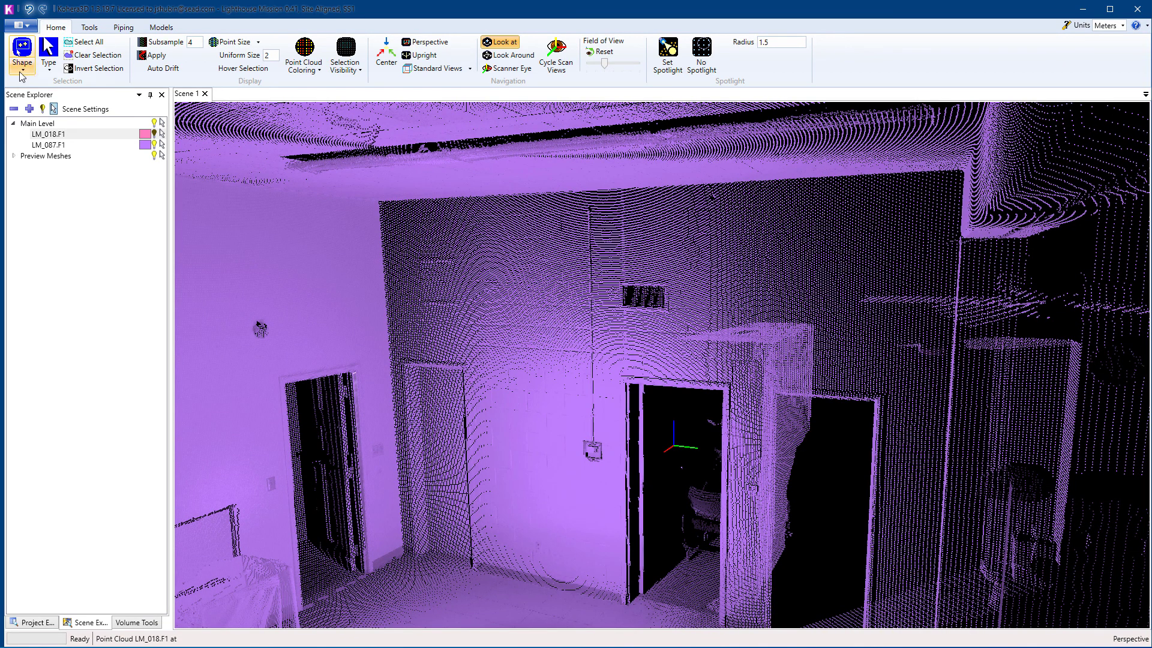
left_click(22, 53)
left_click(36, 92)
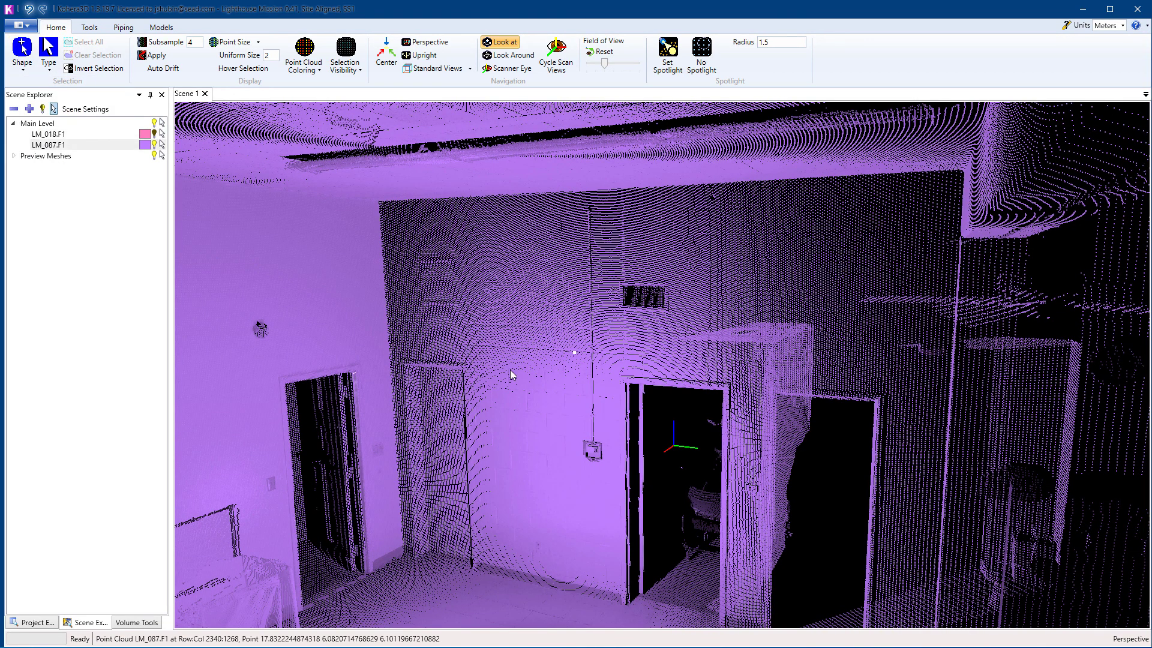
left_click(146, 624)
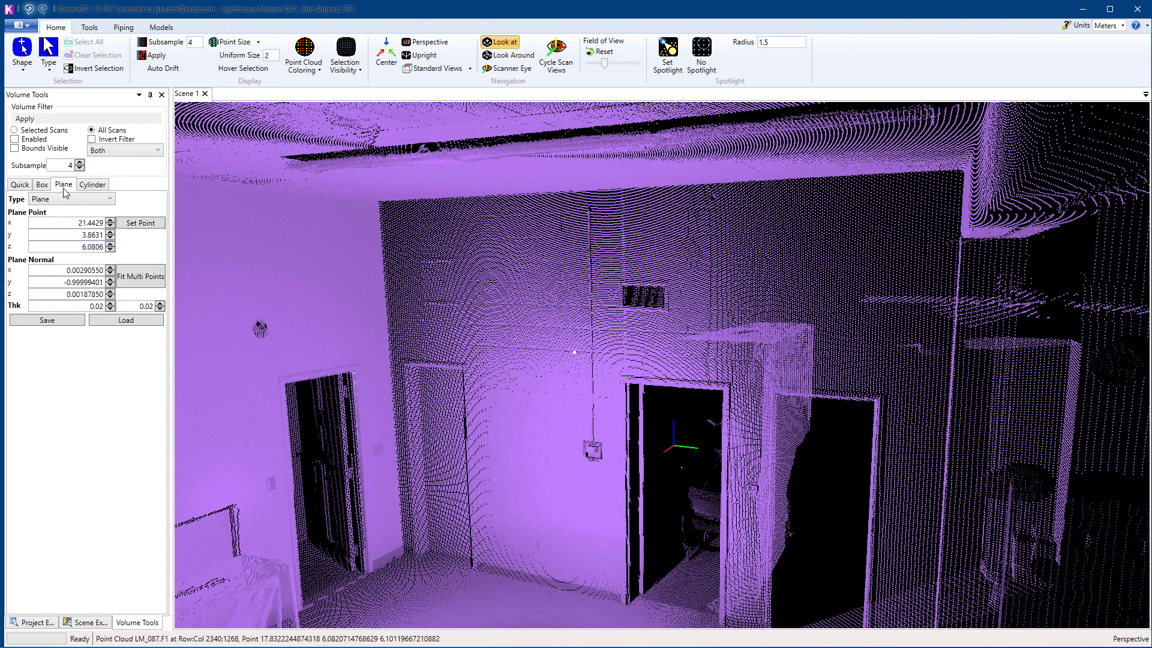
left_click(144, 224)
Enable the volume filter and set the plane normal to x 1, y 0, z 0.
left_click(14, 139)
left_click_drag(490, 387, 274, 340)
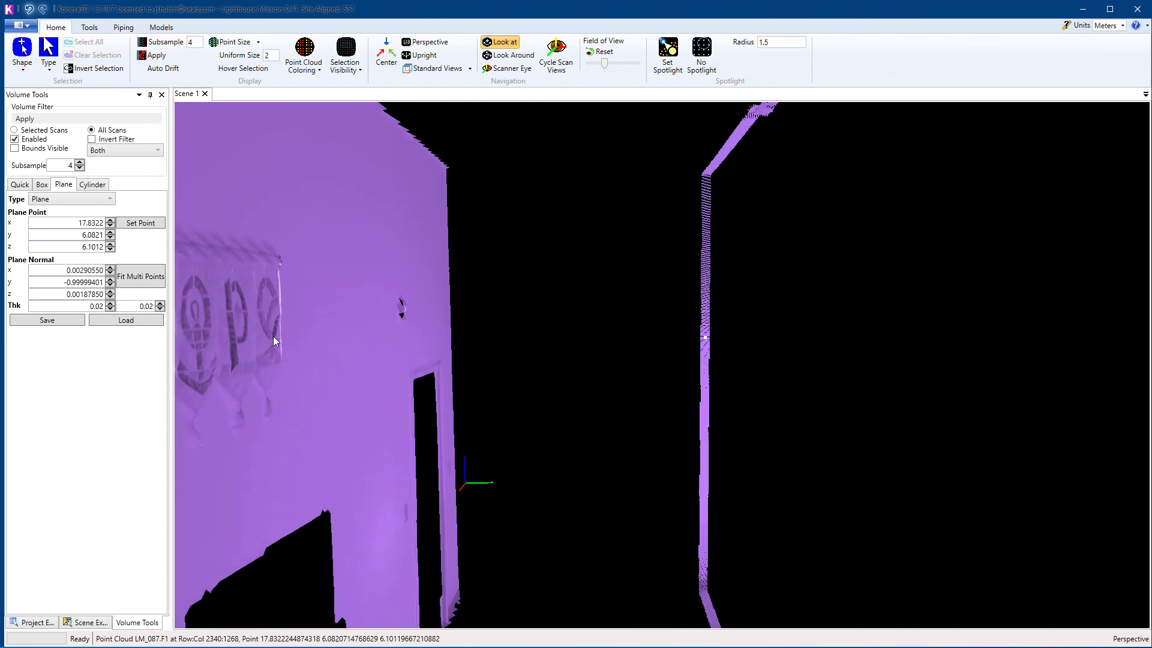
double_click(94, 273)
type("1")
key("Tab")
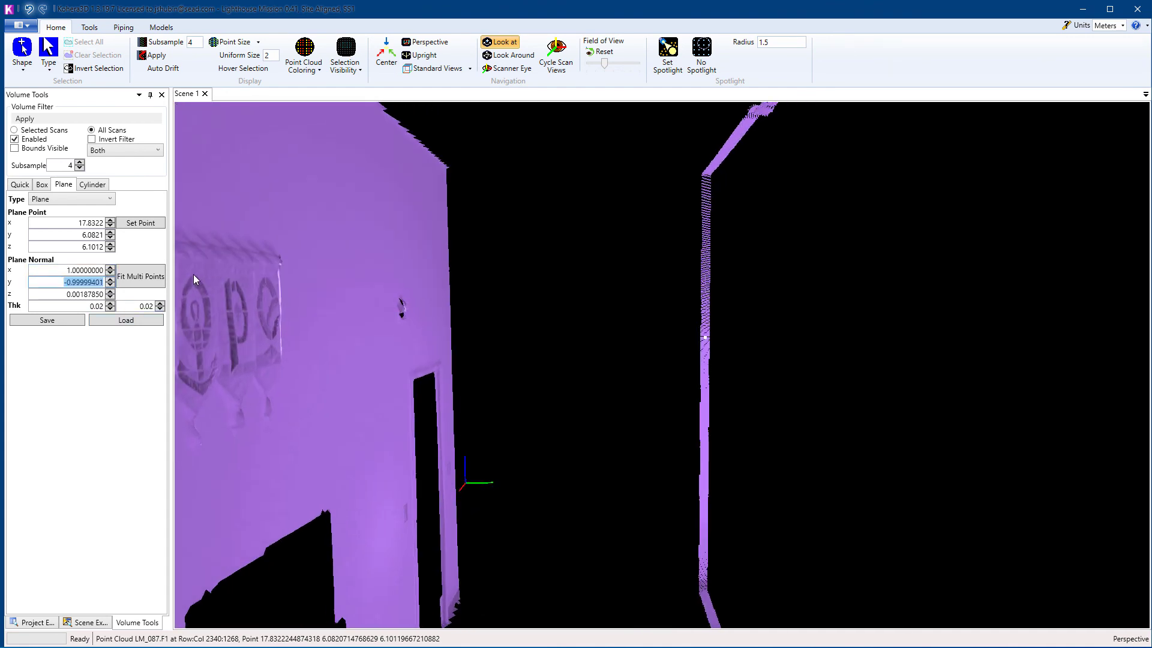
type("0")
key("Tab")
type("0")
key("Tab")
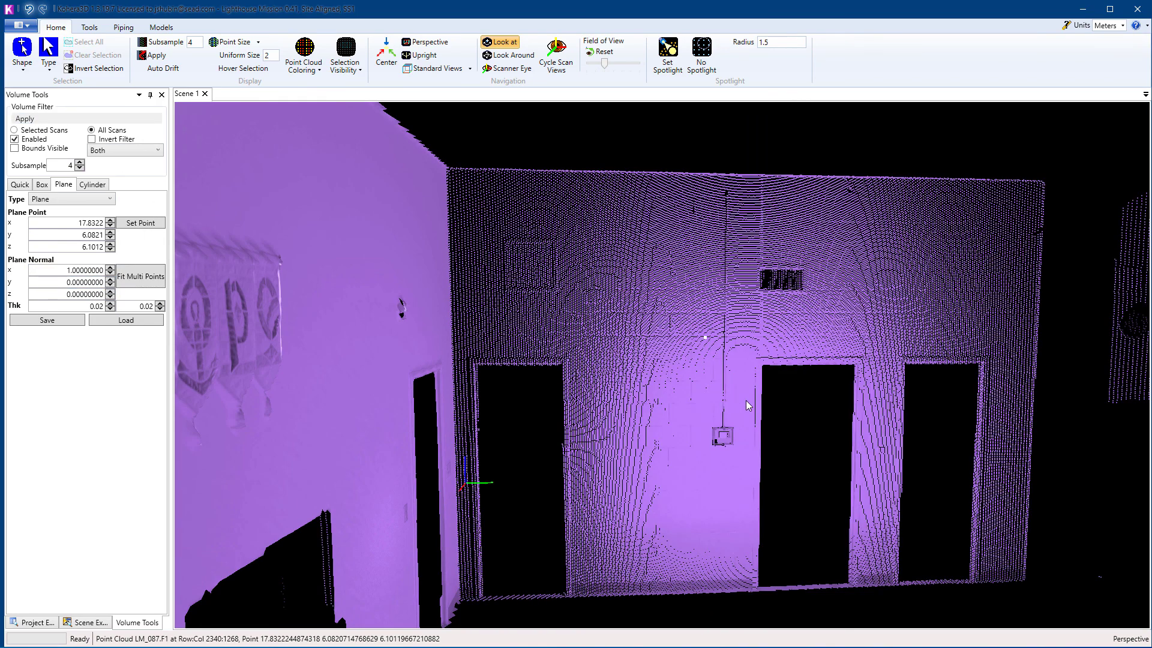
left_click_drag(748, 405, 723, 414)
scroll(724, 413, "down", 3)
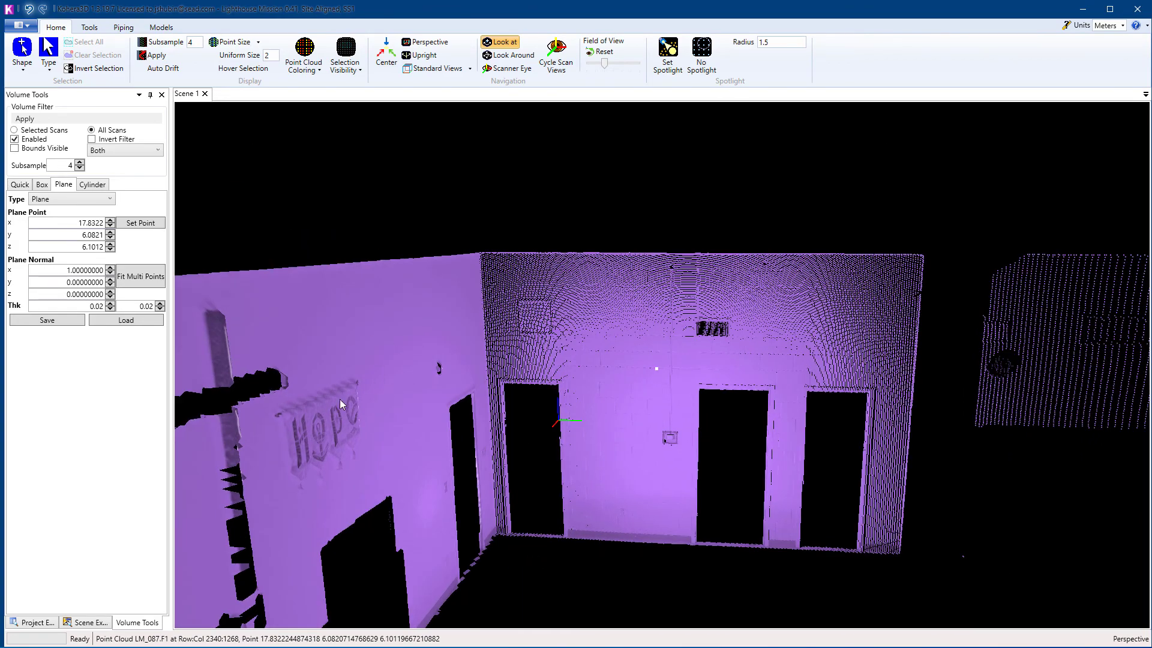
Hide the Preview Meshes group to leave only the filtered wall points in the scene.
left_click(96, 621)
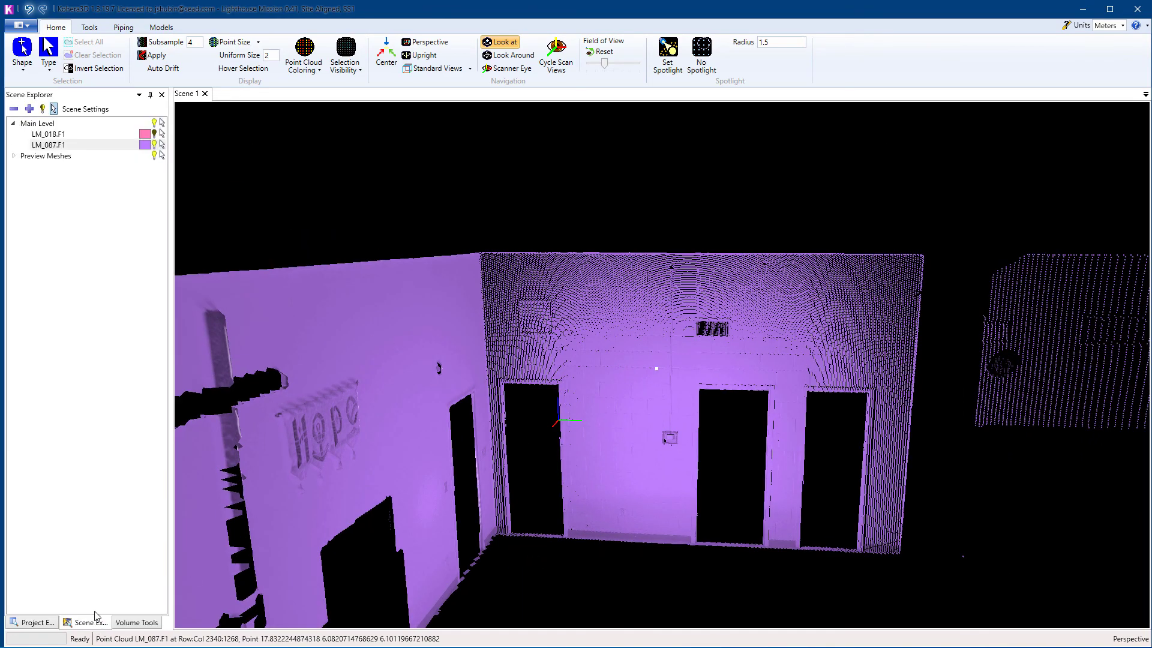
left_click(154, 155)
left_click_drag(674, 401, 418, 453)
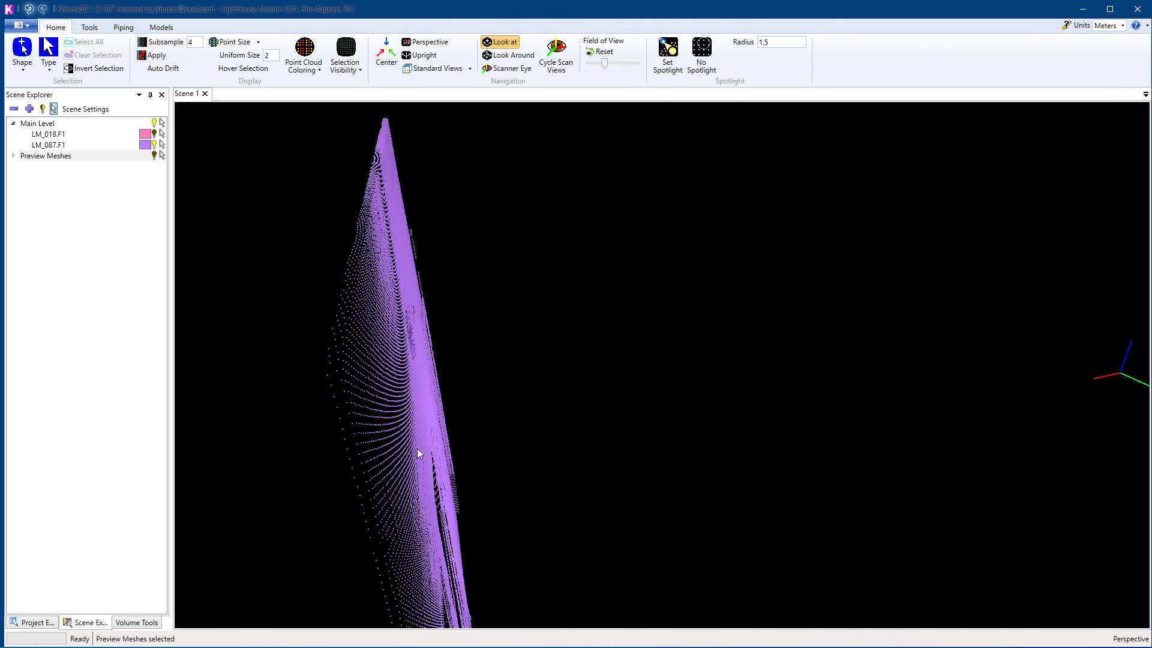
Set the plane point to a newly picked point on the wall and apply the filter with both thicknesses at 0.01.
left_click(400, 295)
left_click(406, 300)
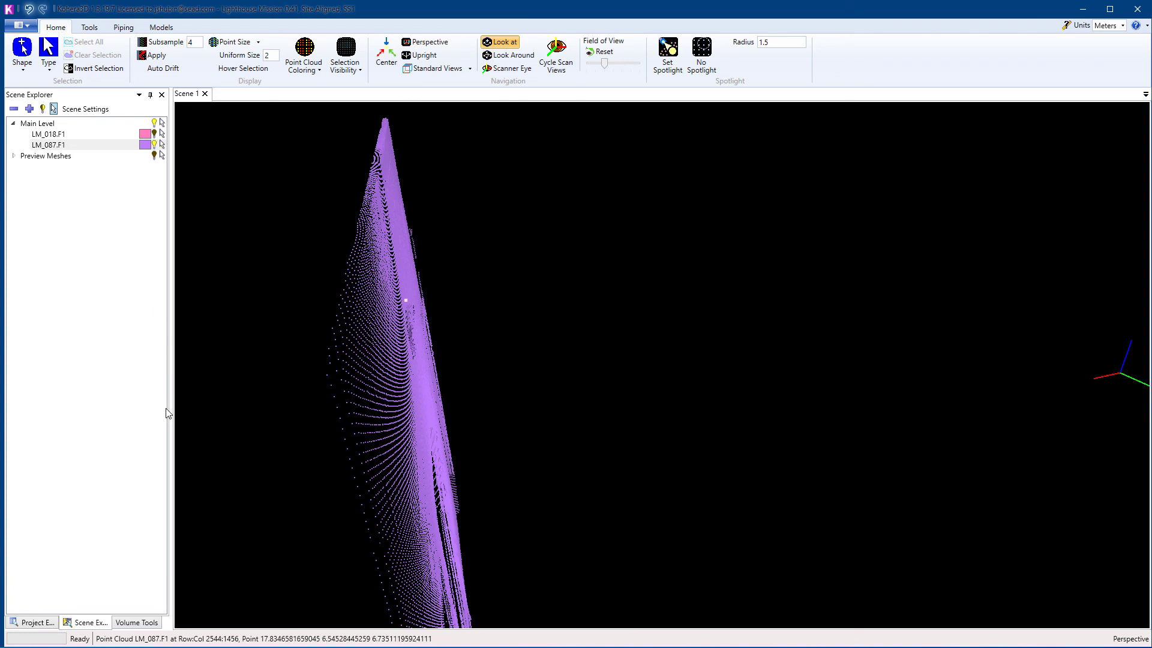
left_click(137, 623)
left_click(140, 223)
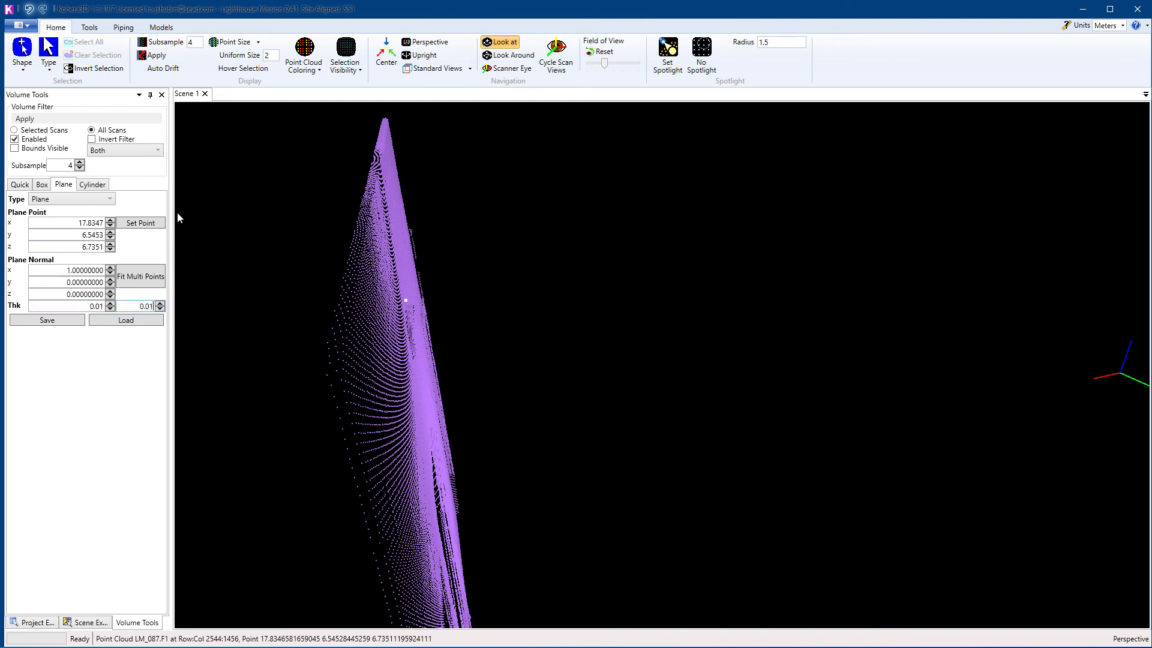
left_click(13, 119)
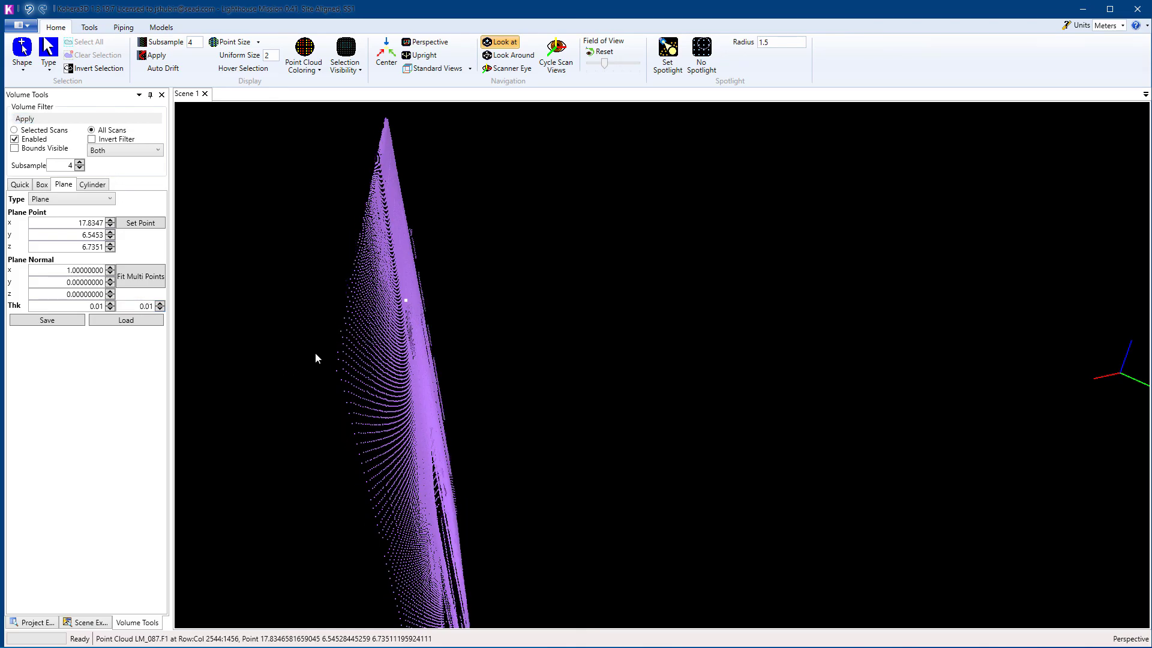
Box-select all points of the filtered wall with the doorways, excluding the stray points on either side.
left_click_drag(315, 353, 562, 292)
scroll(546, 293, "down", 5)
middle_click_drag(528, 292, 497, 281)
scroll(505, 285, "up", 3)
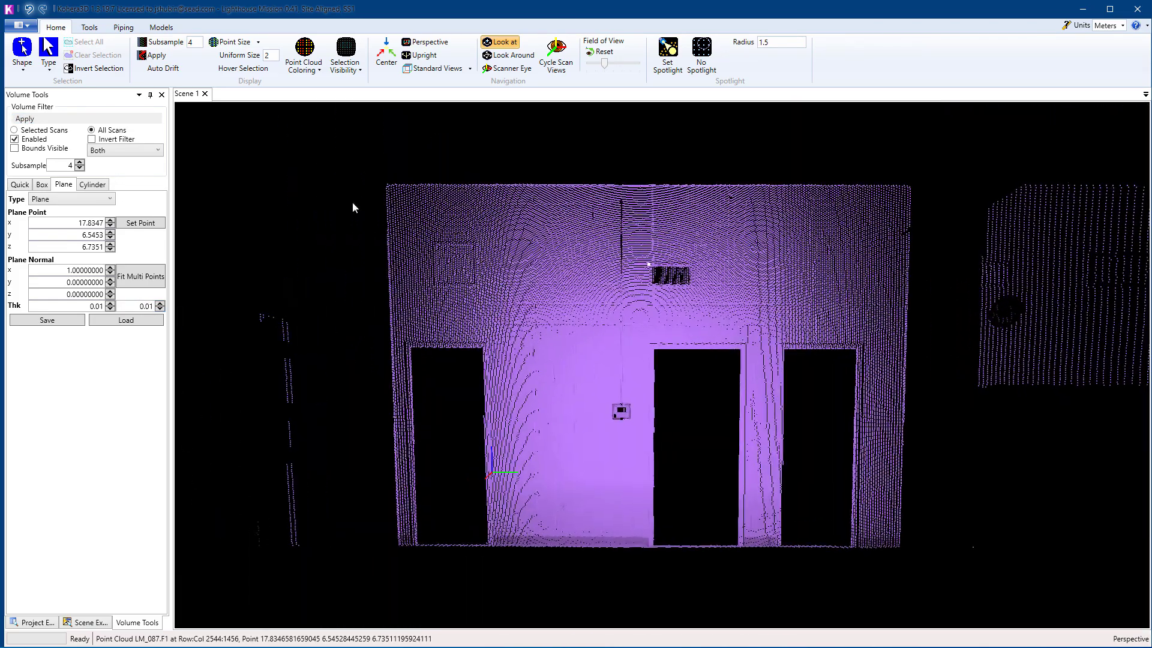
left_click(23, 66)
left_click(51, 140)
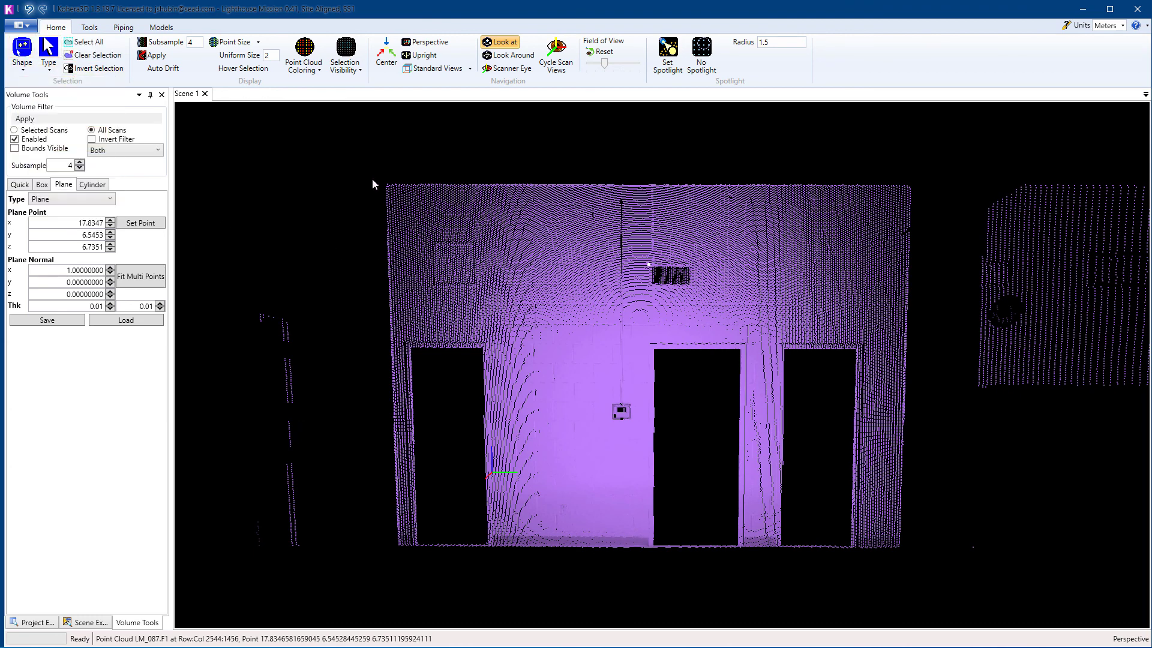
left_click_drag(373, 184, 916, 564)
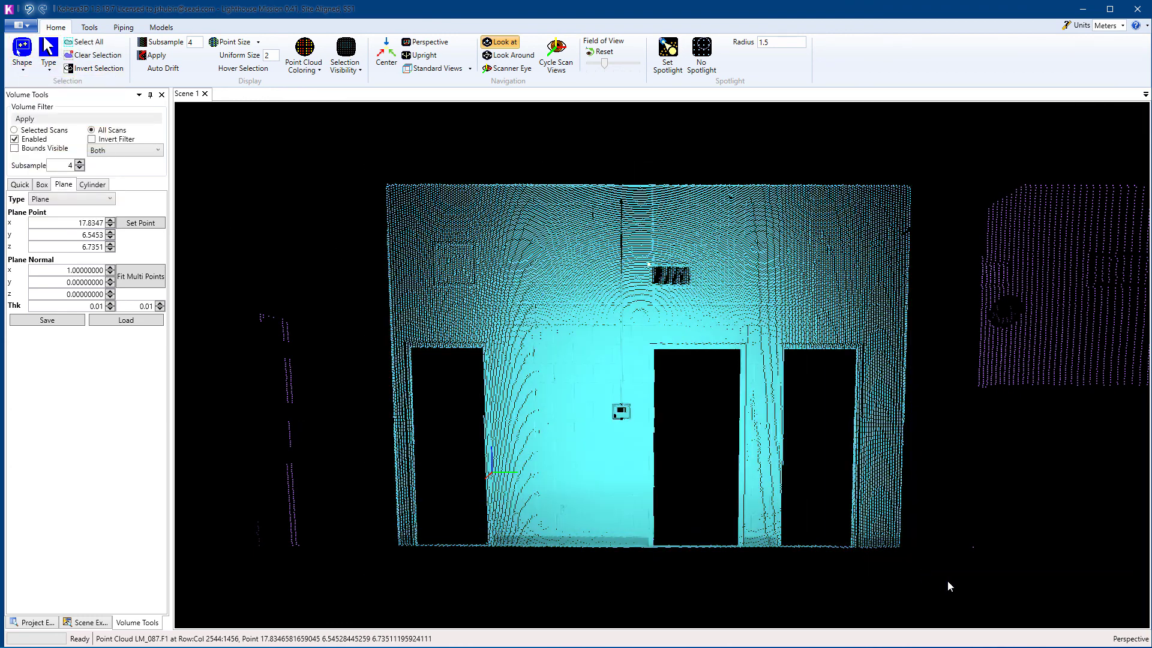
middle_click_drag(822, 460, 804, 438)
scroll(769, 441, "down", 3)
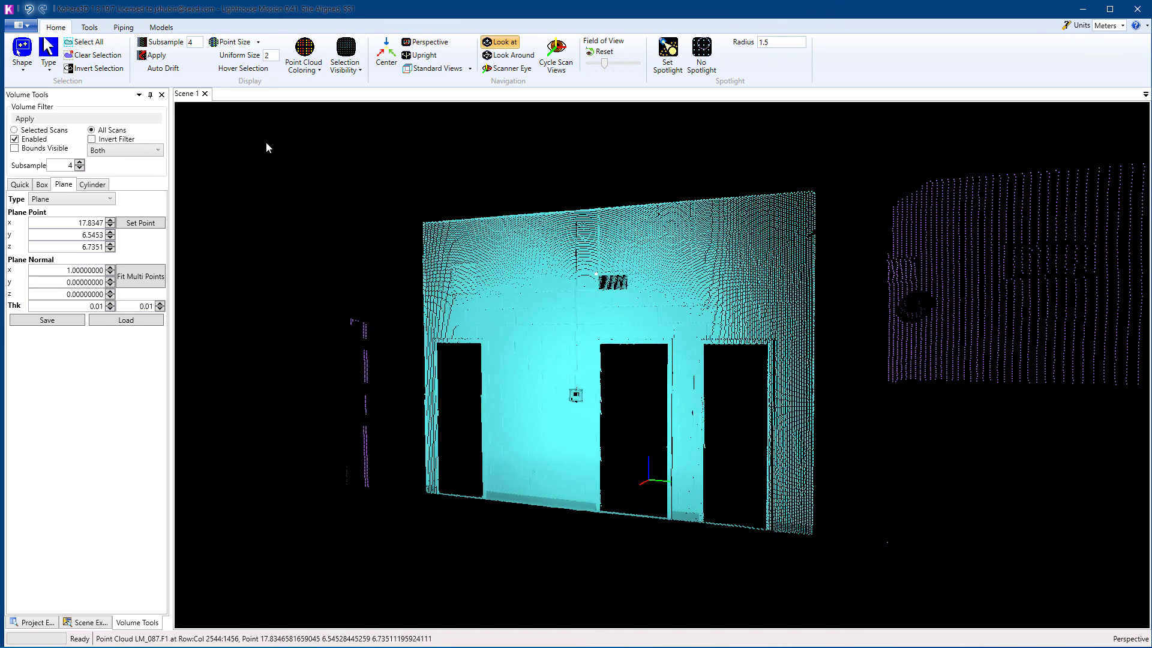
Create a new mesh set in the Meshing Tools and name it Wall2.
left_click(162, 27)
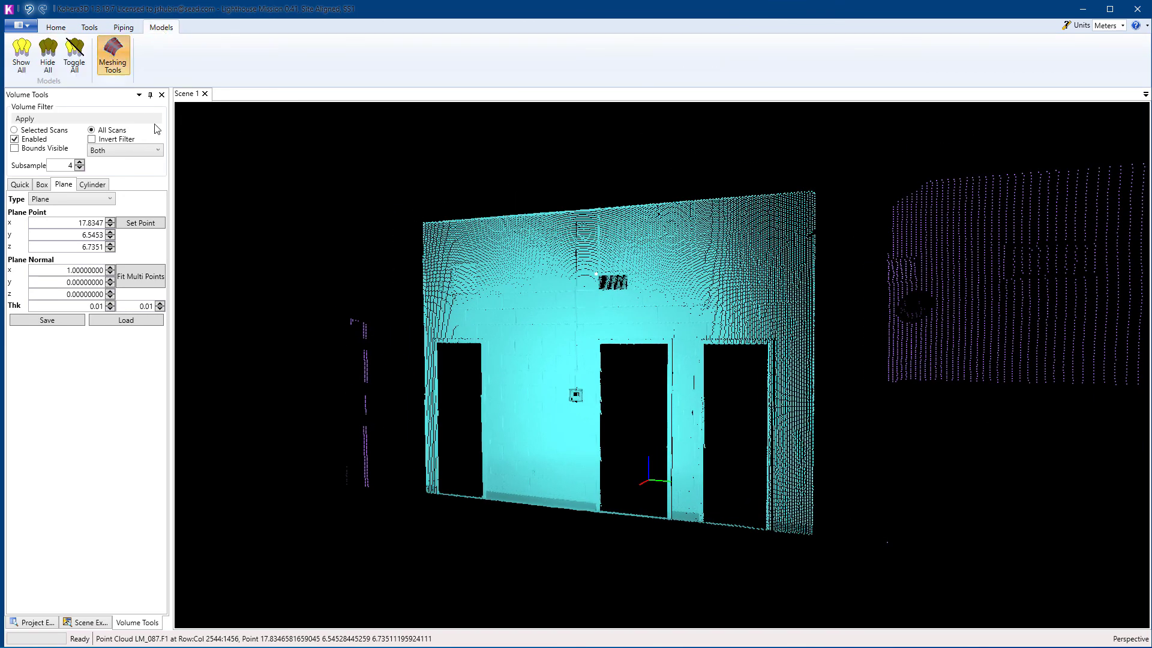
left_click(112, 54)
left_click(234, 203)
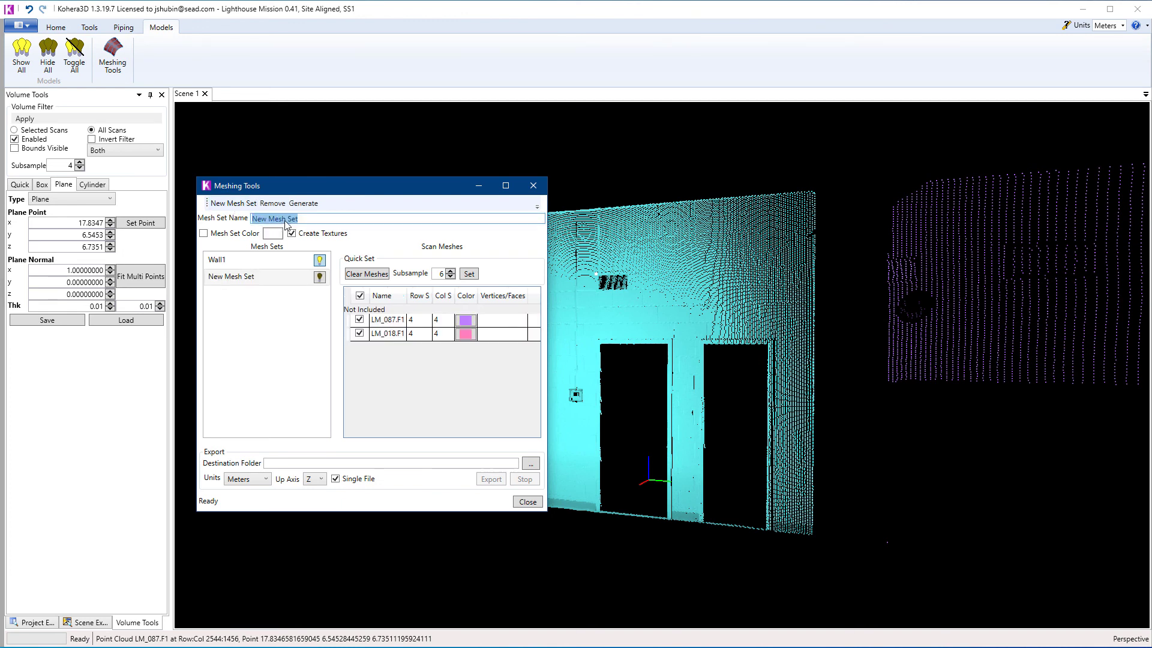
type("Wall2")
Exclude the hidden LM_018.F1 scan from Wall2 and generate the LM_087.F1 mesh with a subsample of 4.
left_click(89, 623)
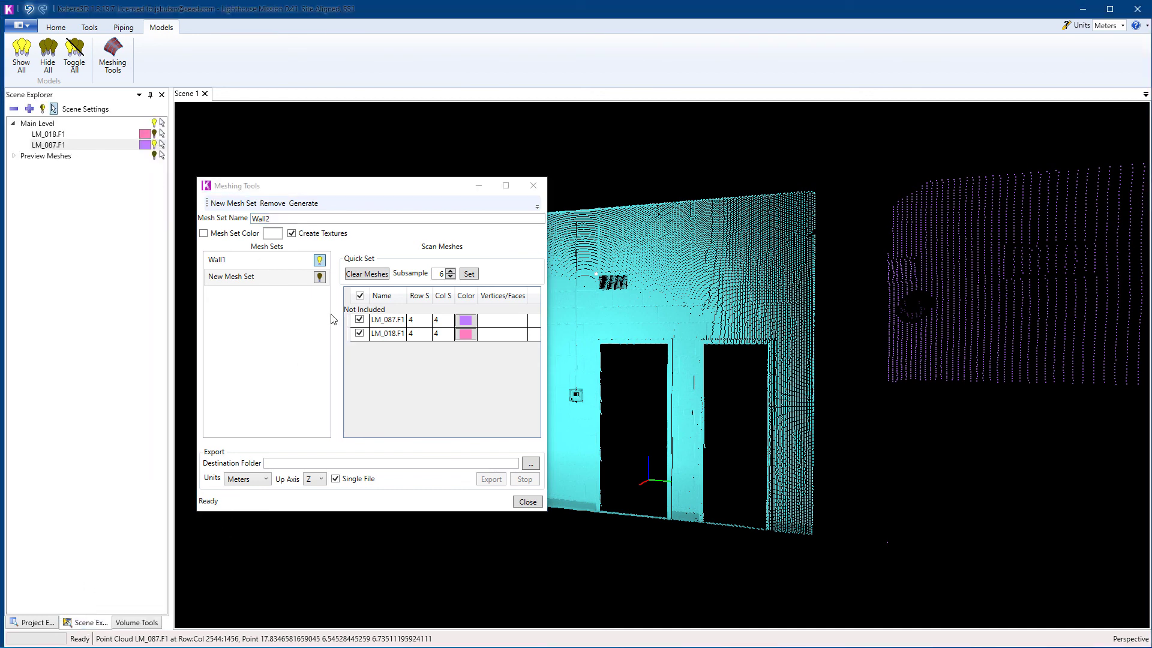
left_click(359, 335)
left_click(359, 335)
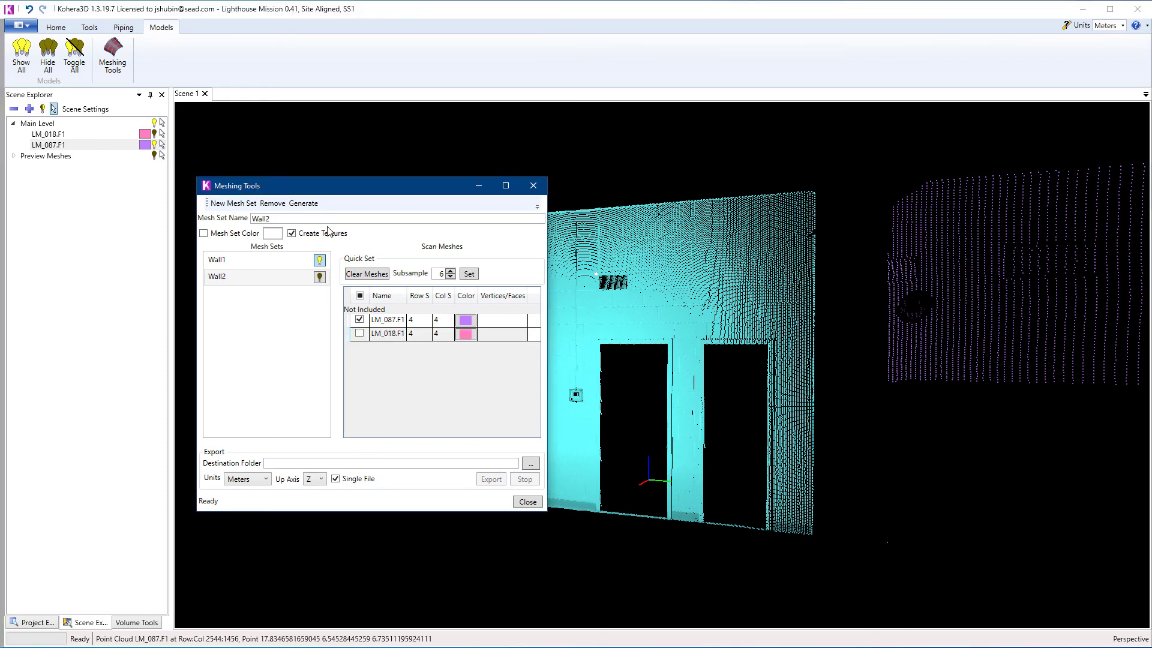
left_click(304, 204)
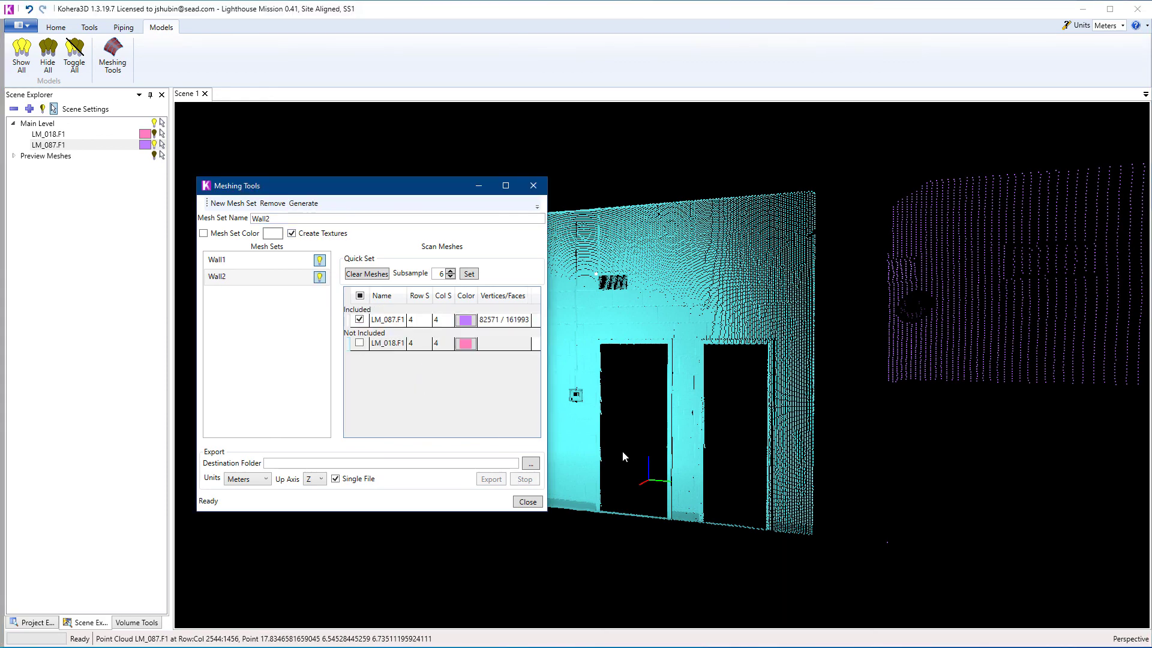
scroll(622, 456, "up", 8)
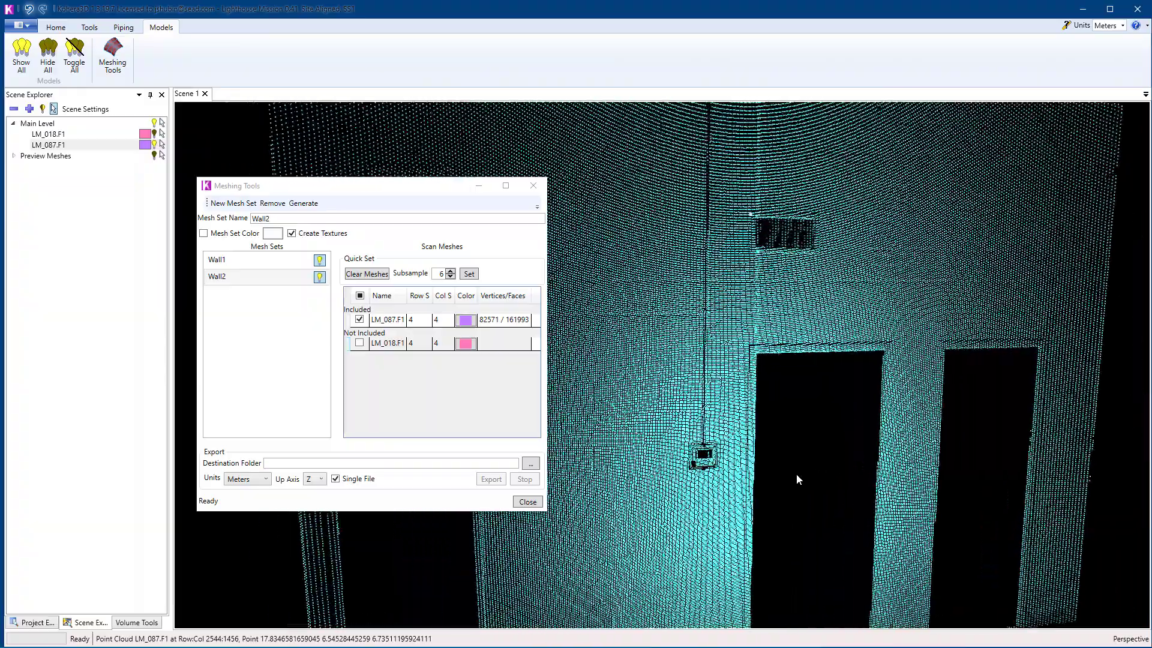
Show the preview meshes, hide the Main Level point cloud, and examine the surface detail of both walls.
scroll(796, 474, "up", 5)
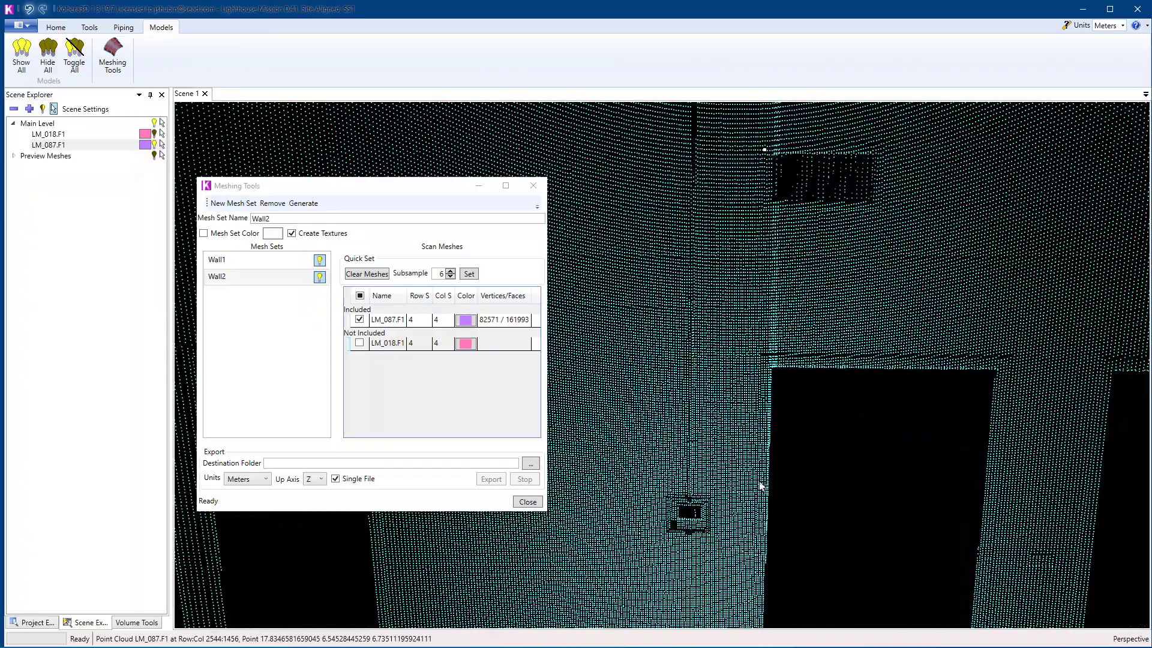
left_click(154, 156)
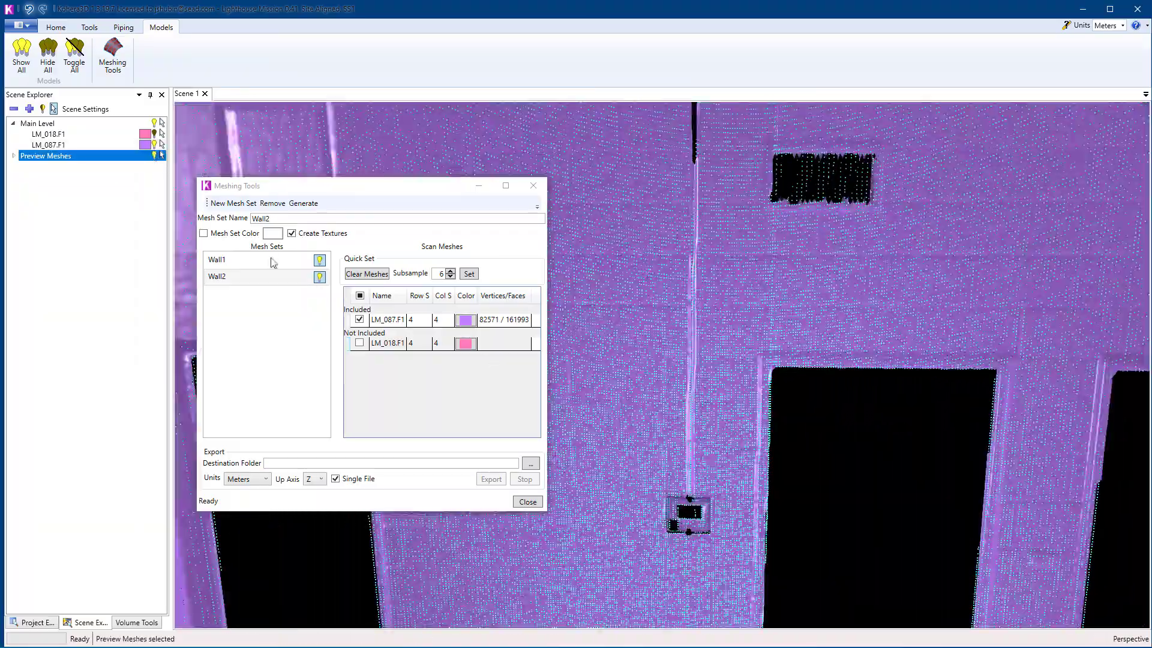
scroll(791, 427, "down", 5)
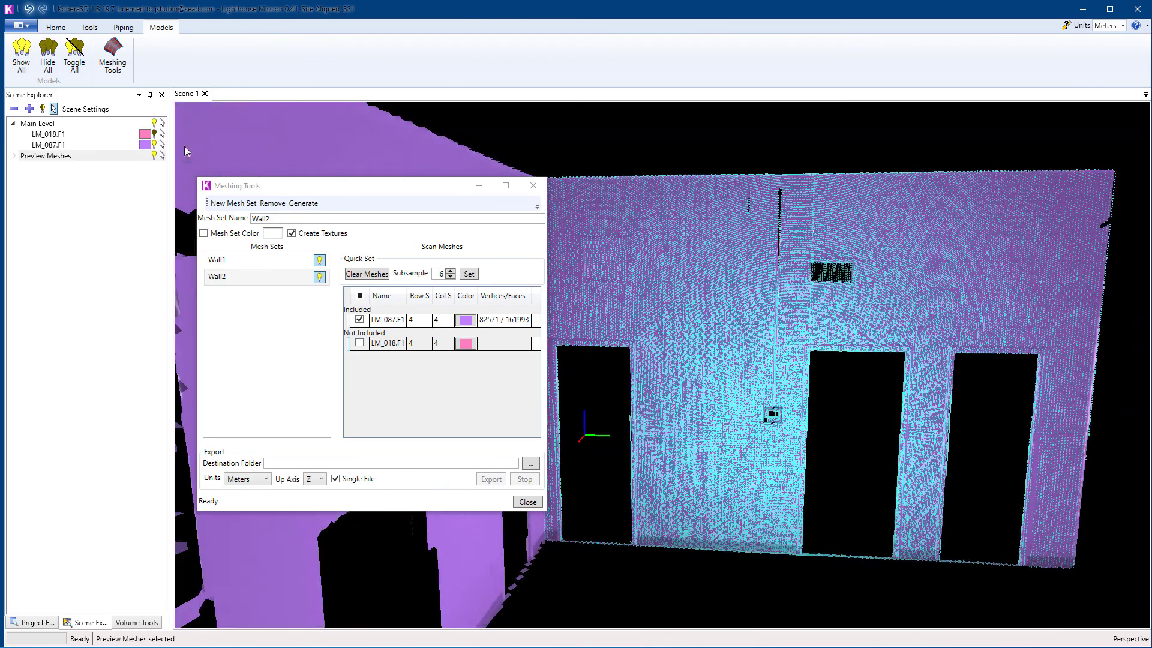
left_click(155, 123)
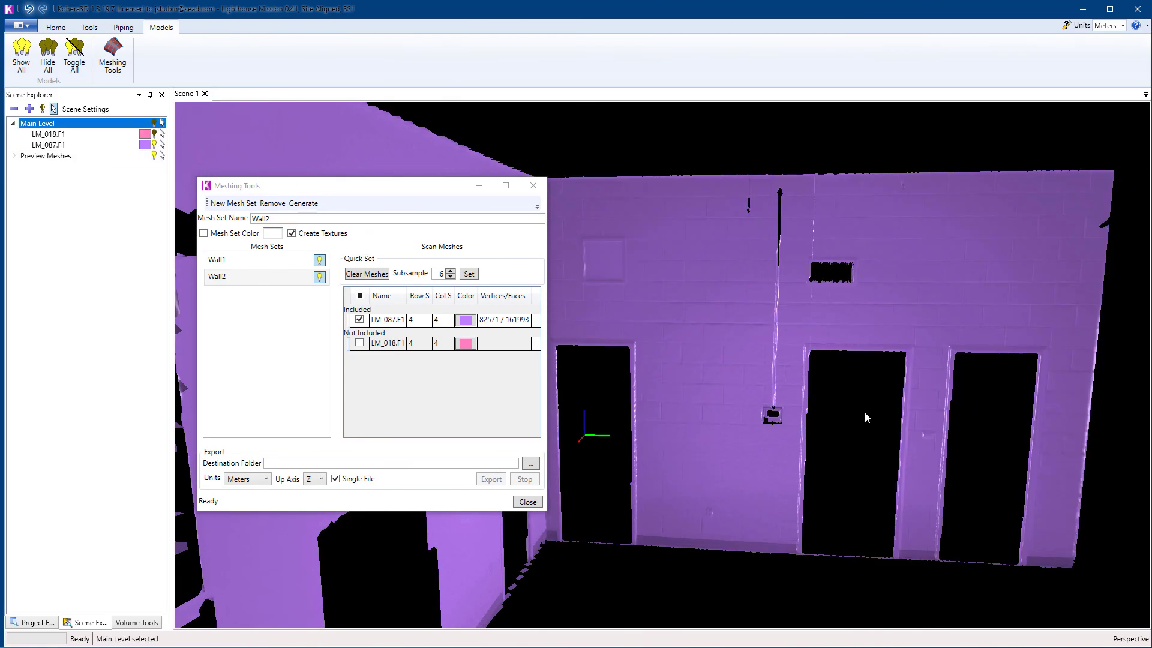
scroll(840, 414, "down", 3)
mouse_move(831, 414)
middle_mouse_down()
mouse_move(812, 405)
mouse_move(883, 395)
mouse_move(581, 517)
mouse_move(865, 554)
mouse_move(746, 347)
mouse_move(766, 351)
mouse_move(843, 430)
mouse_move(869, 427)
mouse_move(700, 417)
mouse_move(829, 408)
middle_mouse_up()
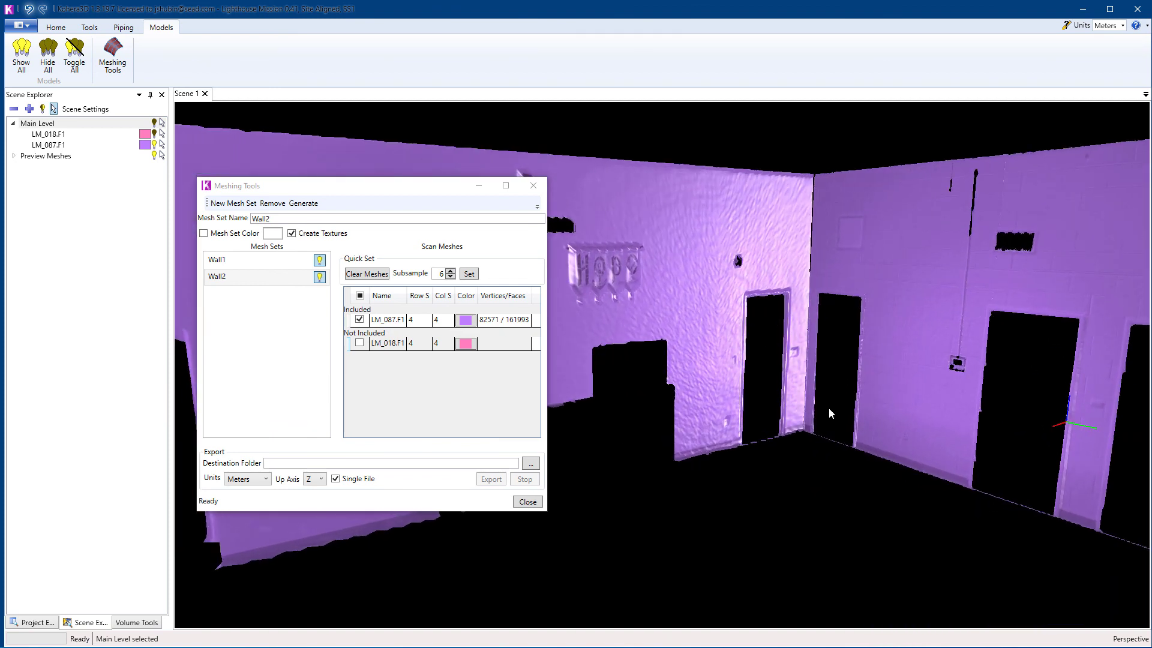
Review the scan mesh settings of Wall1 and Wall2 and view the two wall meshes together.
left_click(228, 261)
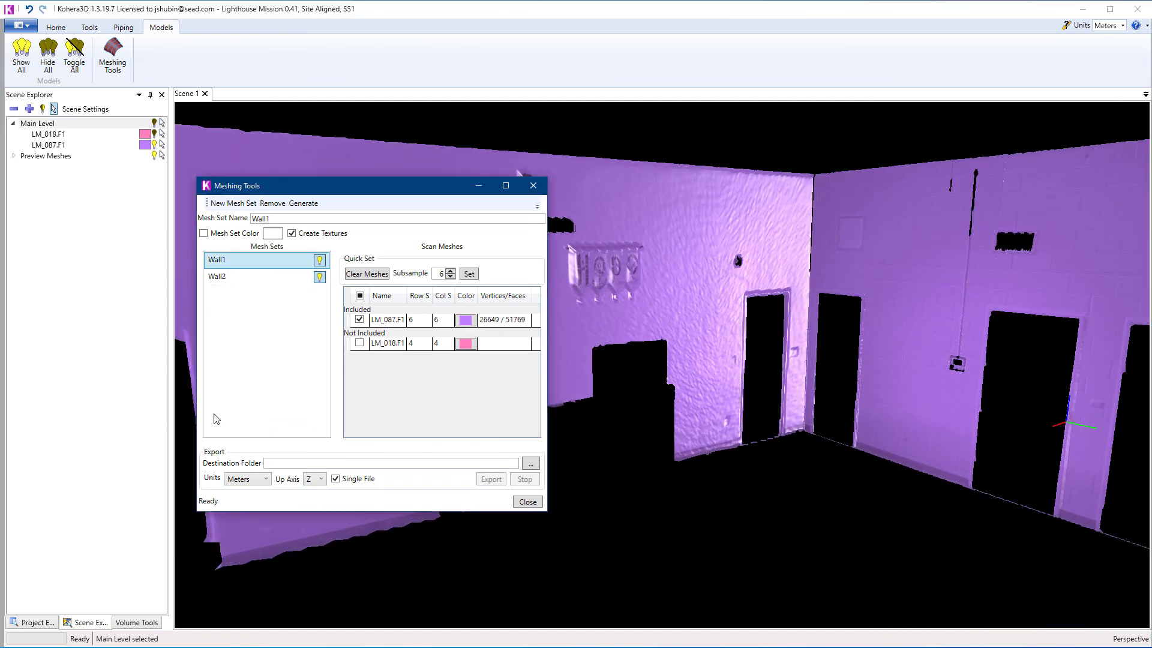
left_click(225, 278)
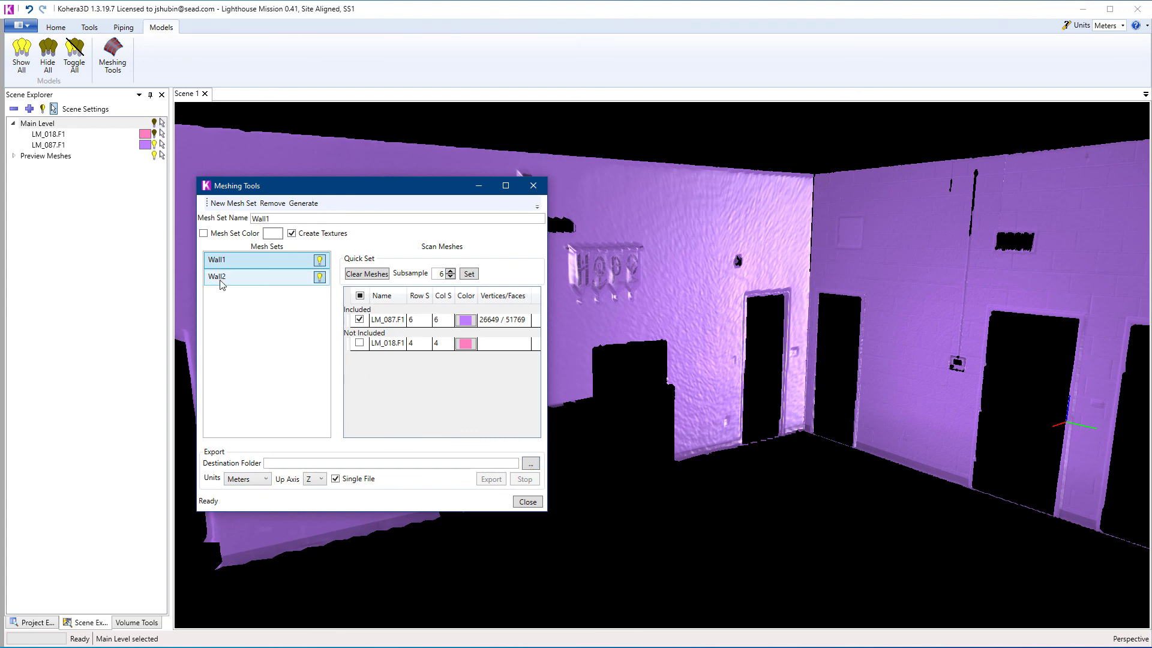
scroll(798, 519, "down", 3)
middle_click_drag(798, 520, 596, 512)
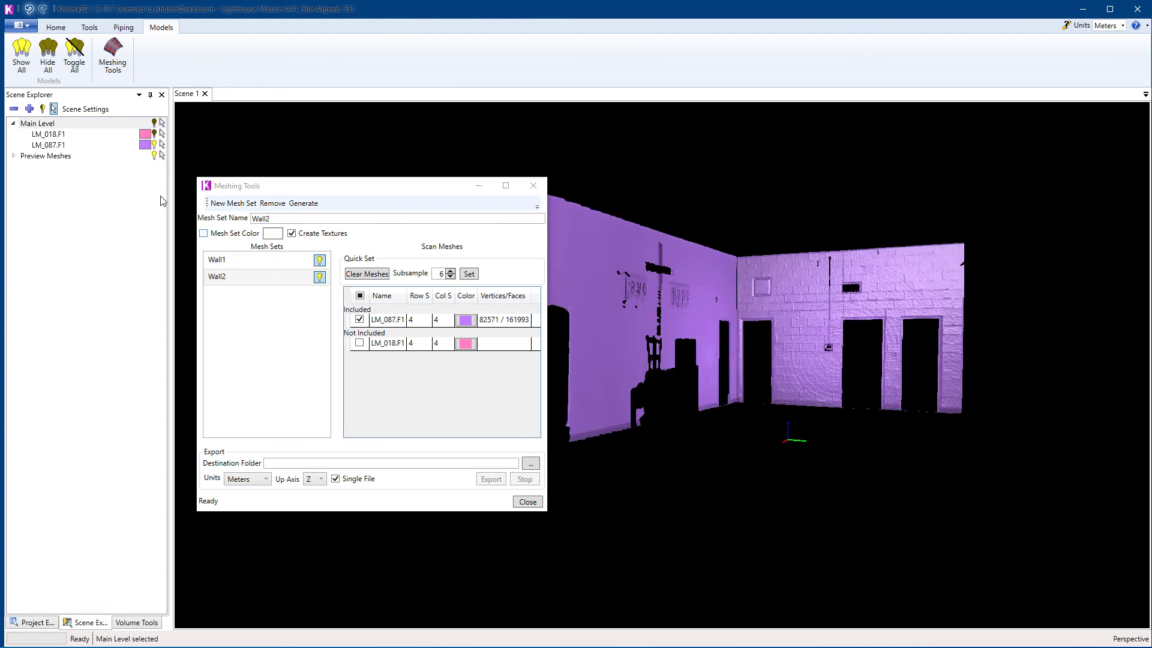
Hide the preview meshes, close the Meshing Tools, and show the Main Level point cloud again.
left_click(155, 156)
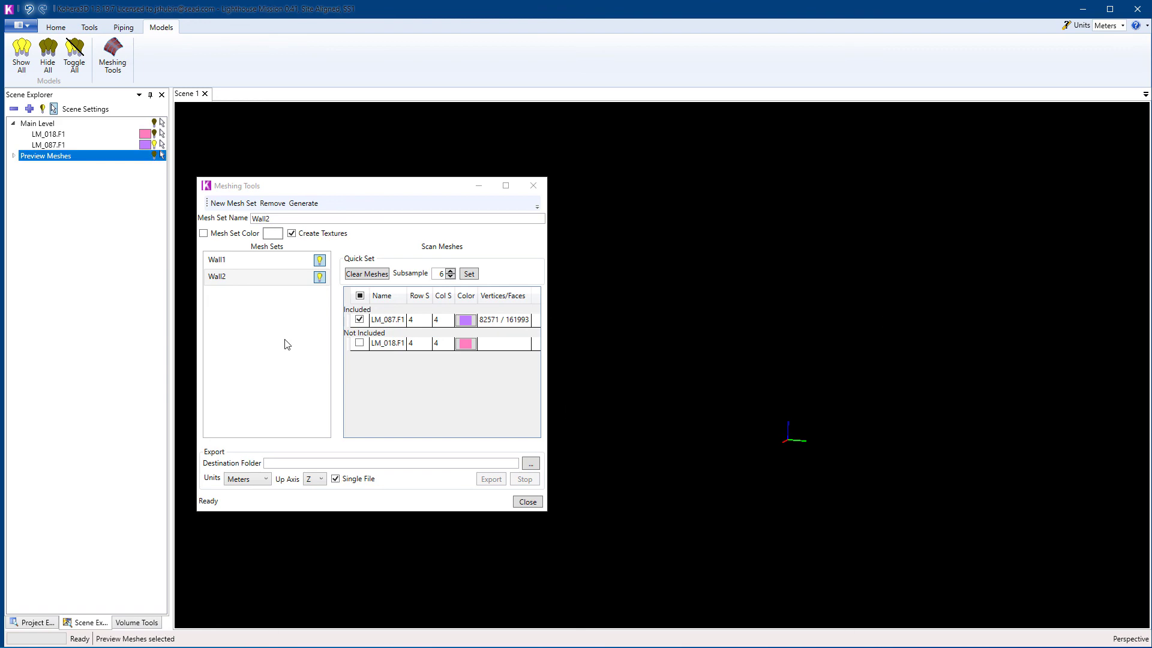
left_click(527, 502)
left_click(154, 123)
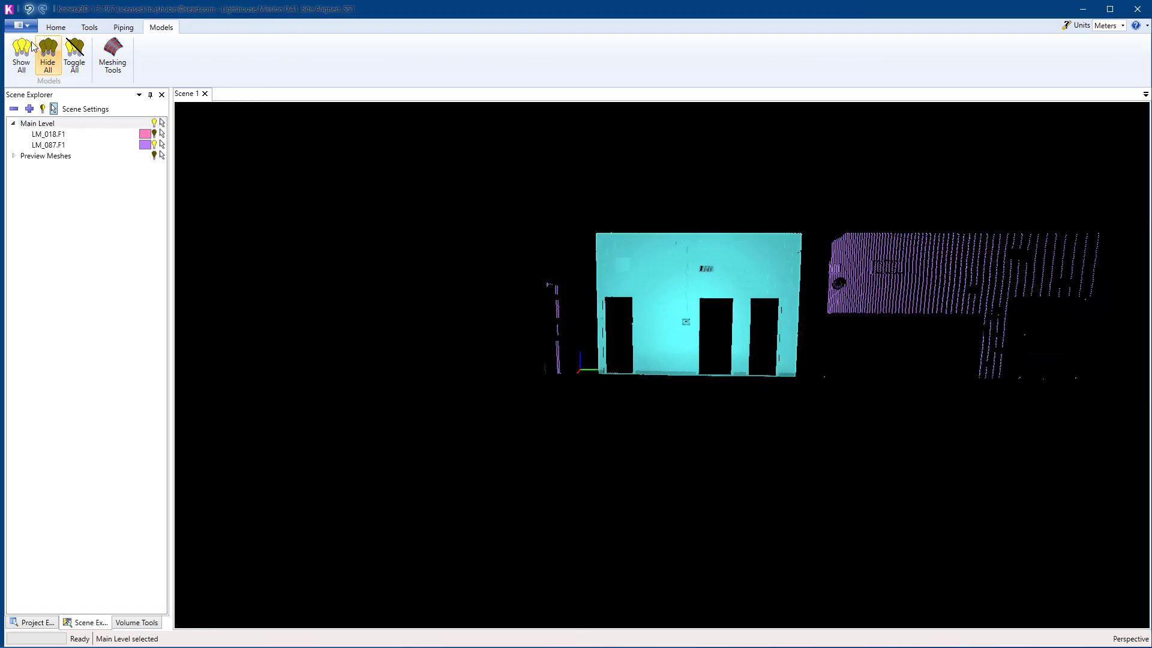
Clear the wall point selection and disable the volume filter to restore the full LM_087.F1 scan.
left_click(56, 26)
left_click(23, 70)
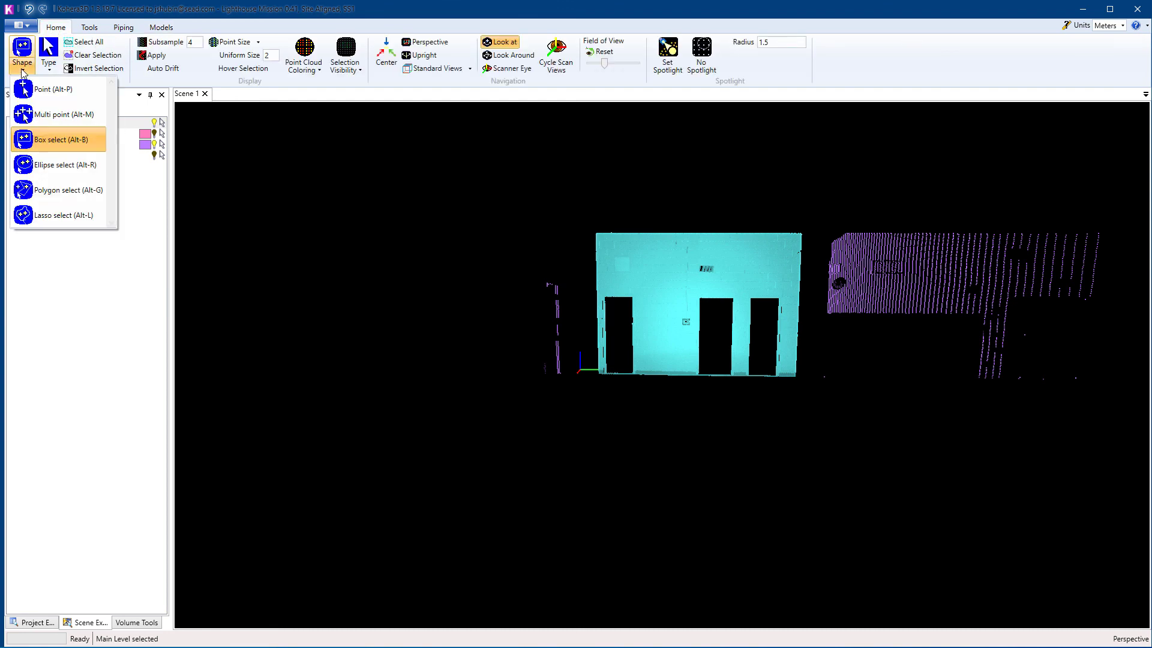
left_click(87, 58)
left_click_drag(347, 239, 423, 367)
left_click(137, 622)
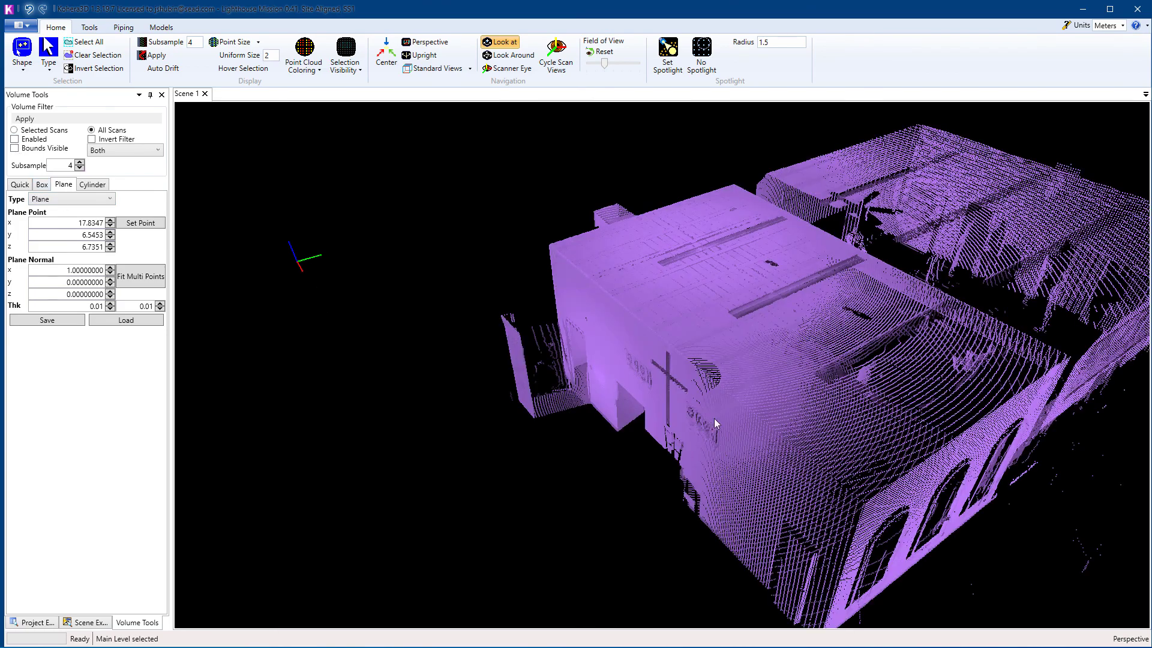
Pick a single point on the ceiling and switch to an orthographic standard view showing the ceiling edge-on.
left_click_drag(713, 419, 722, 340)
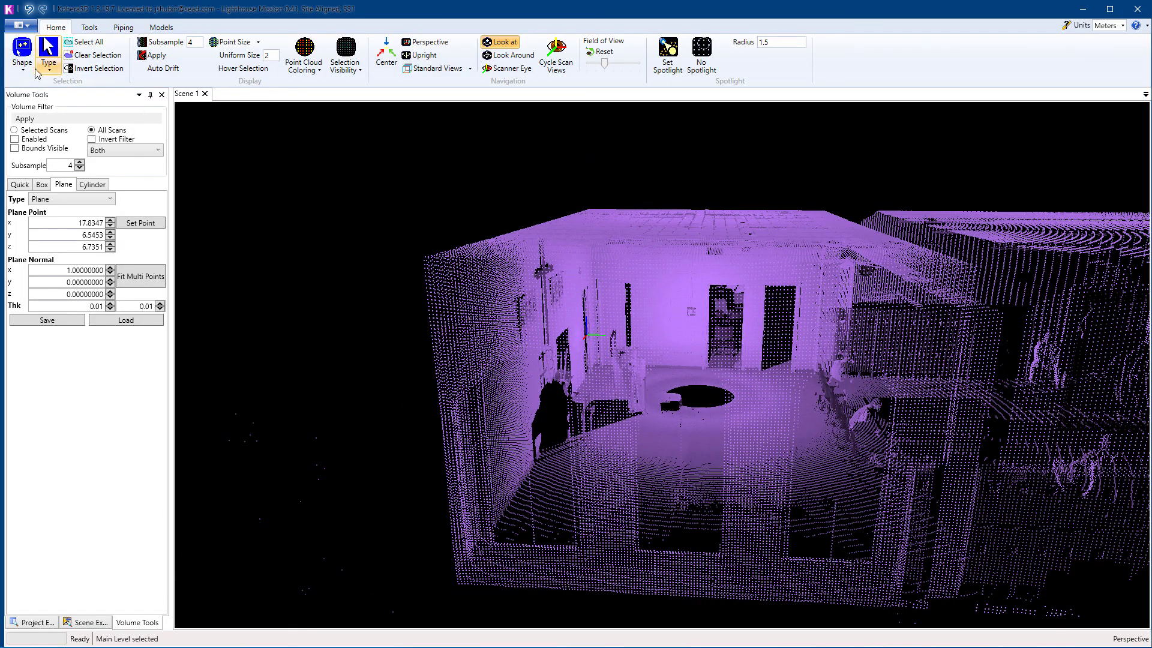
left_click(24, 51)
double_click(731, 254)
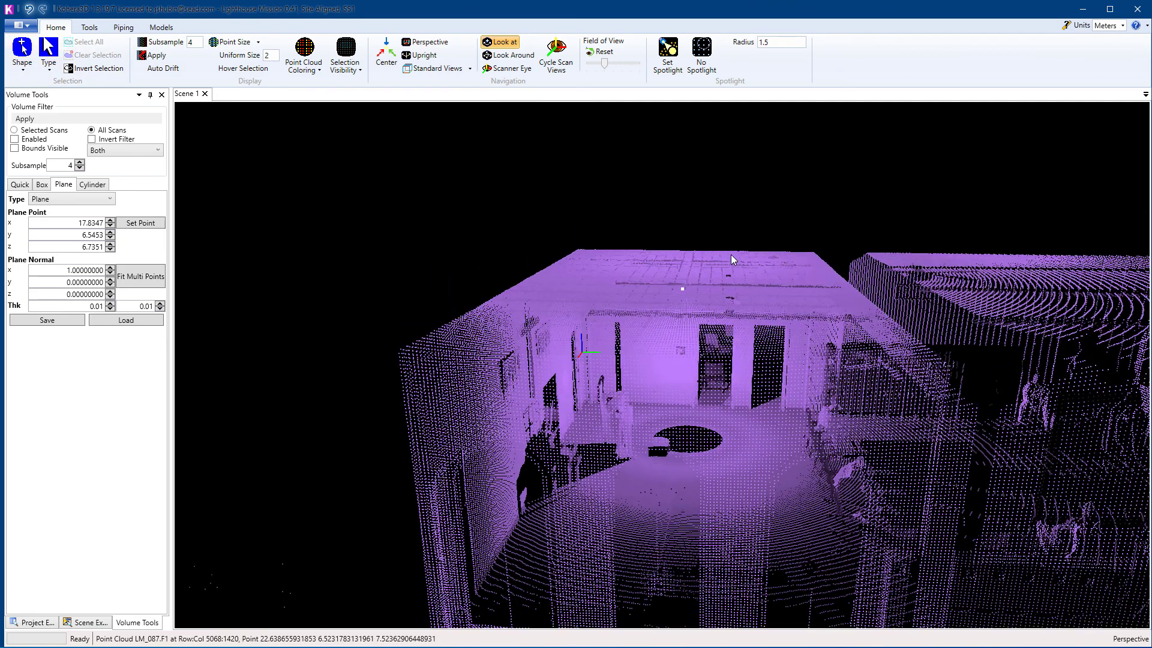
left_click(472, 70)
left_click(451, 84)
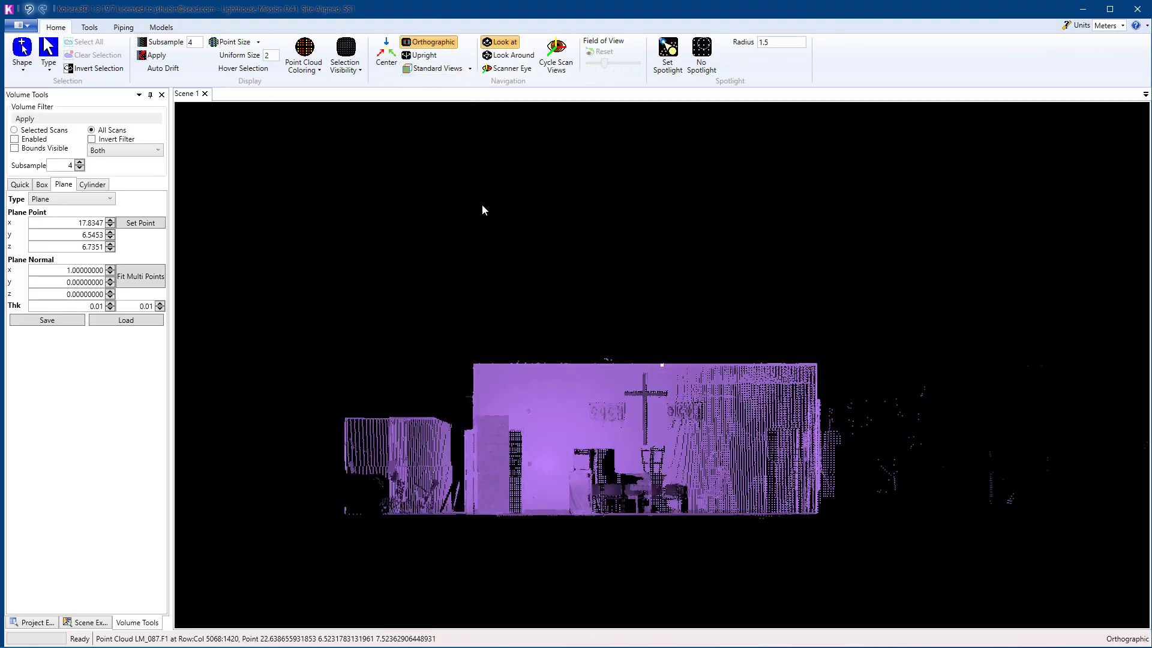
scroll(603, 376, "up", 6)
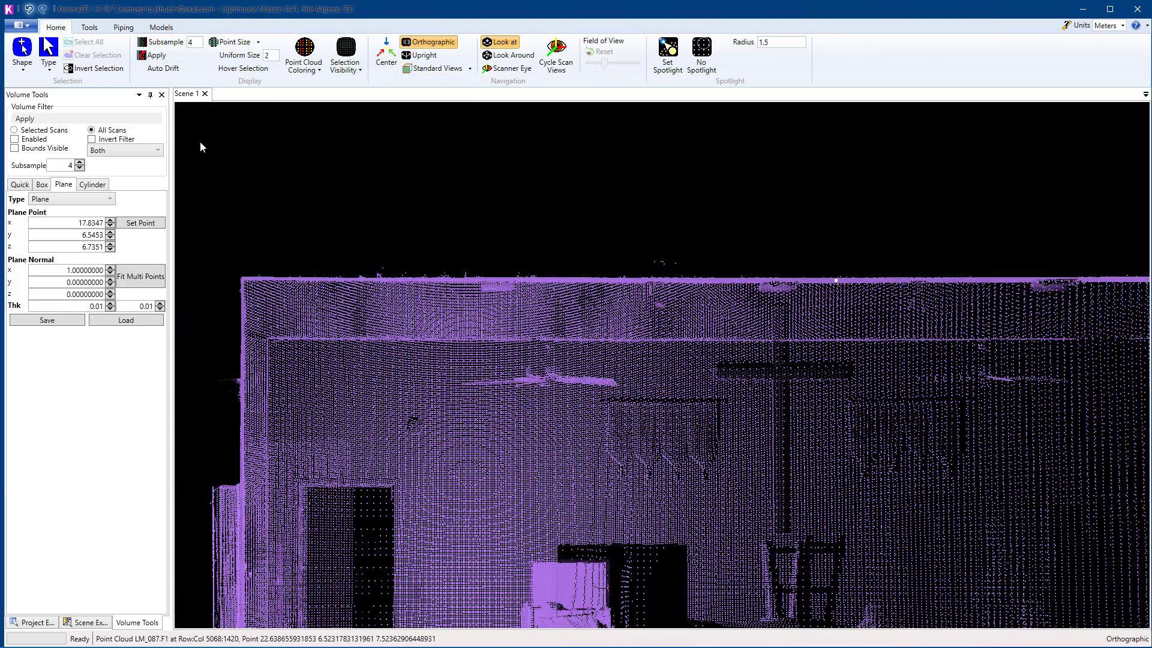
Box-select the thin band of ceiling points along the room's full width, adding the far end as a second box.
left_click(23, 69)
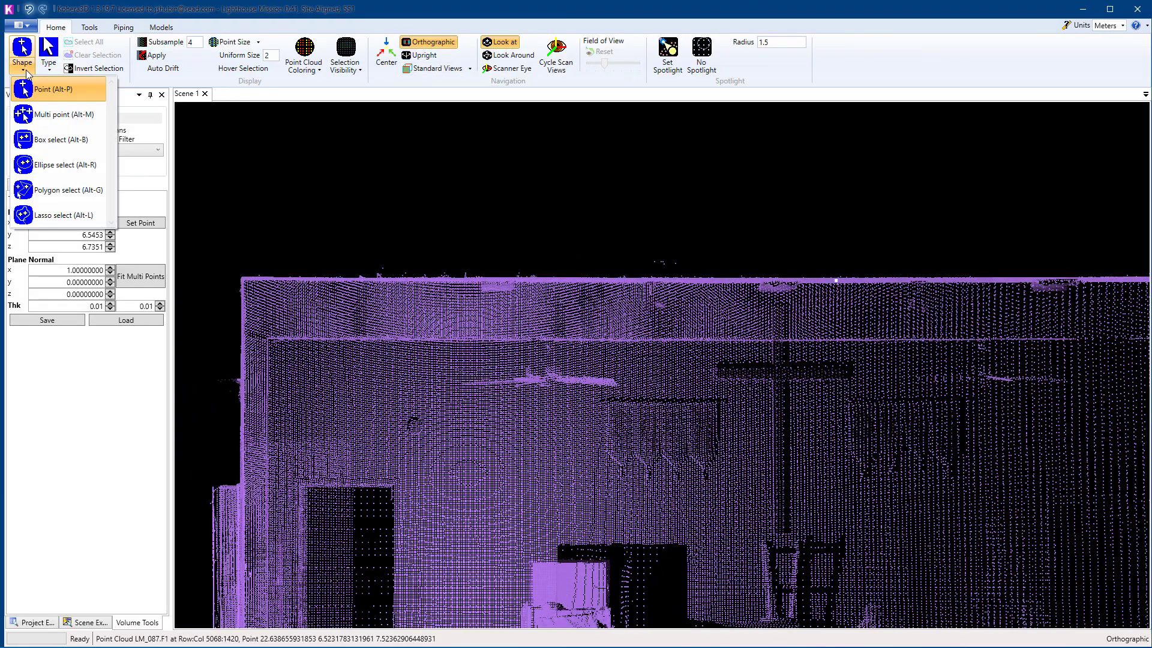
left_click(71, 167)
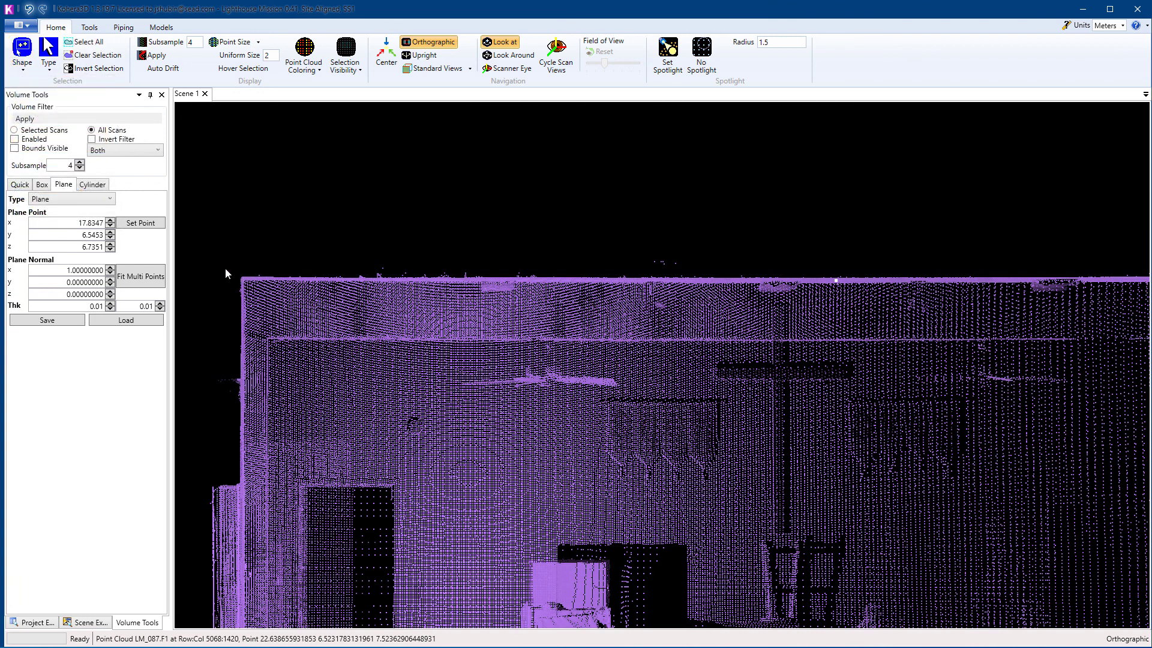
left_click_drag(239, 270, 1127, 290)
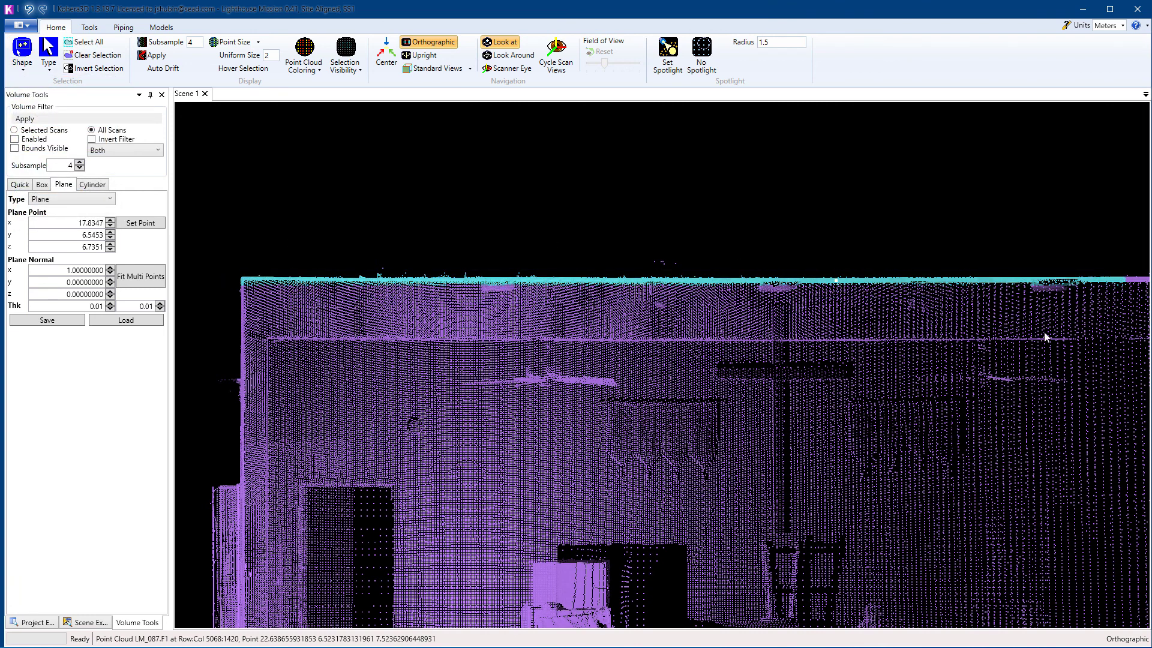
middle_click_drag(1009, 318, 490, 337)
left_click_drag(563, 295, 809, 304)
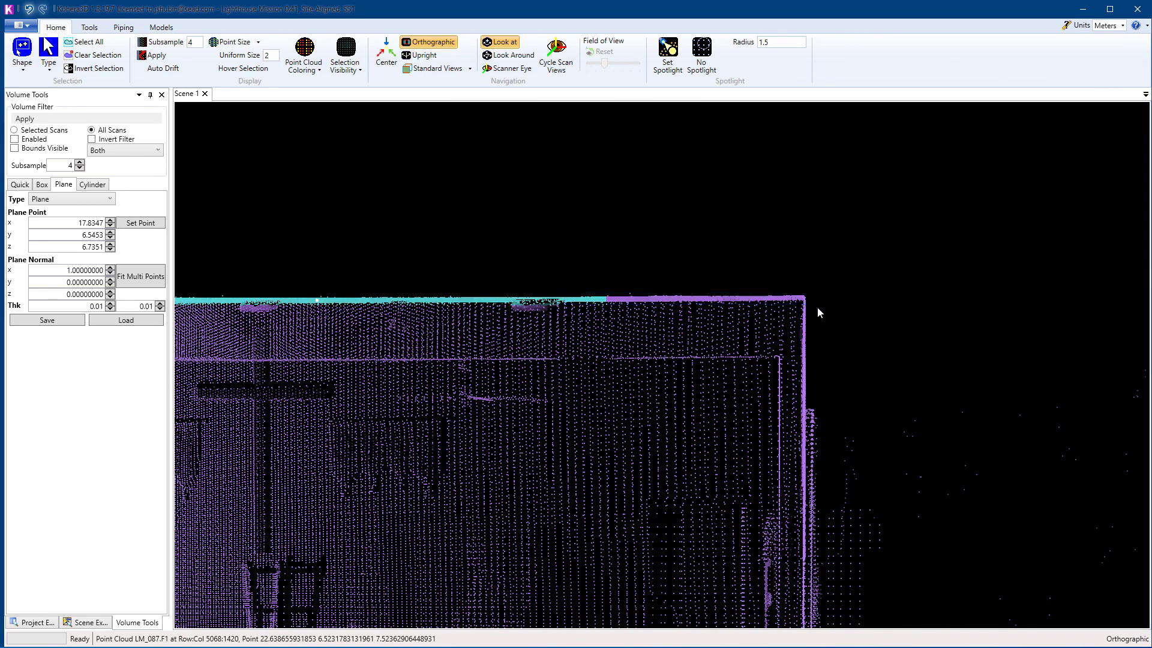
scroll(817, 307, "down", 5)
right_click_drag(816, 308, 615, 413)
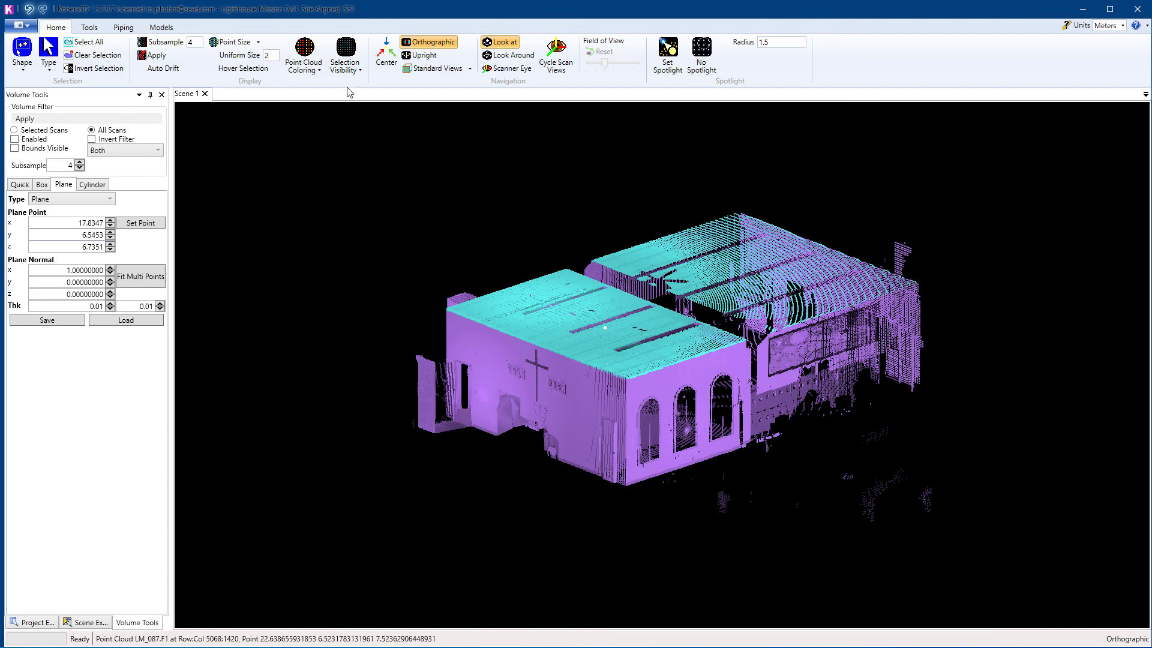
Set the selection visibility so that only the selected ceiling points are shown.
left_click(346, 67)
left_click(357, 114)
right_click_drag(534, 351, 293, 174)
left_click(160, 28)
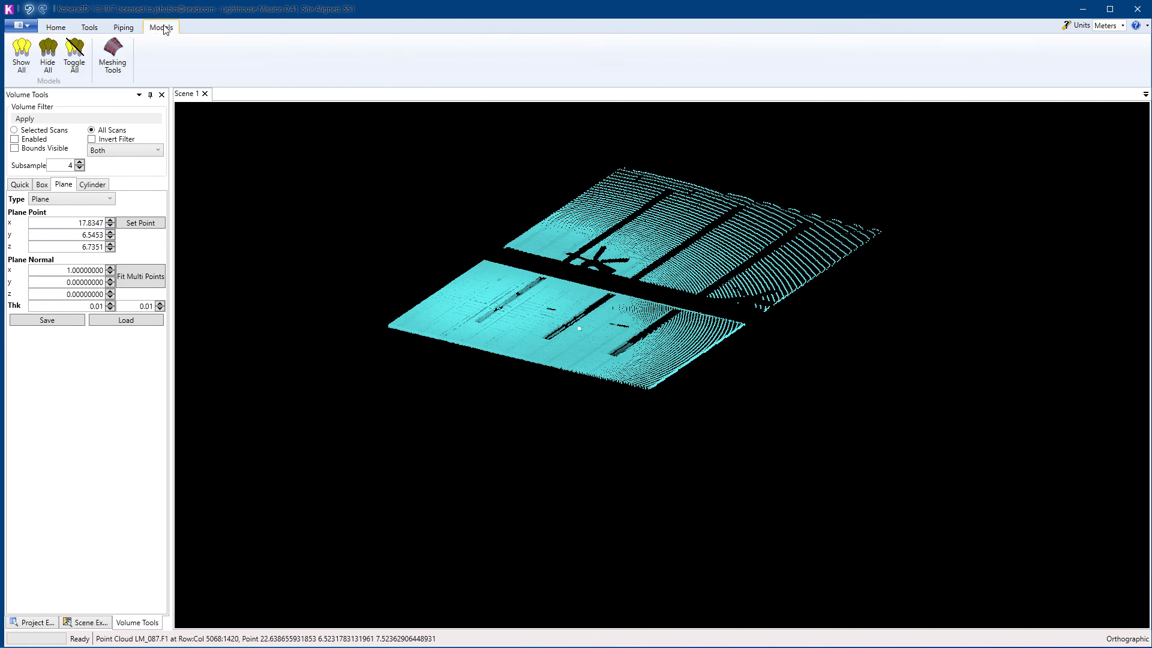
left_click(115, 60)
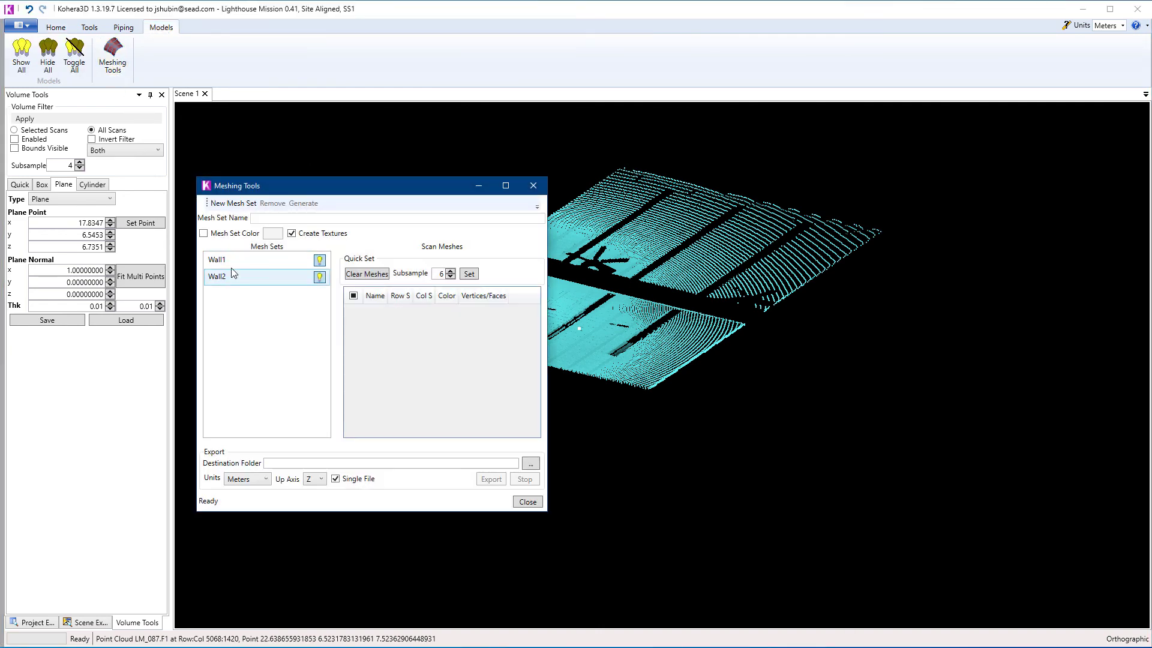
left_click(527, 502)
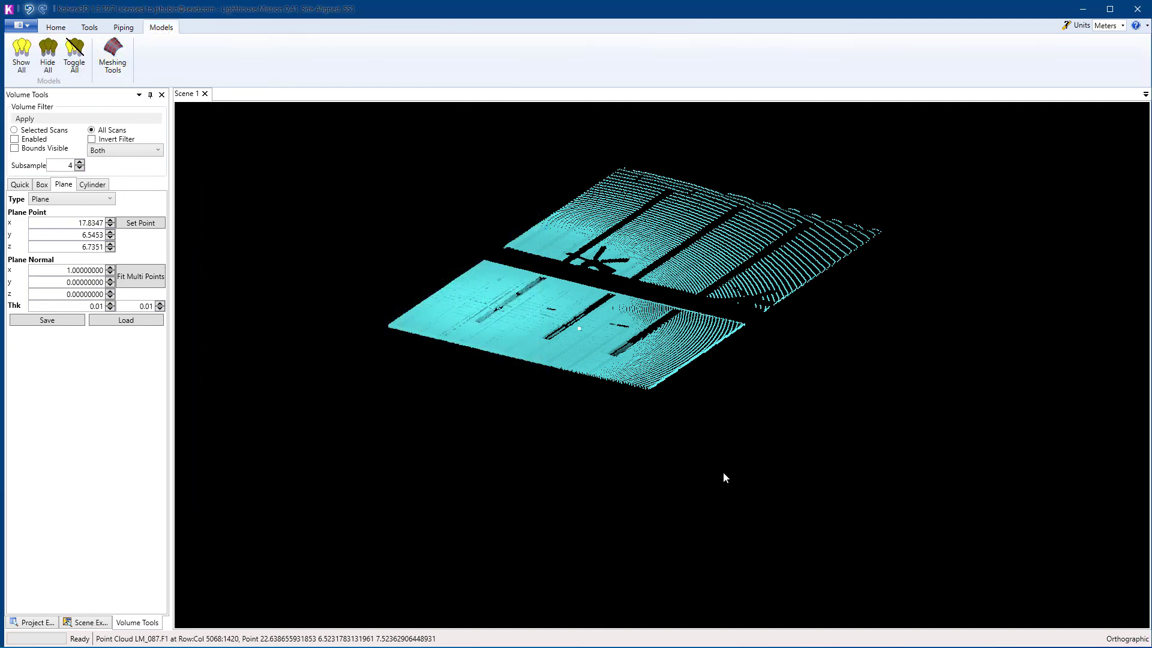
right_click_drag(723, 474, 494, 458)
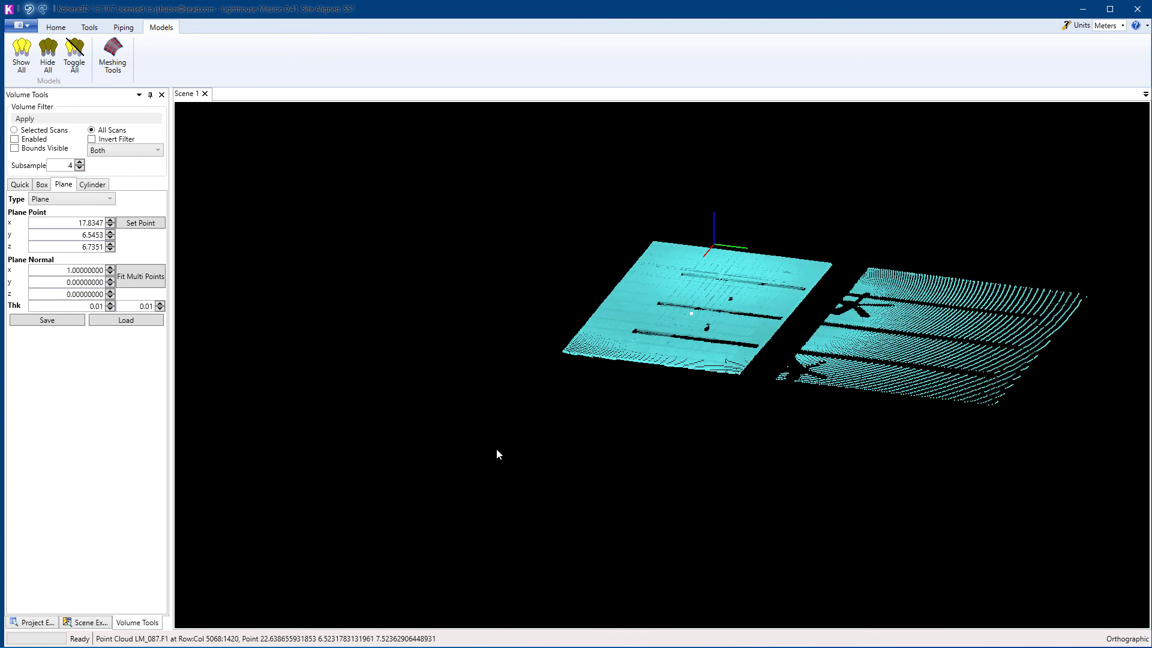